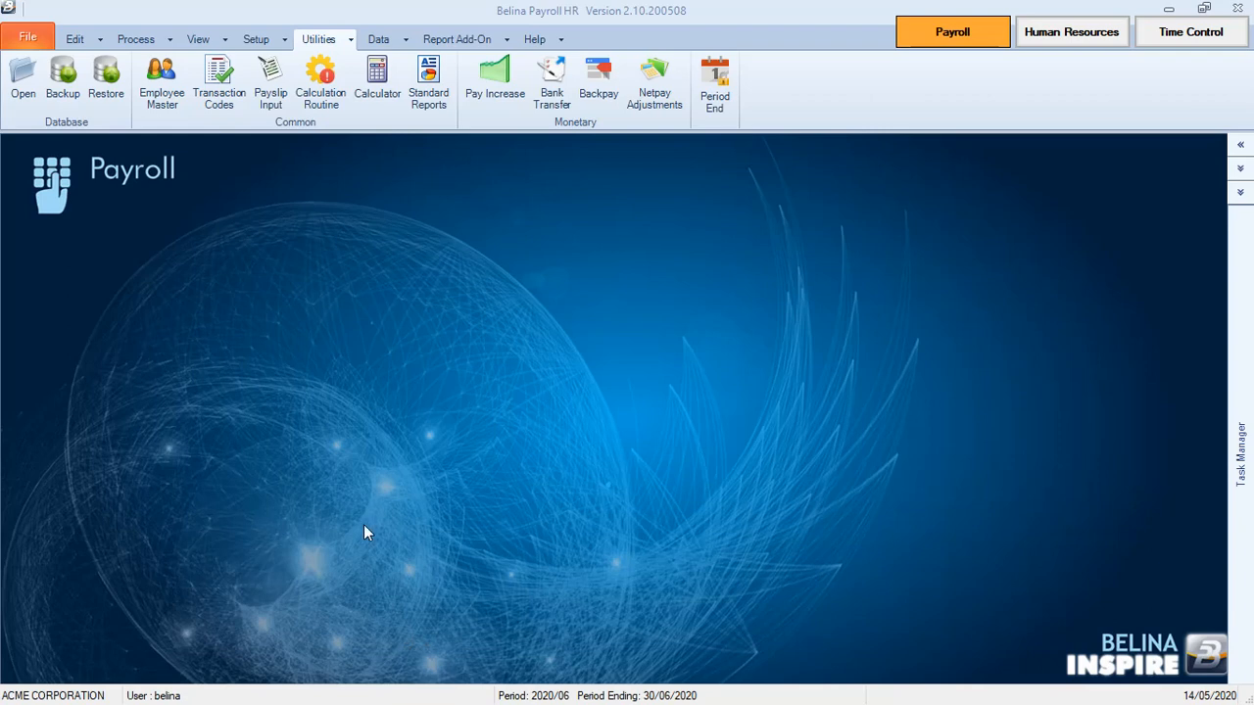
left_click(330, 45)
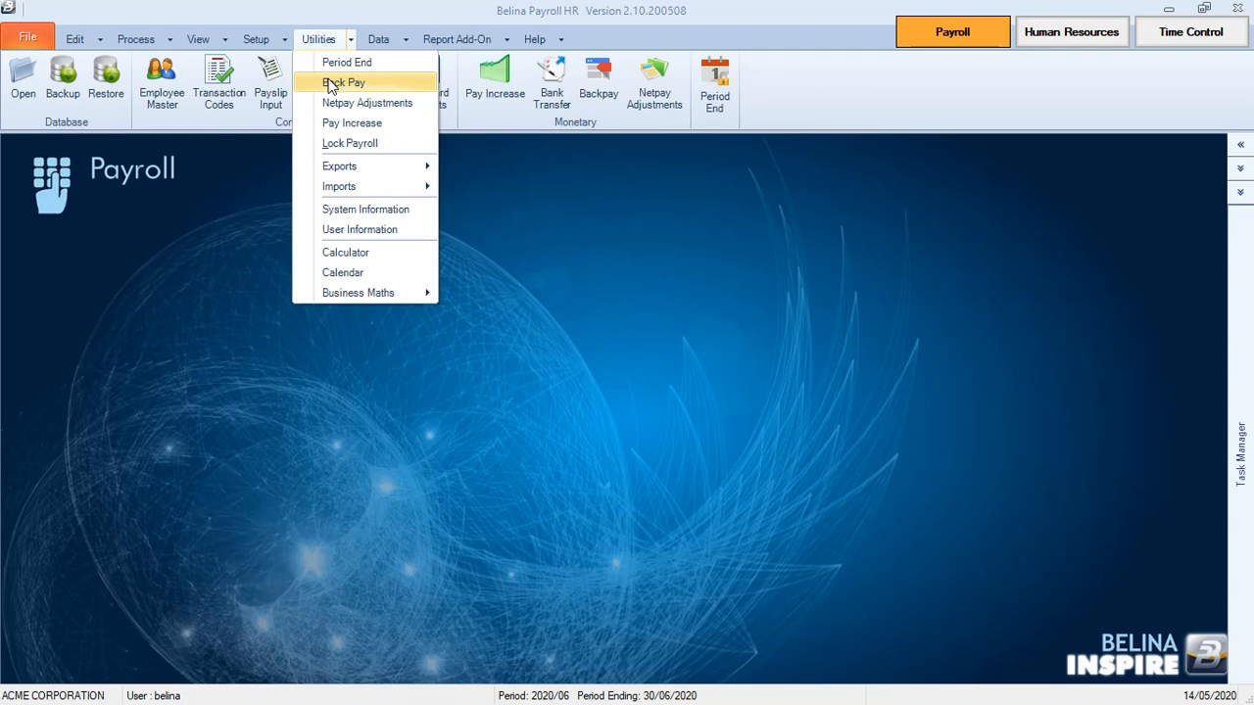
left_click(220, 314)
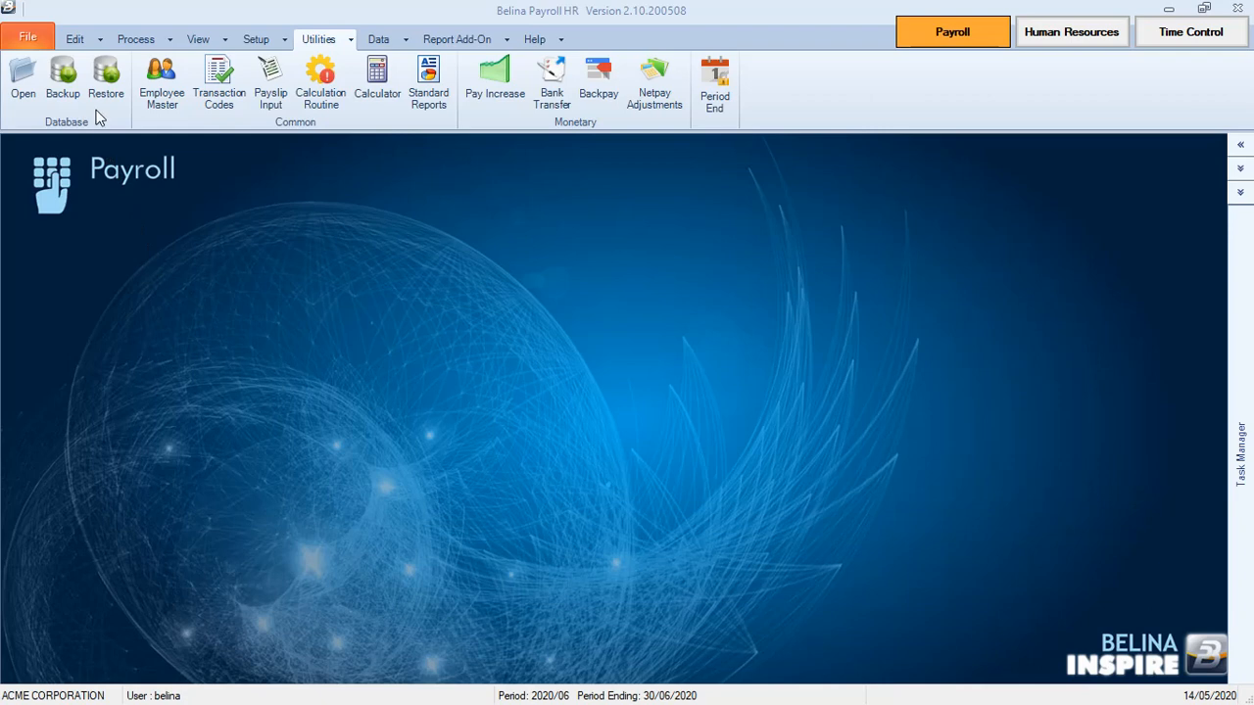
Open the transaction codes list and start a new record in the Earnings - Basic category.
left_click(79, 40)
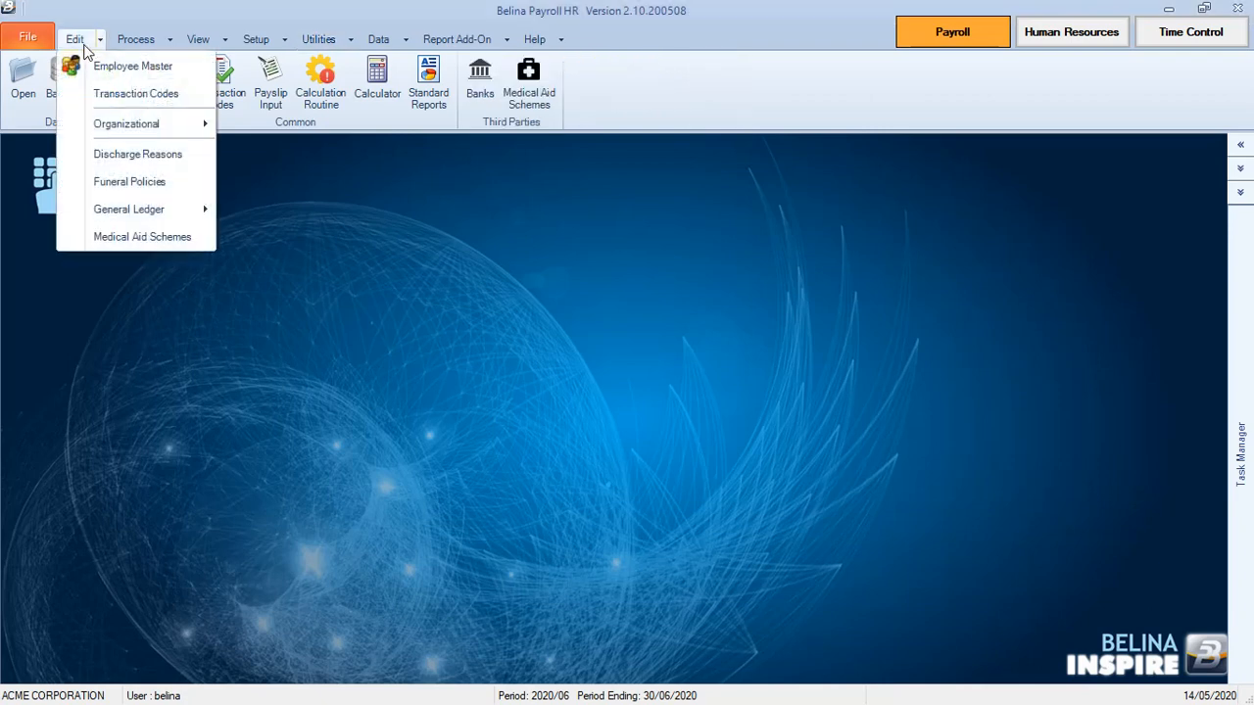
left_click(118, 98)
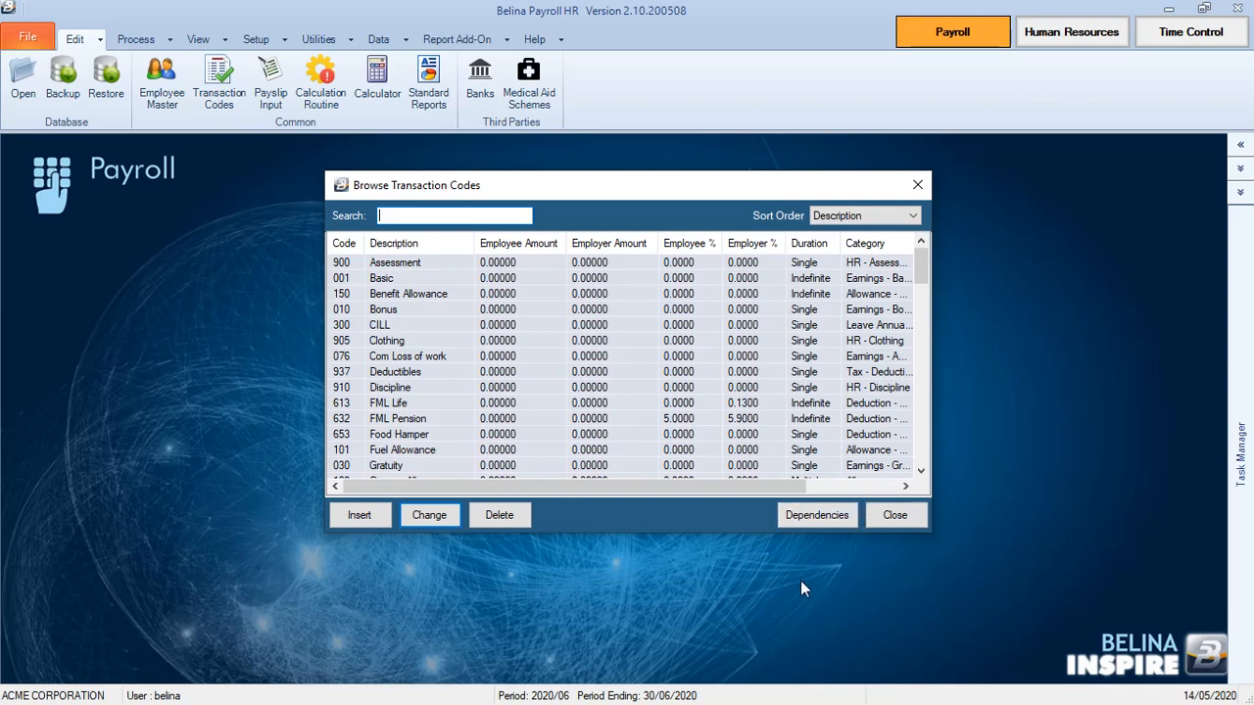
left_click(367, 519)
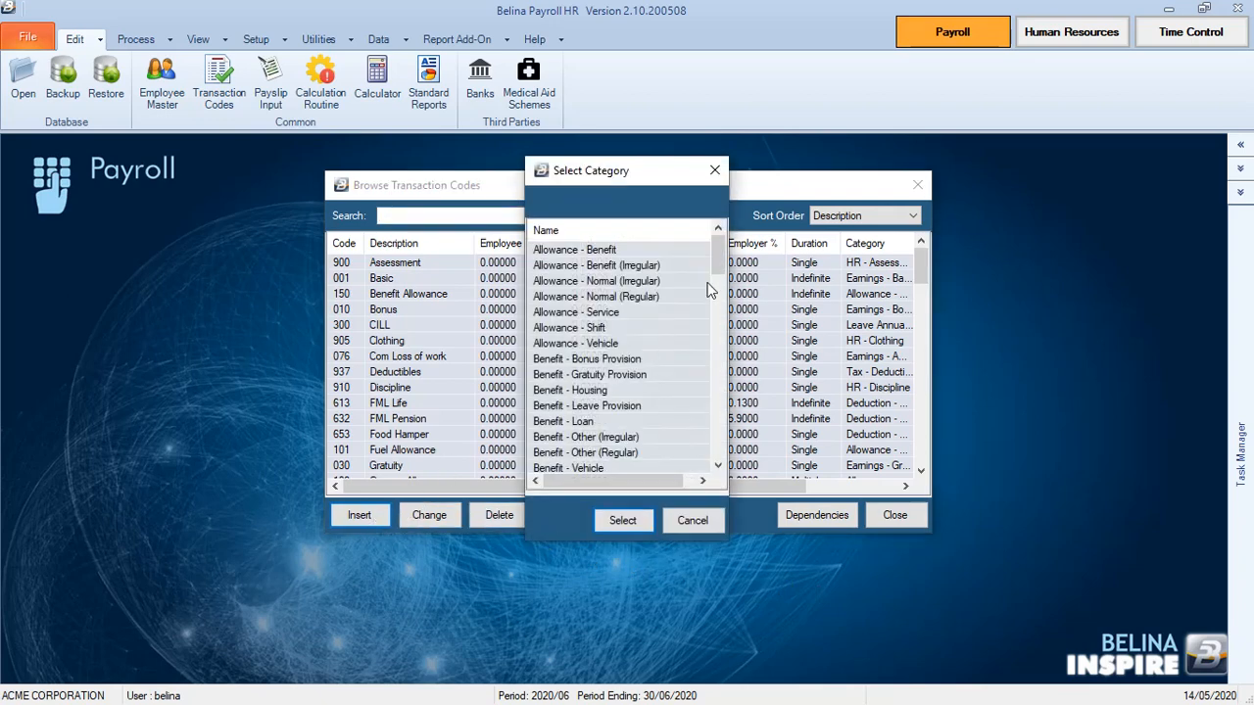
left_click_drag(720, 272, 720, 313)
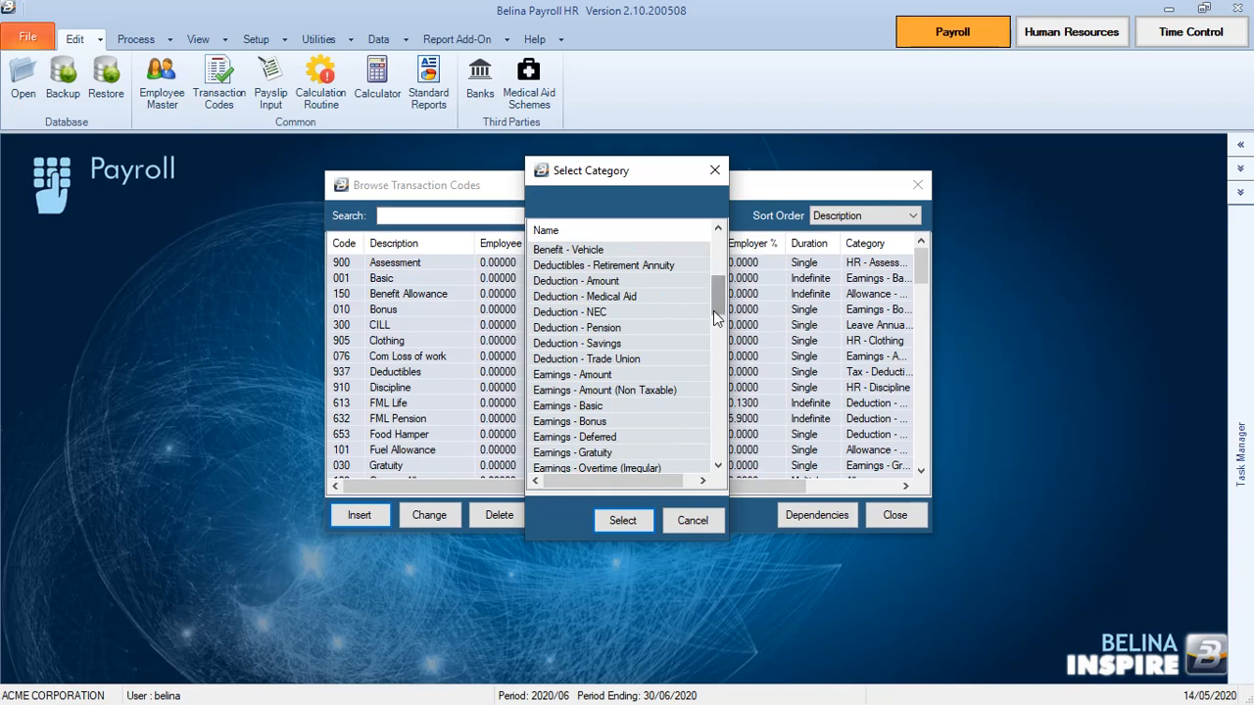
left_click(593, 409)
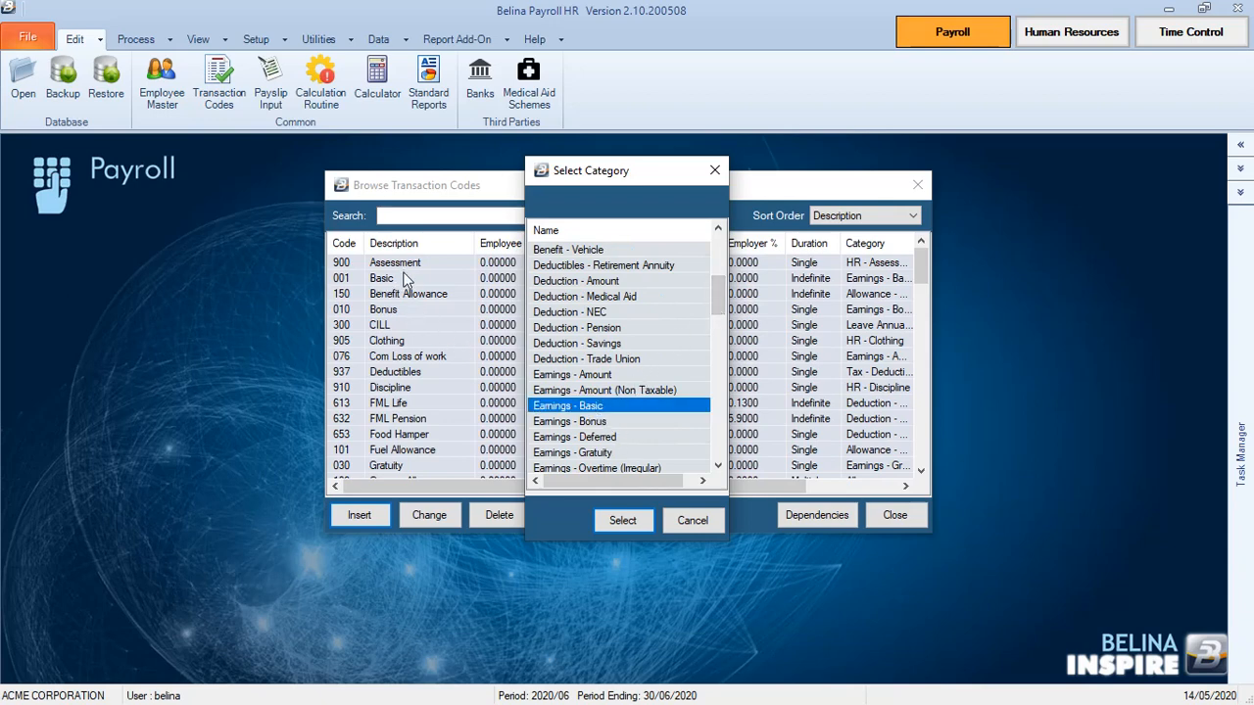
left_click_drag(593, 173, 734, 160)
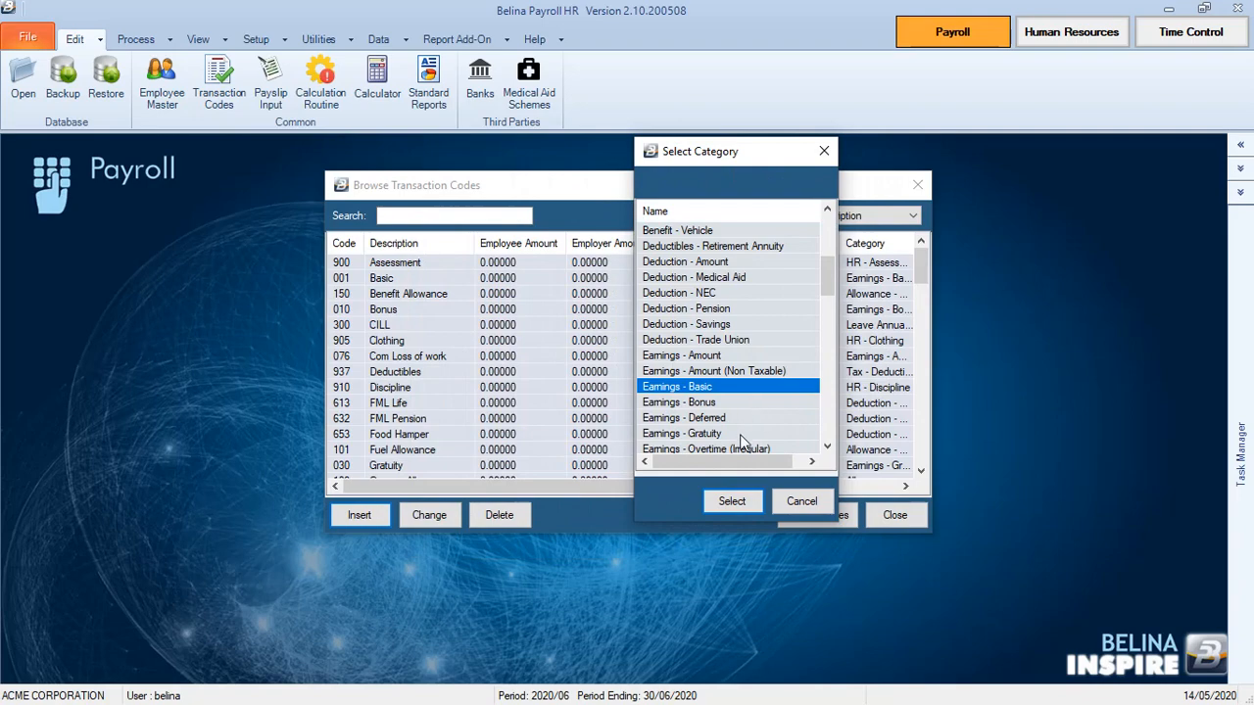
left_click(735, 501)
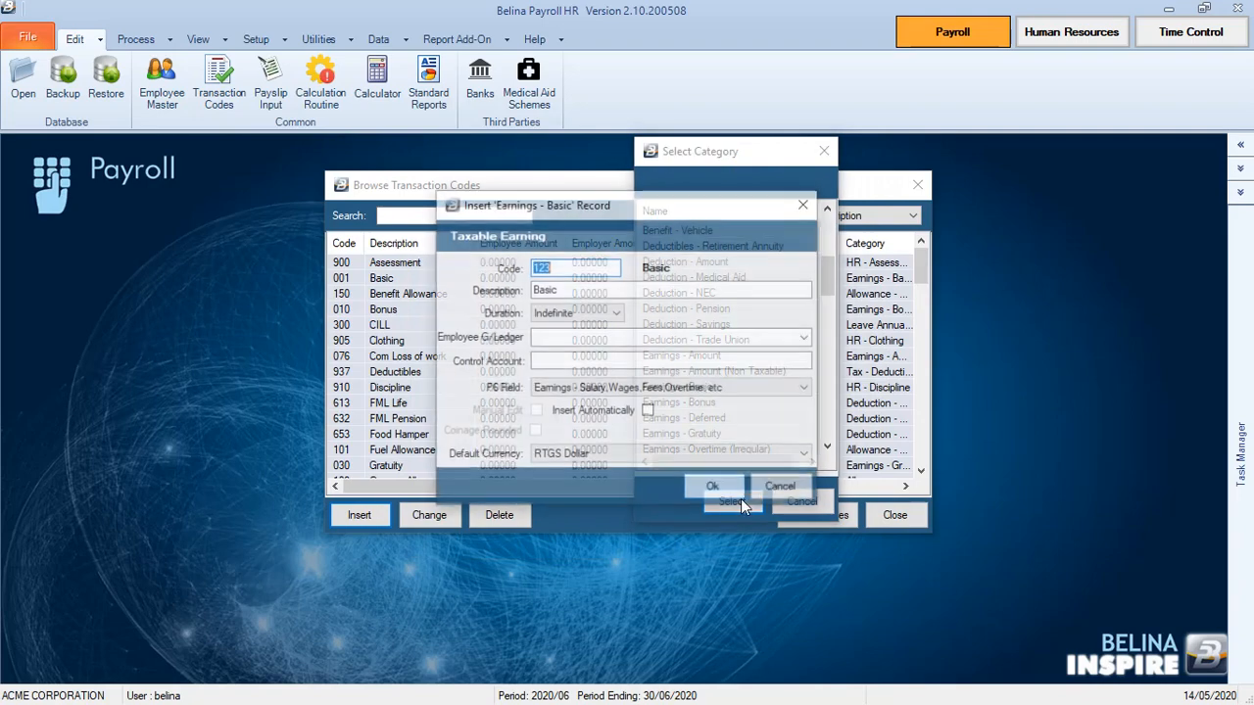
Describe the new basic earning as Backpay Basic, set its duration to Single and save the record.
left_click(533, 289)
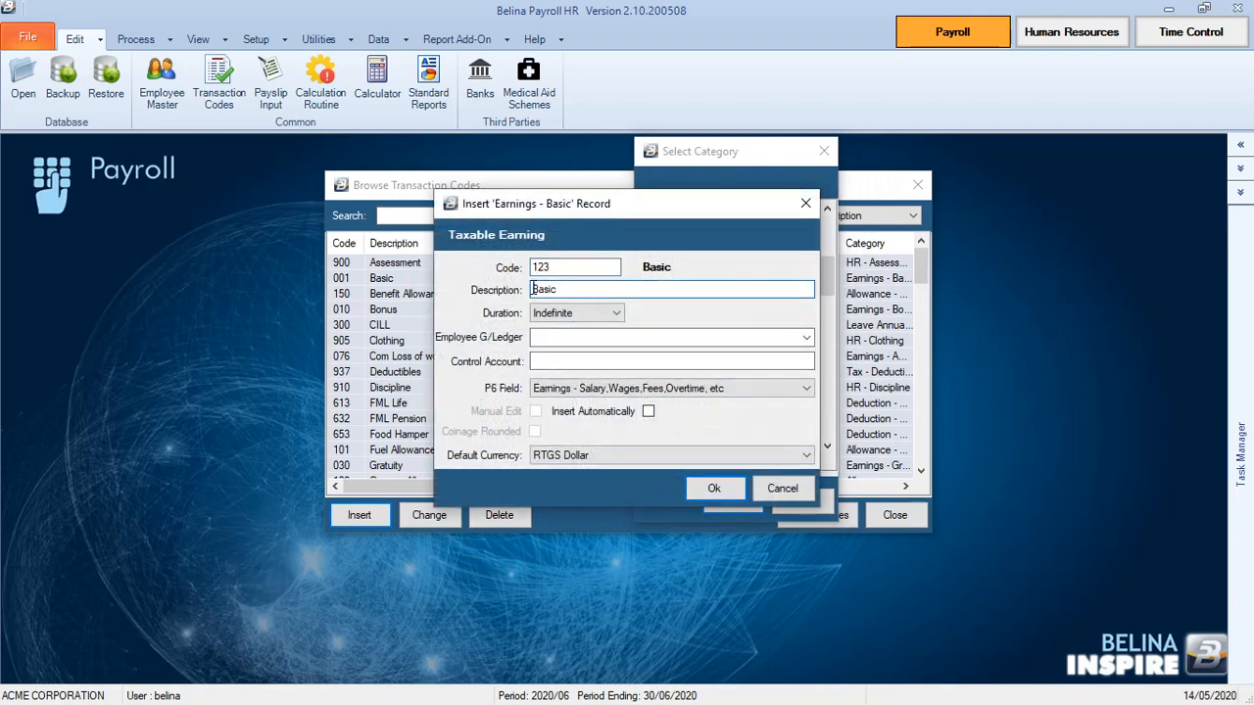
type("Backpay")
left_click(574, 316)
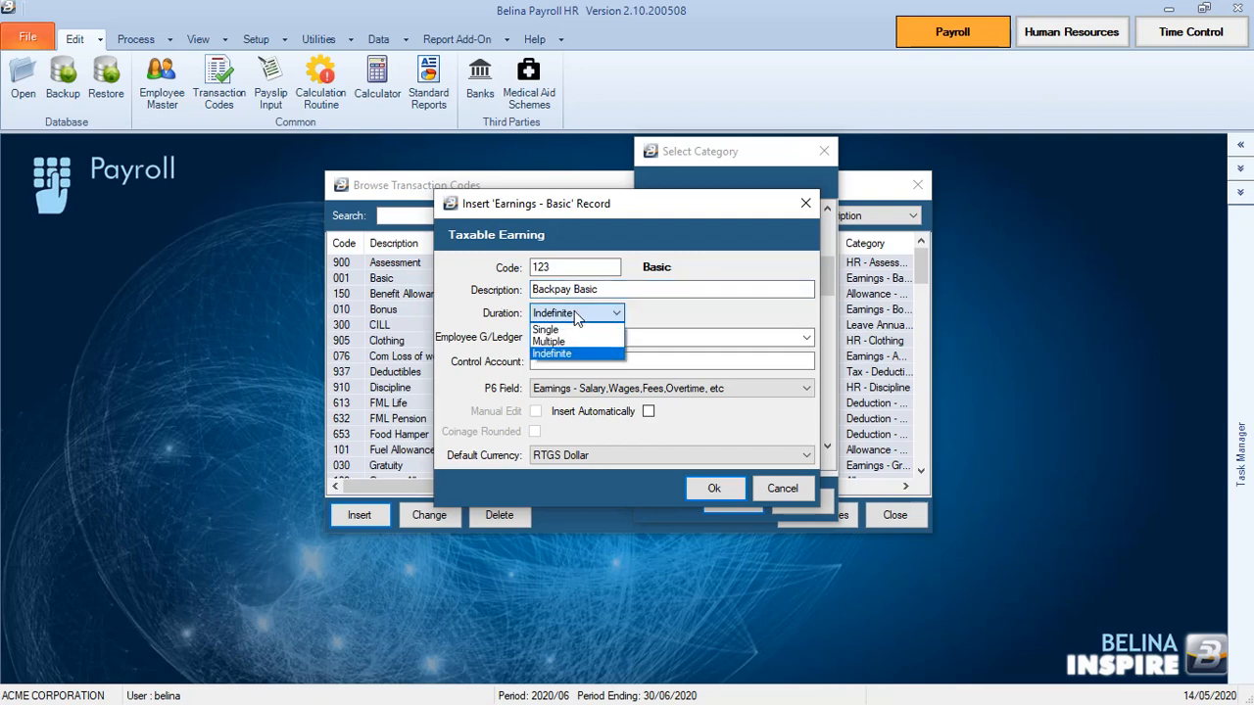
left_click(564, 331)
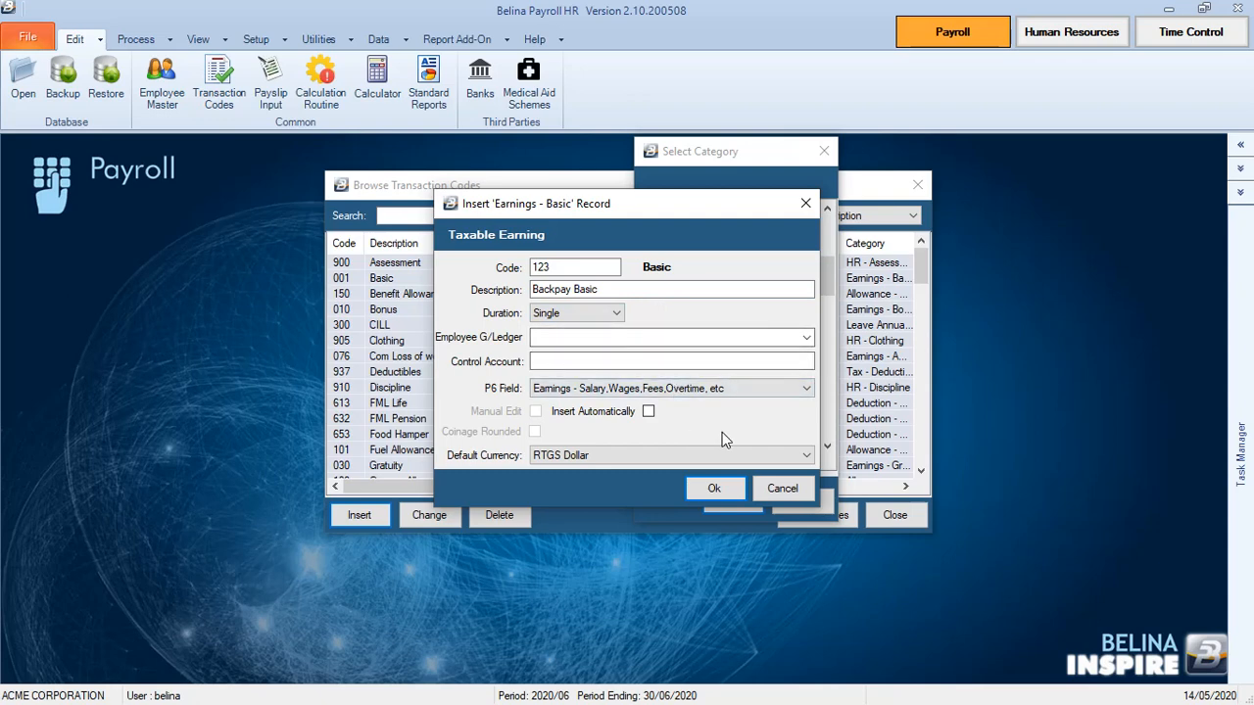
left_click(715, 491)
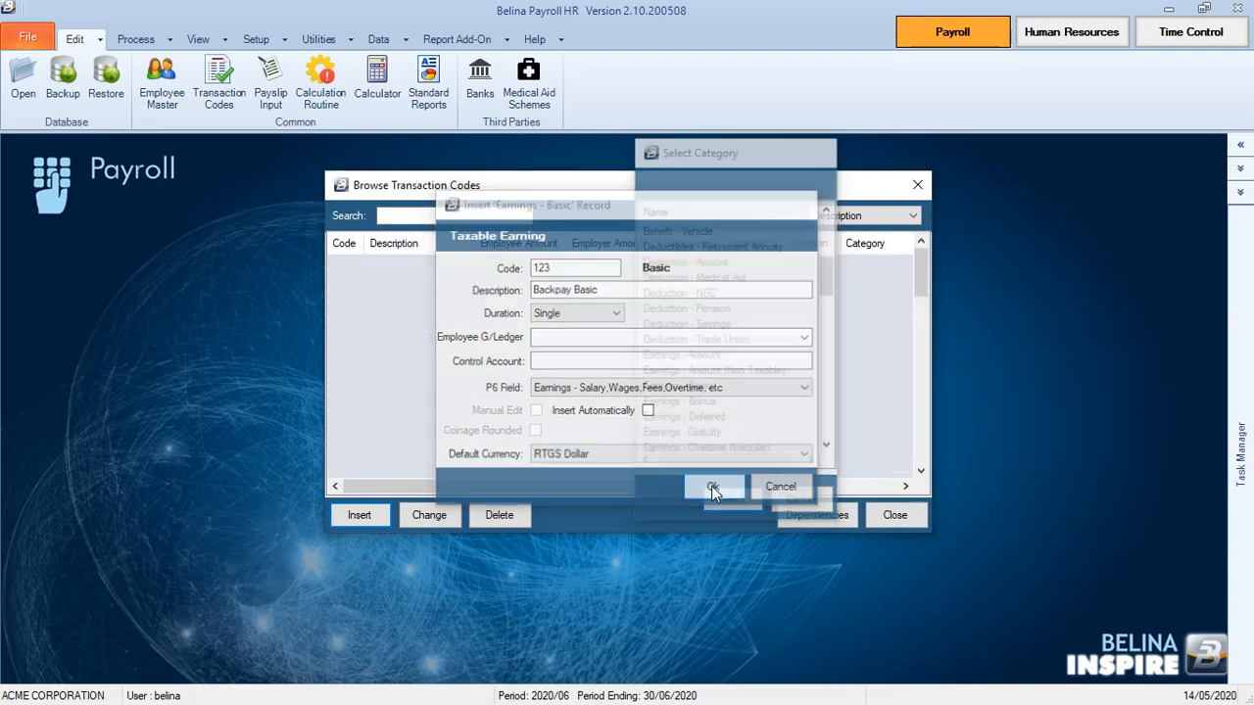
Start a new transaction code record in the Earnings - Overtime (Irregular) category.
mouse_move(927, 266)
left_mouse_down()
mouse_move(924, 329)
mouse_move(925, 277)
left_mouse_up()
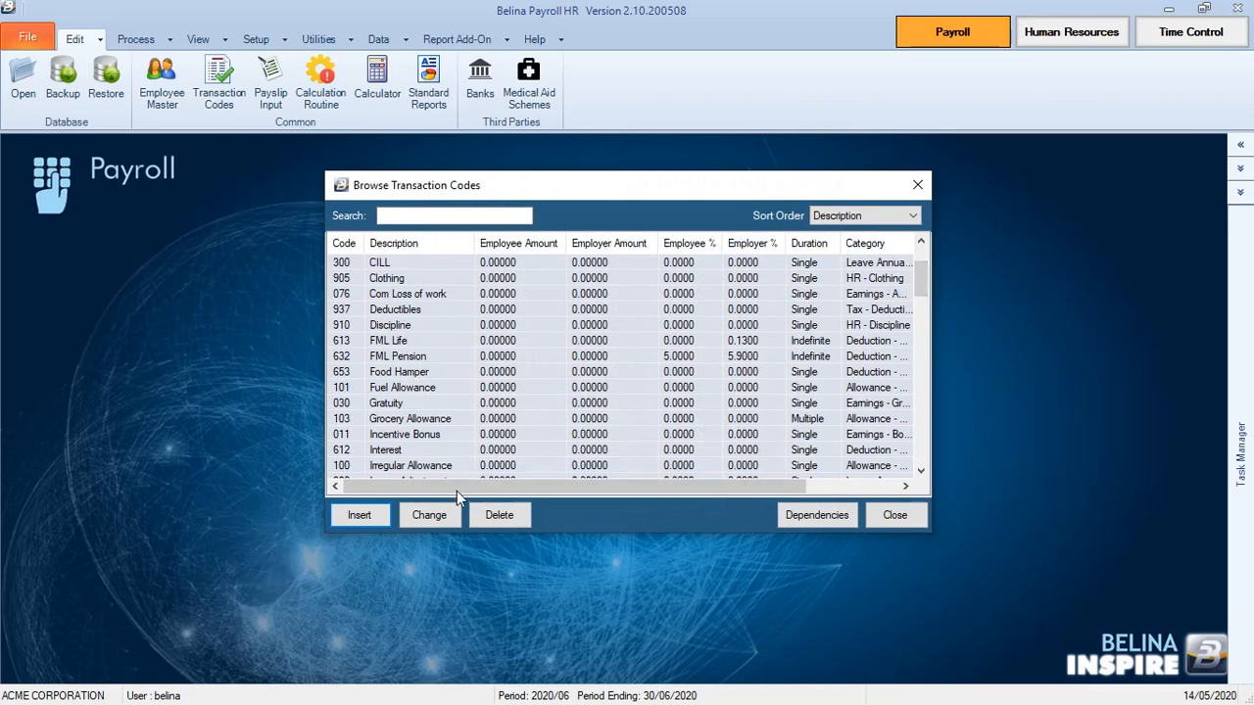
left_click(353, 515)
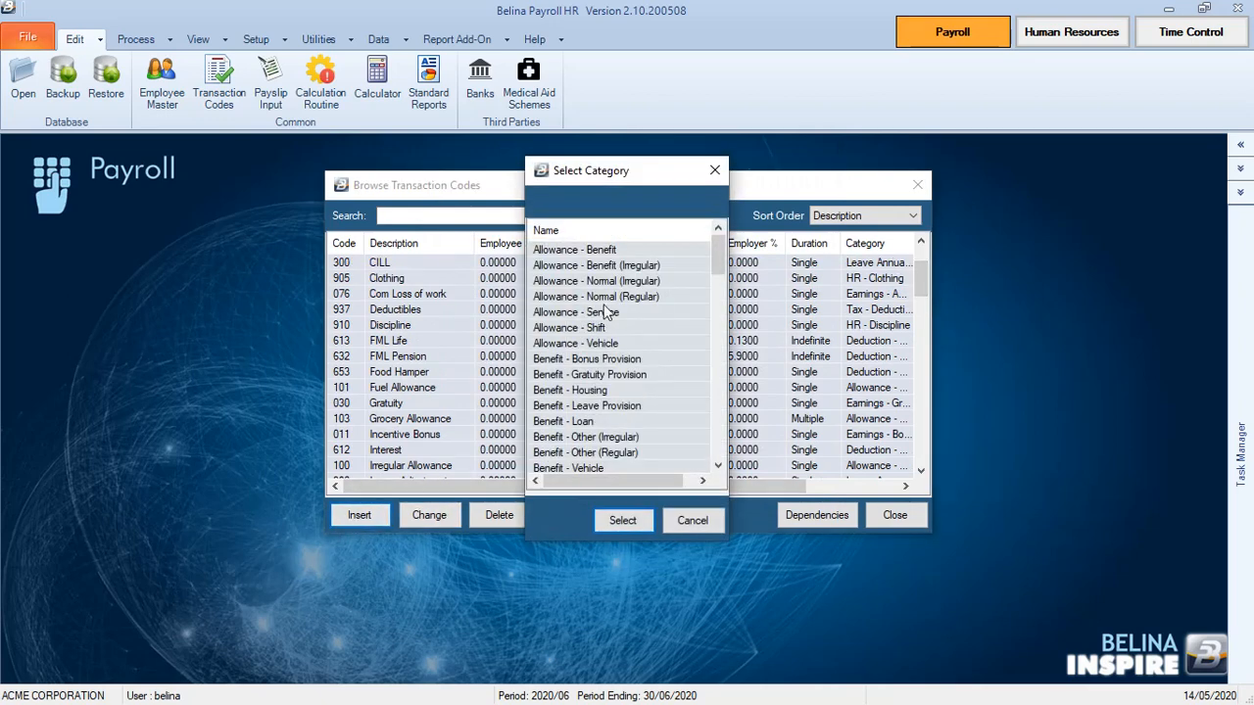
left_click_drag(720, 248, 717, 303)
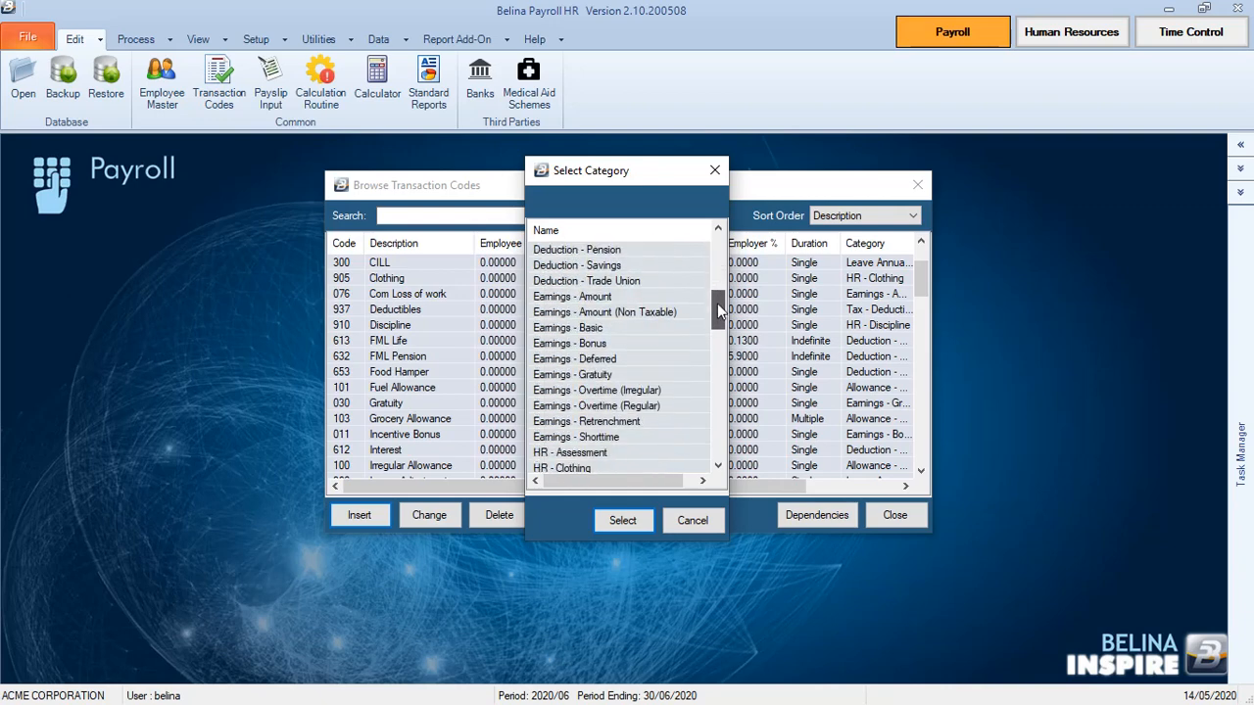
left_click(620, 391)
left_click(627, 520)
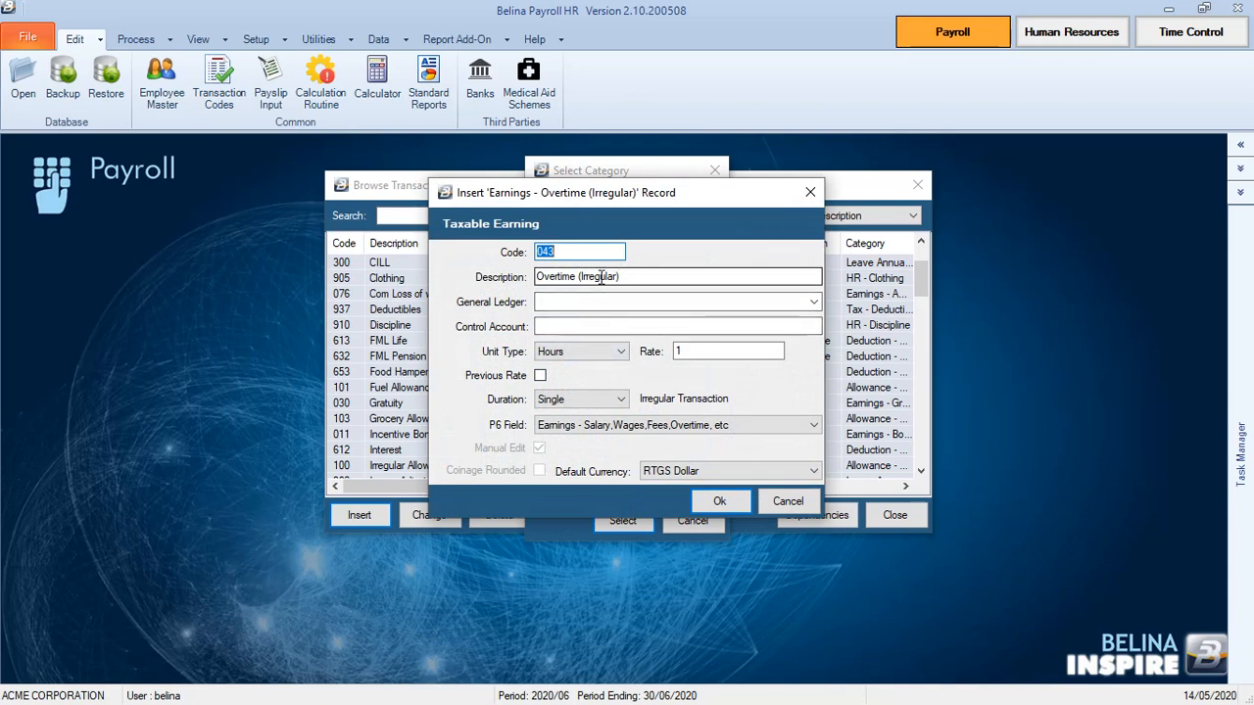
Change the overtime record's description to Backpay Overtime 1.5.
left_click(545, 277)
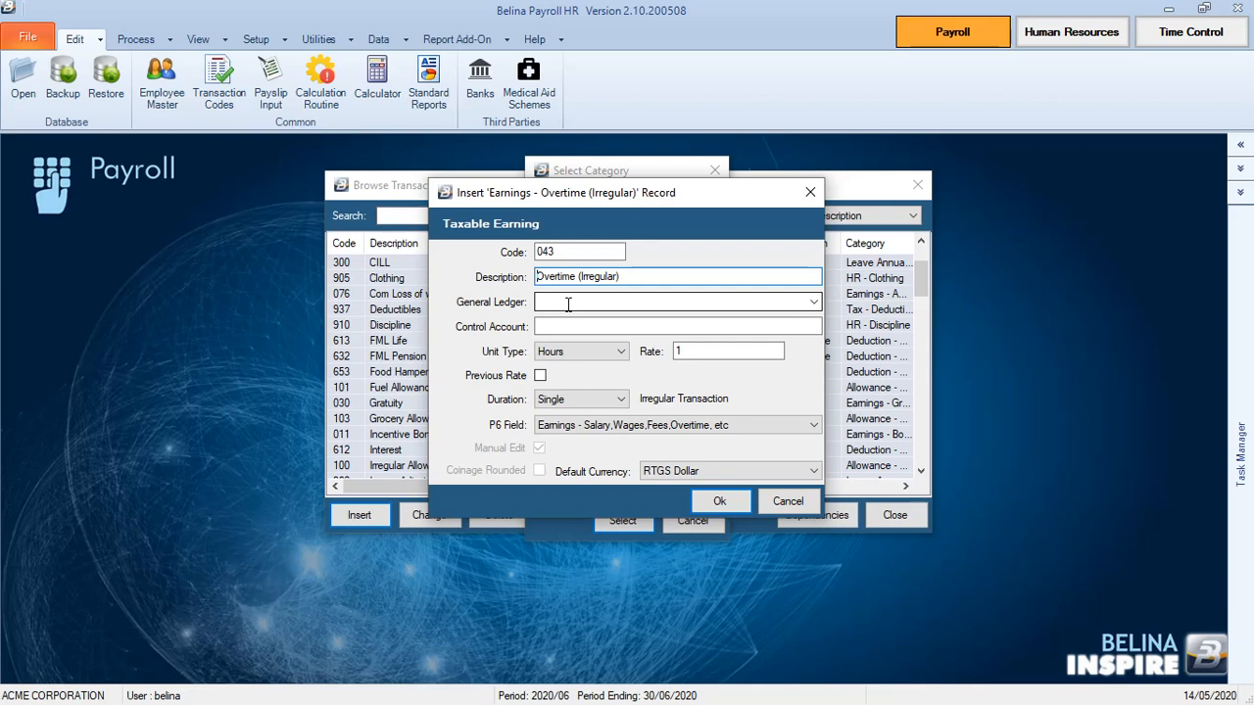
type("Backpay")
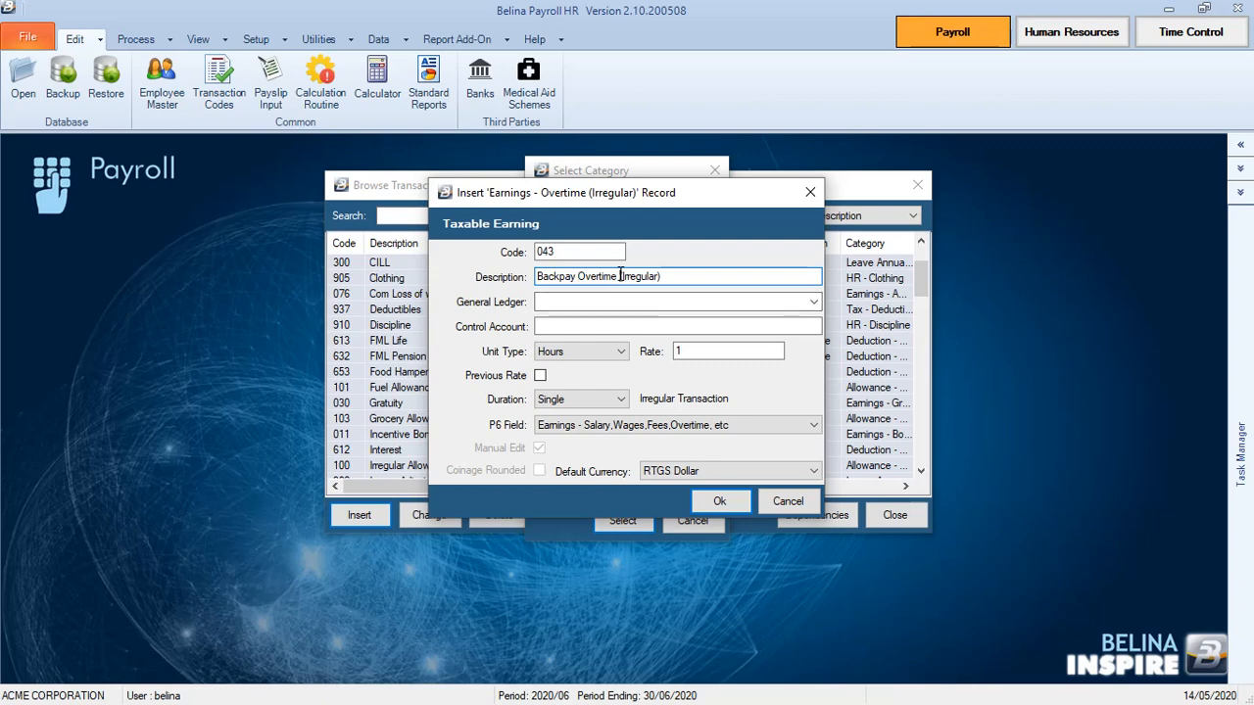
type("1.5")
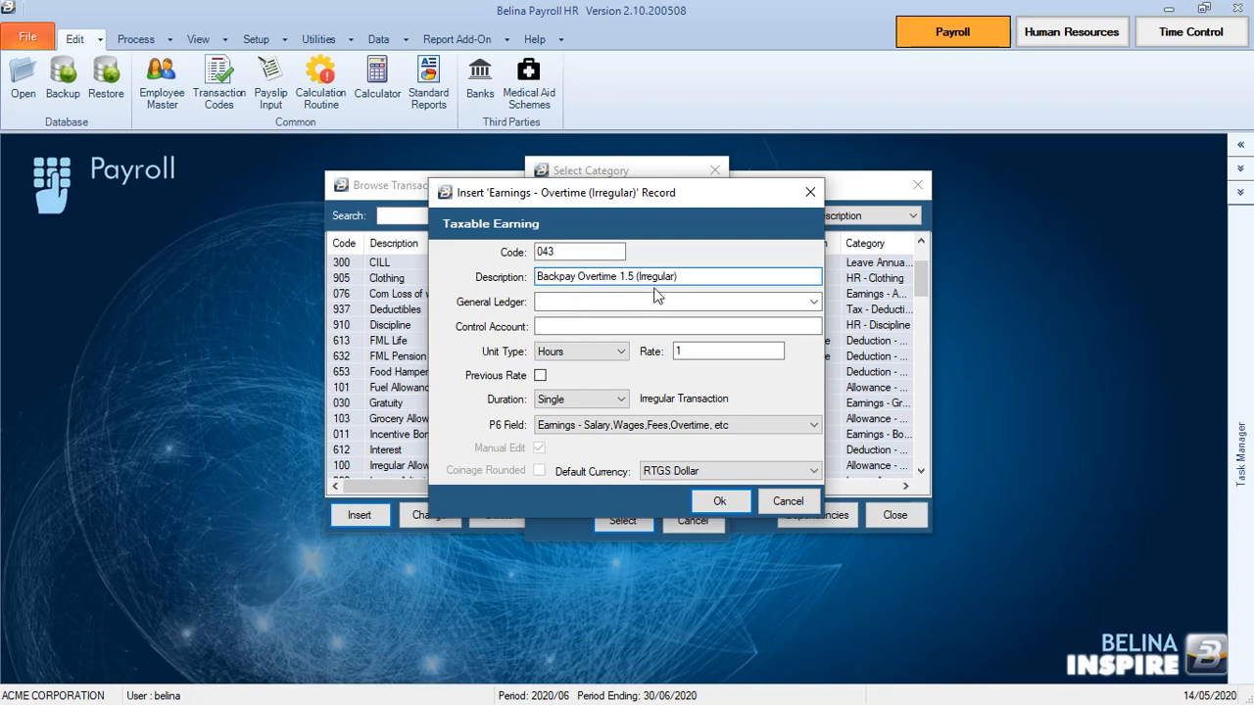
left_click(683, 276)
key("BackSpace")
key("BackSpace")
key("BackSpace")
key("BackSpace")
key("BackSpace")
key("BackSpace")
key("BackSpace")
key("BackSpace")
key("BackSpace")
key("BackSpace")
key("BackSpace")
key("BackSpace")
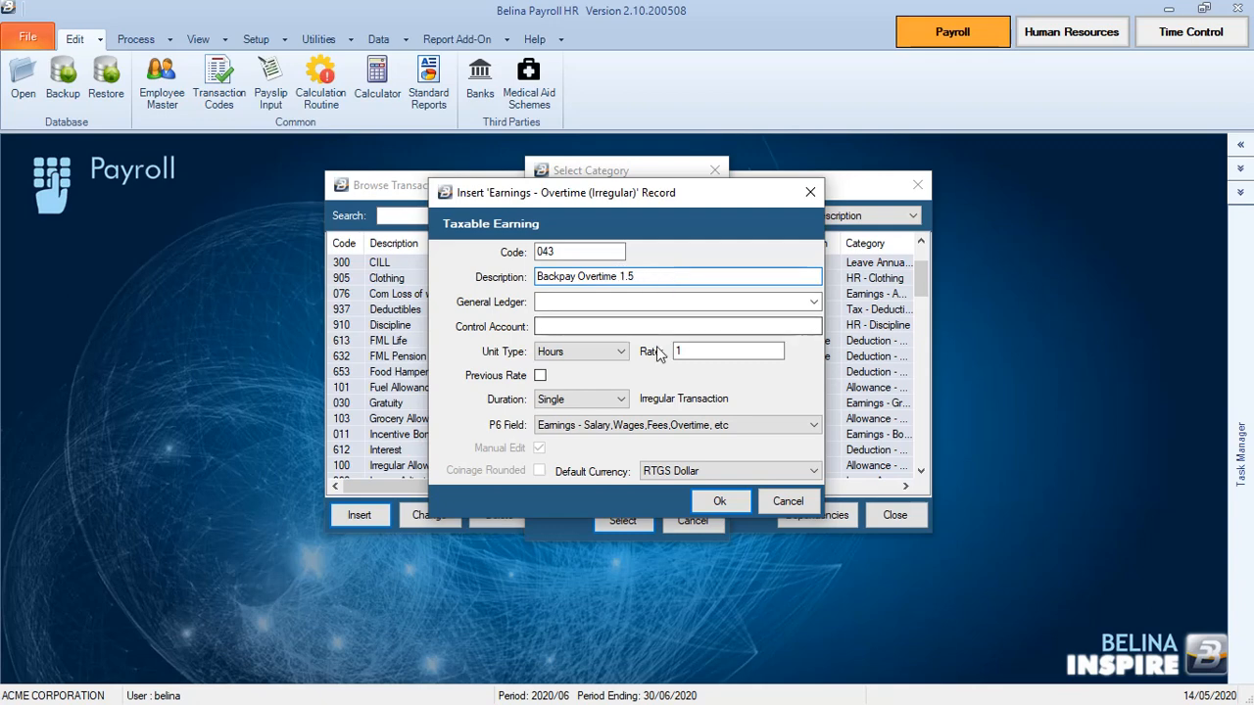
Set the rate of the Backpay Overtime 1.5 code to 1.5 and save the record.
left_click(691, 354)
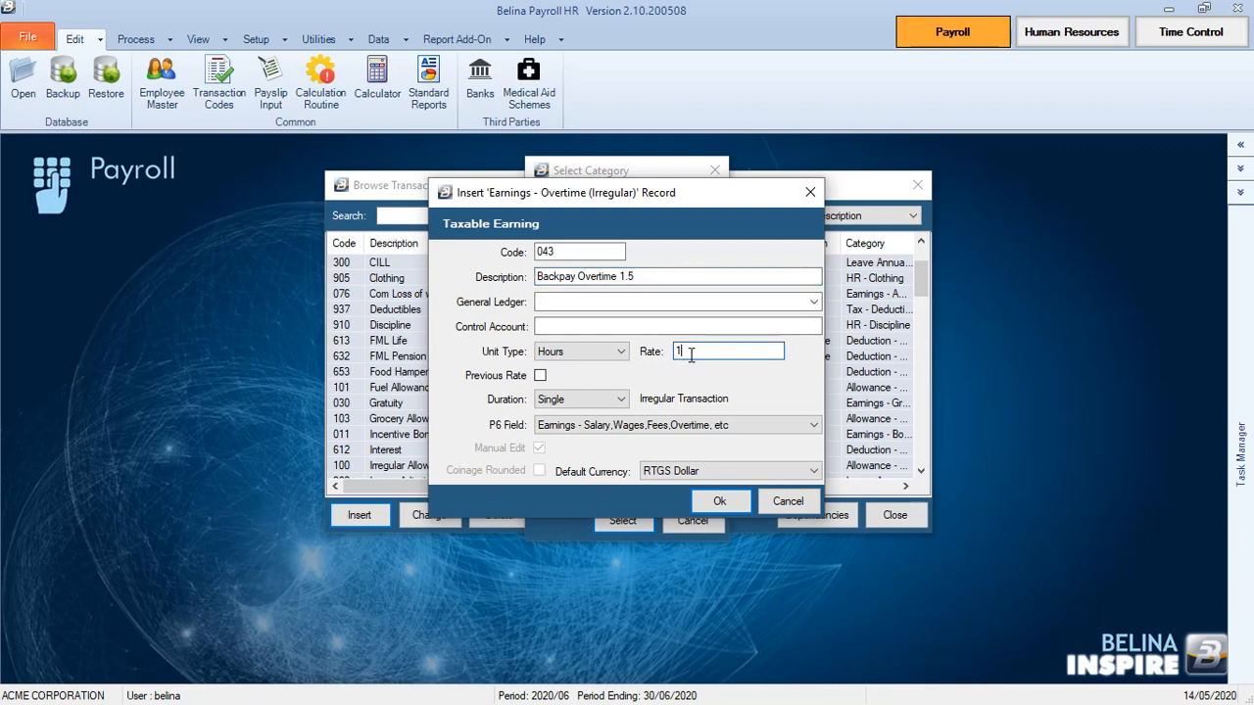
type(".5")
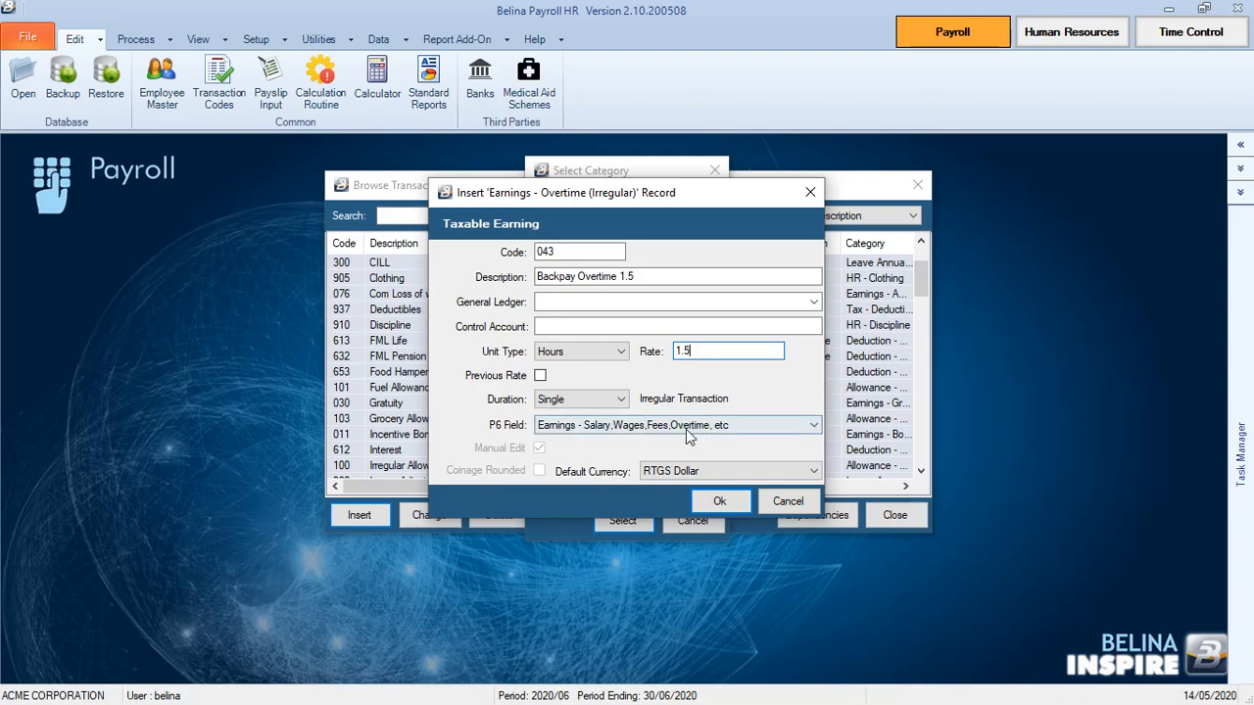
left_click(725, 500)
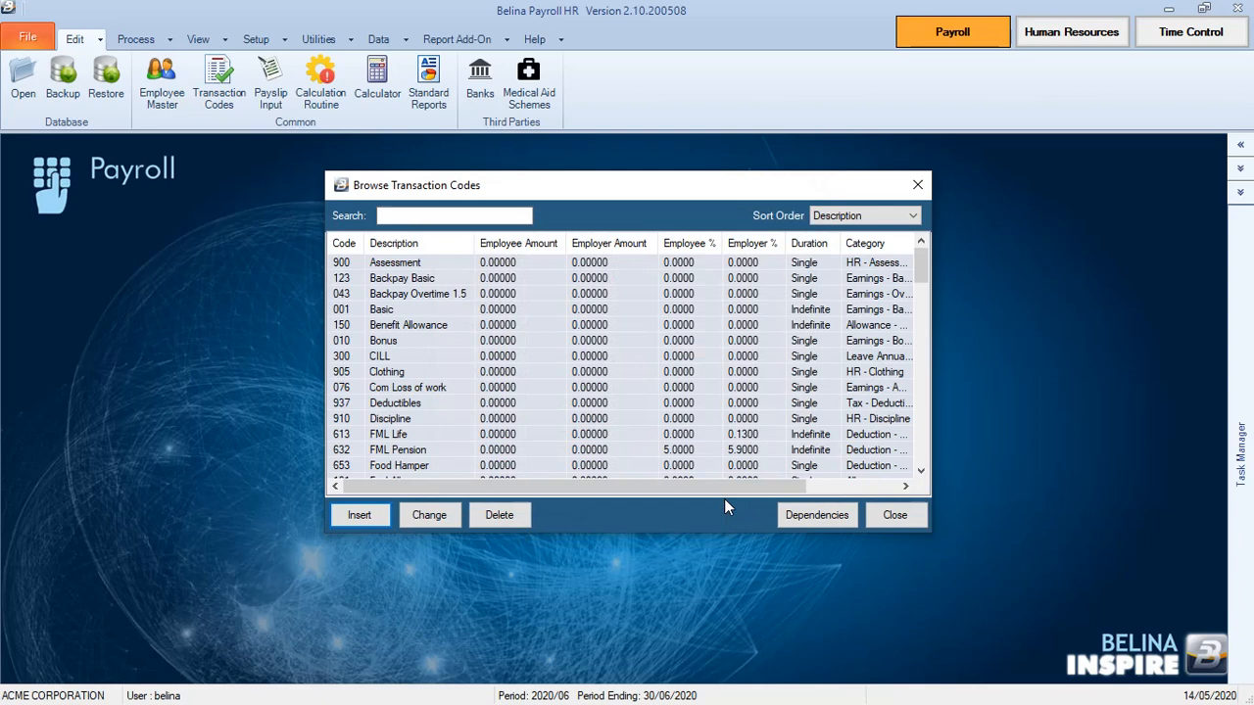
Insert another transaction code using the Earnings - Overtime (Irregular) category.
left_click(356, 516)
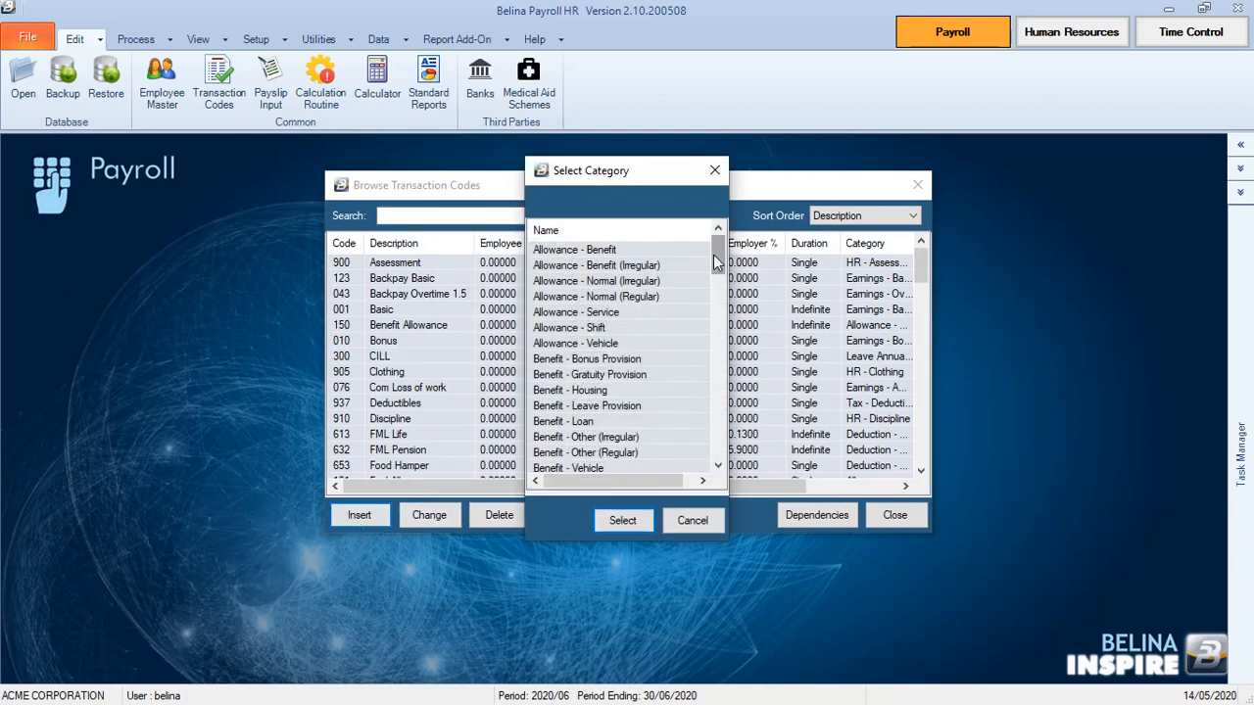
left_click_drag(713, 255, 713, 310)
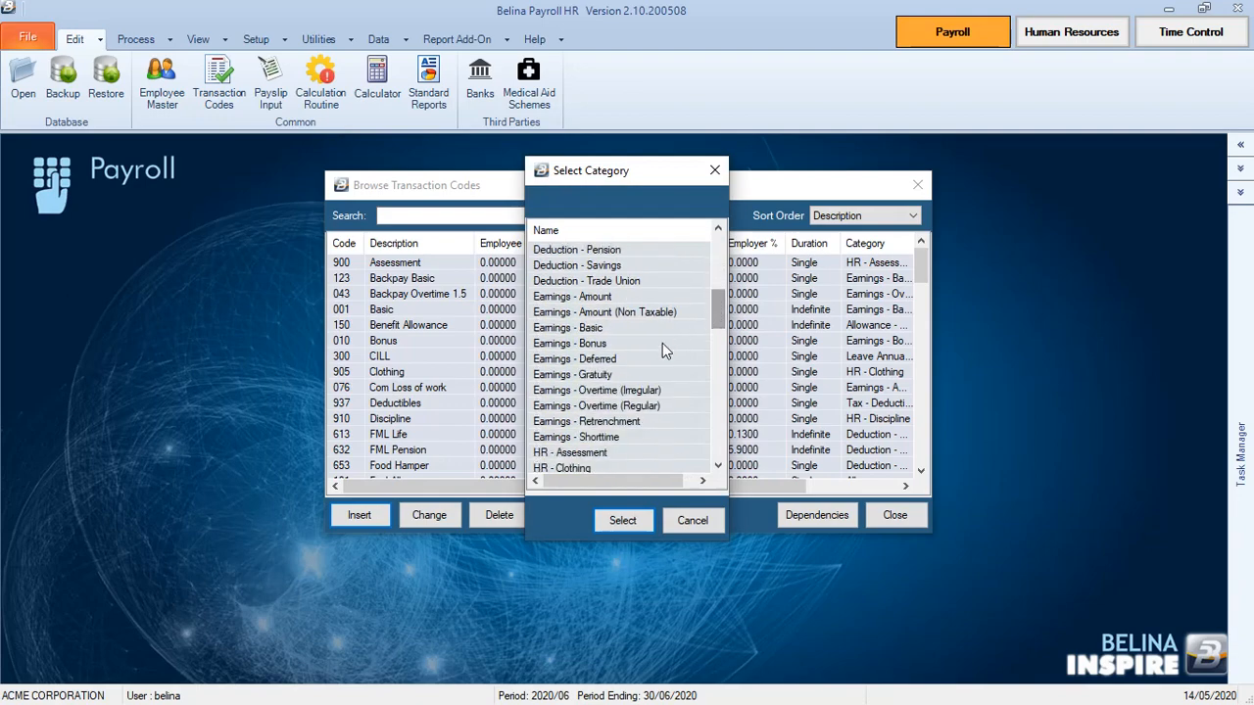
left_click(612, 391)
left_click(623, 521)
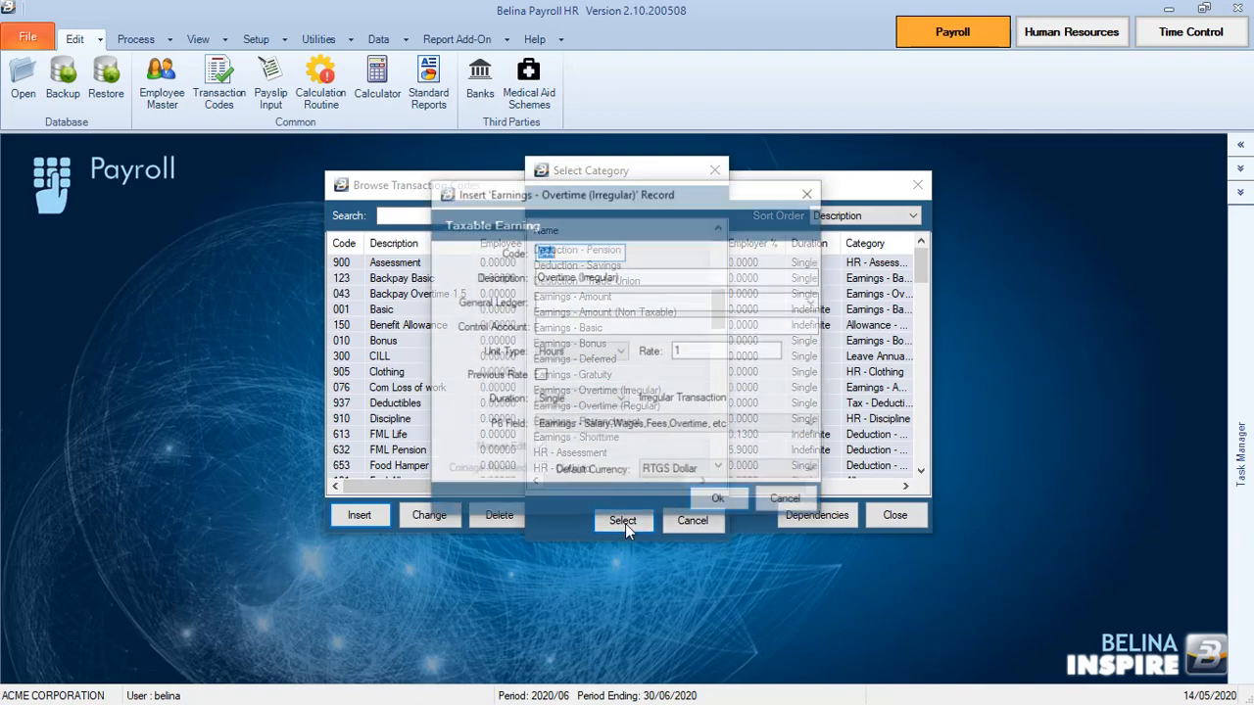
Change the second overtime record's description to Backpay Overtime 2.0.
left_click(537, 276)
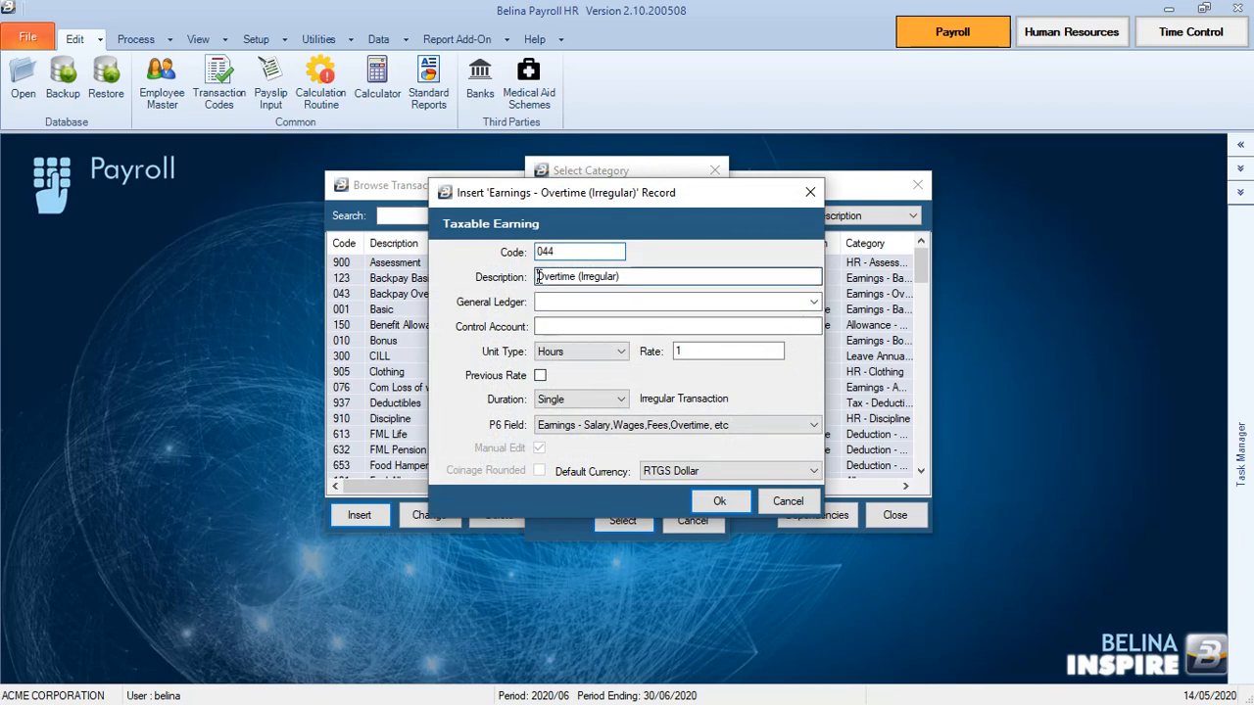
type("Basic")
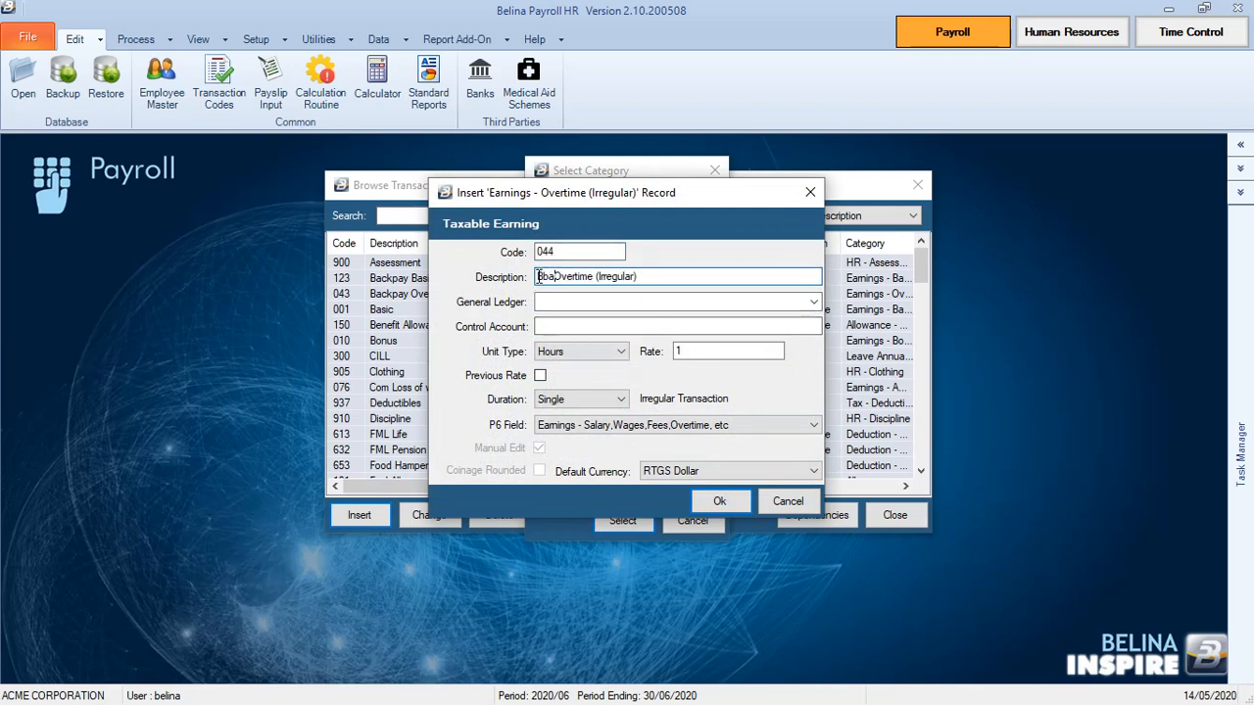
key("Delete")
key("Delete")
key("Delete")
key("Delete")
key("Delete")
type("Backpay")
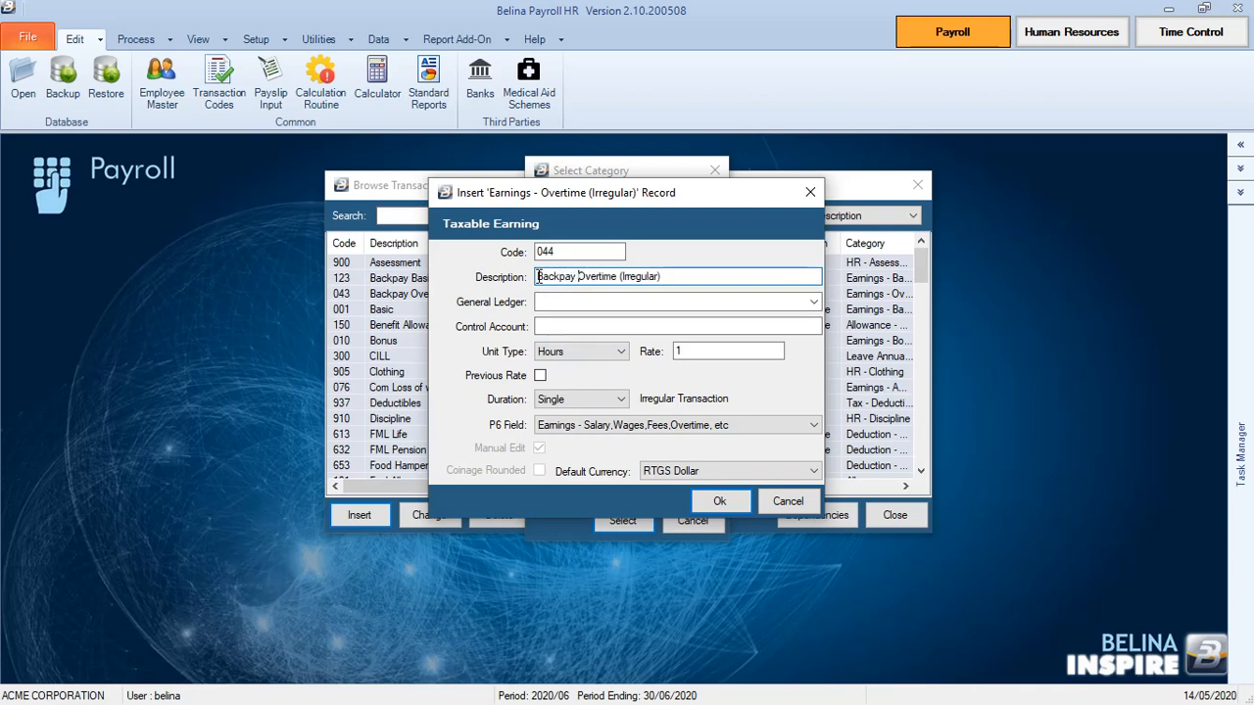
key("Right")
key("Right")
key("Right")
key("Right")
key("Right")
key("Right")
key("Right")
key("Right")
key("Right")
key("Right")
key("Right")
key("Delete")
key("Delete")
key("BackSpace")
key("BackSpace")
key("BackSpace")
key("BackSpace")
key("BackSpace")
key("BackSpace")
key("BackSpace")
key("BackSpace")
key("BackSpace")
type("2.0")
Set the rate of the Backpay Overtime 2.0 code to 2 and save the record.
left_click_drag(686, 354, 656, 359)
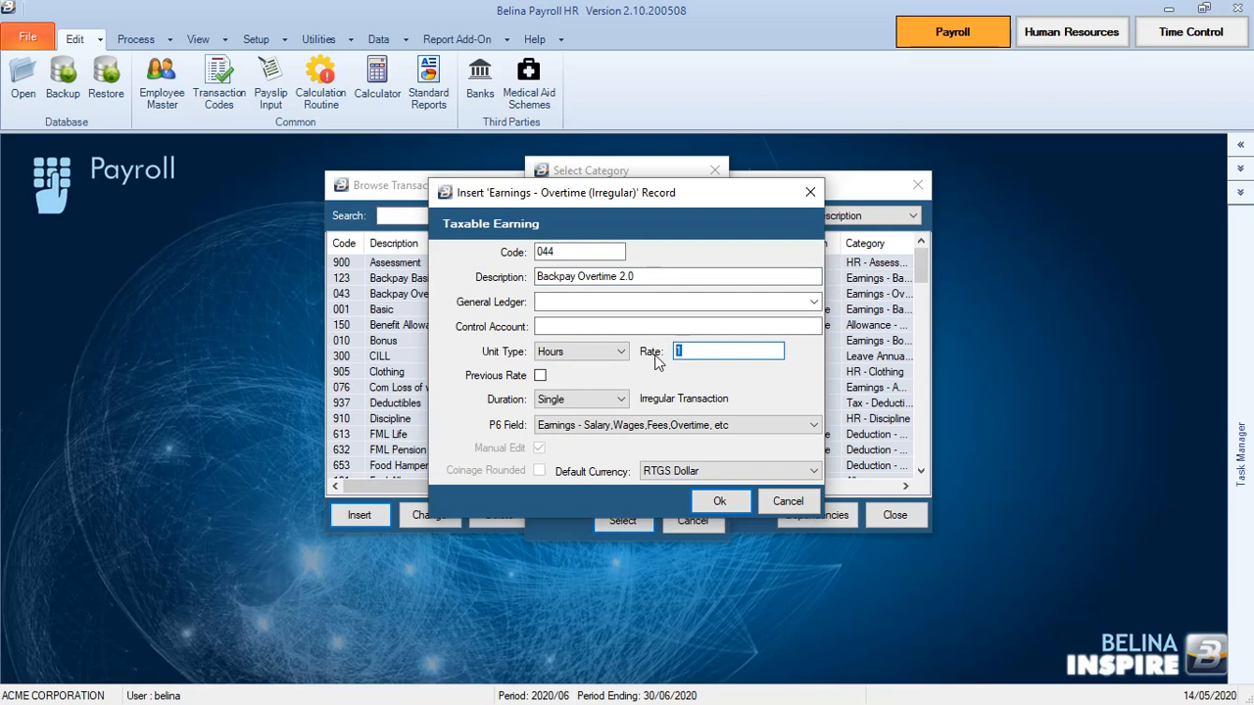
type("2")
left_click(702, 502)
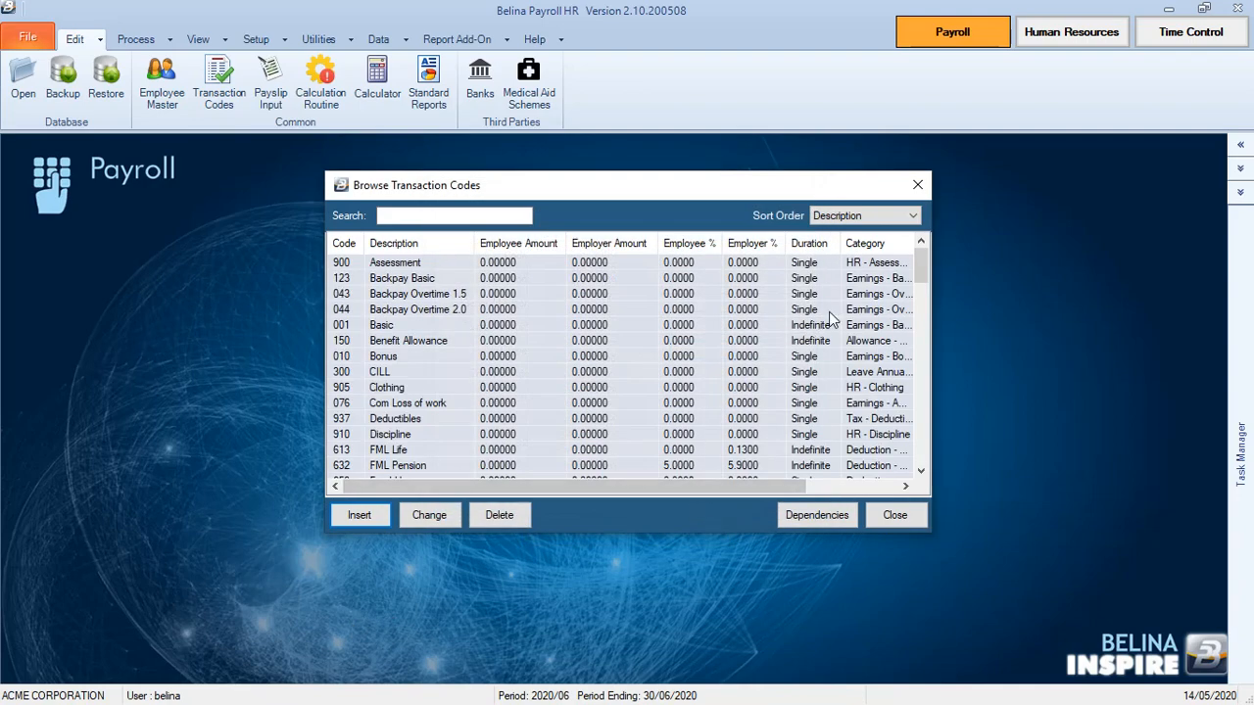
Insert another transaction code using the Earnings - Shorttime category.
left_click_drag(924, 279, 919, 326)
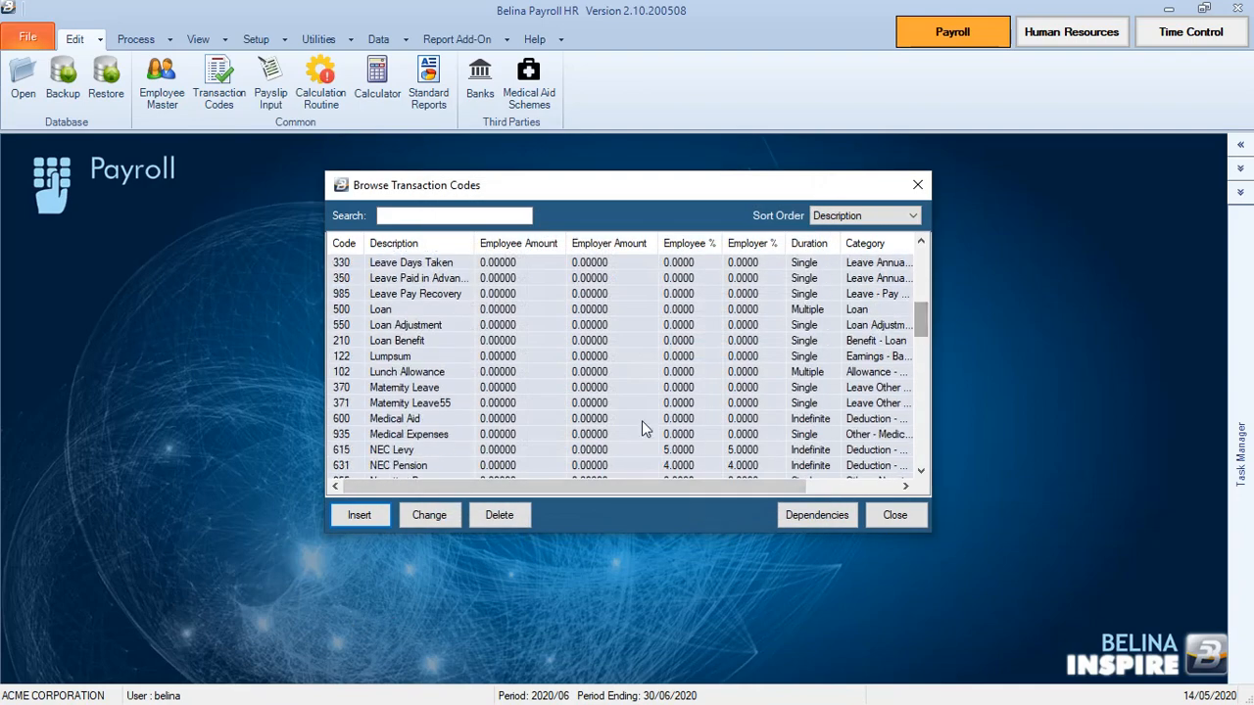
left_click(360, 518)
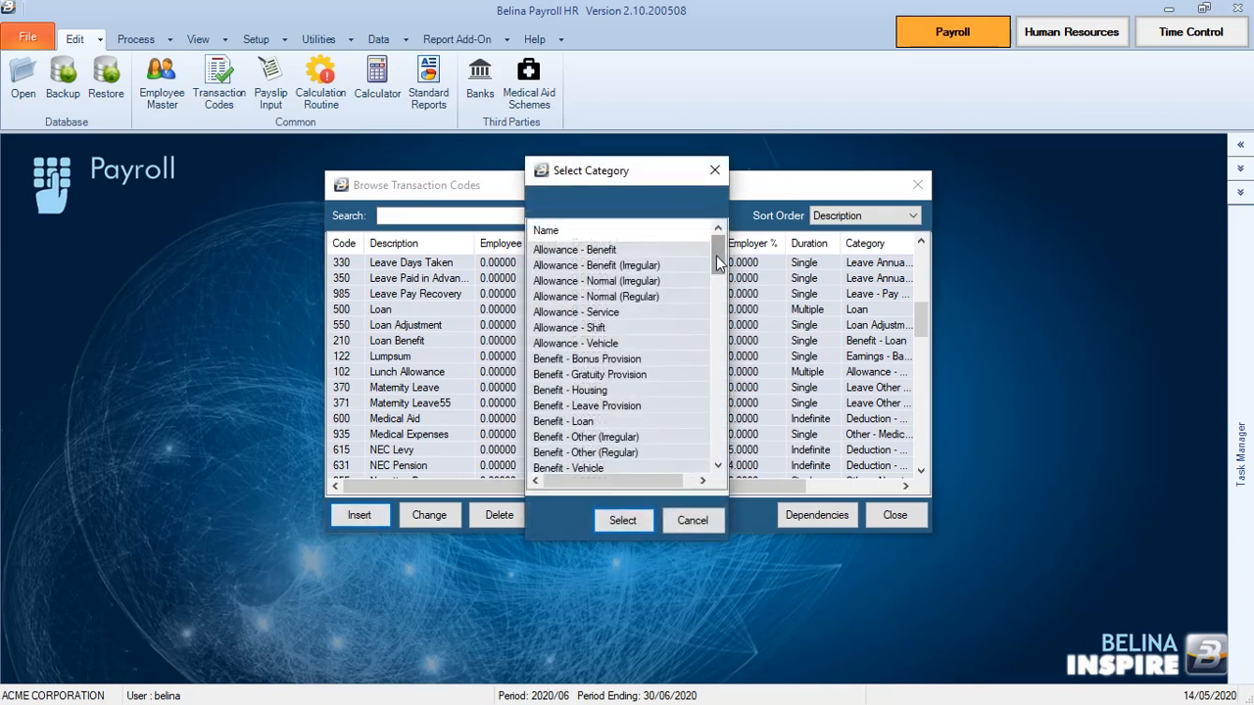
left_click_drag(715, 257, 714, 326)
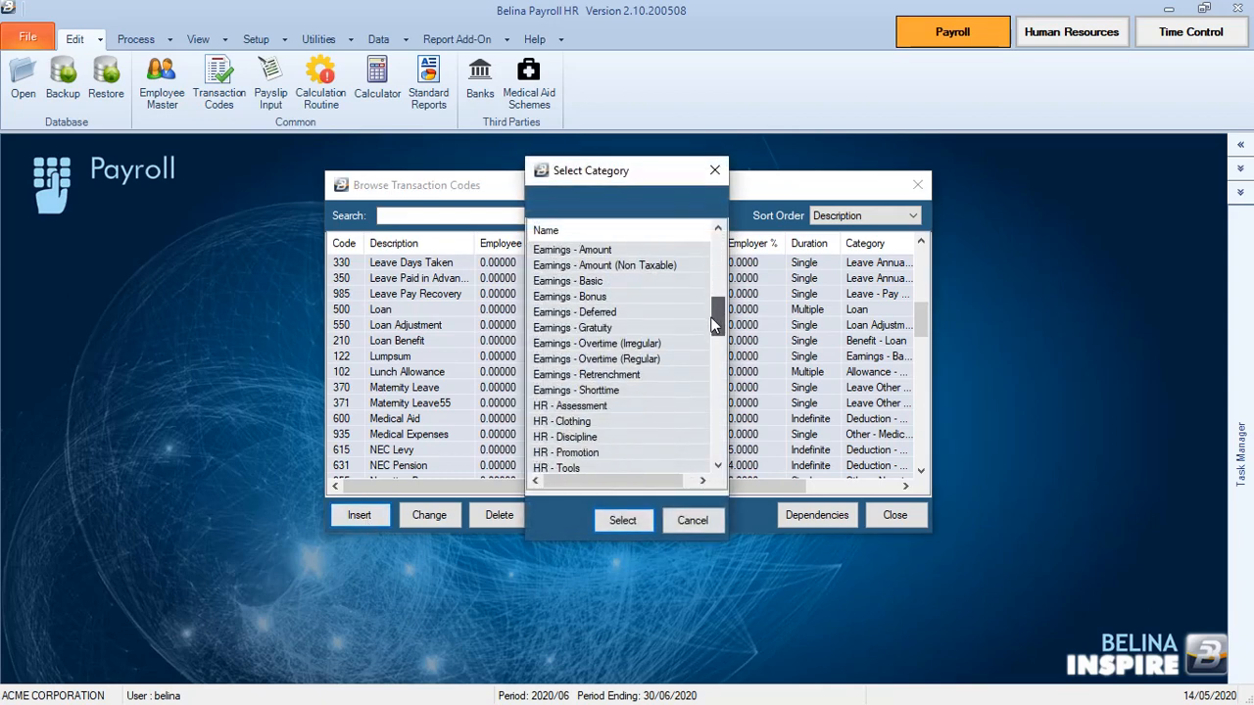
left_click(609, 392)
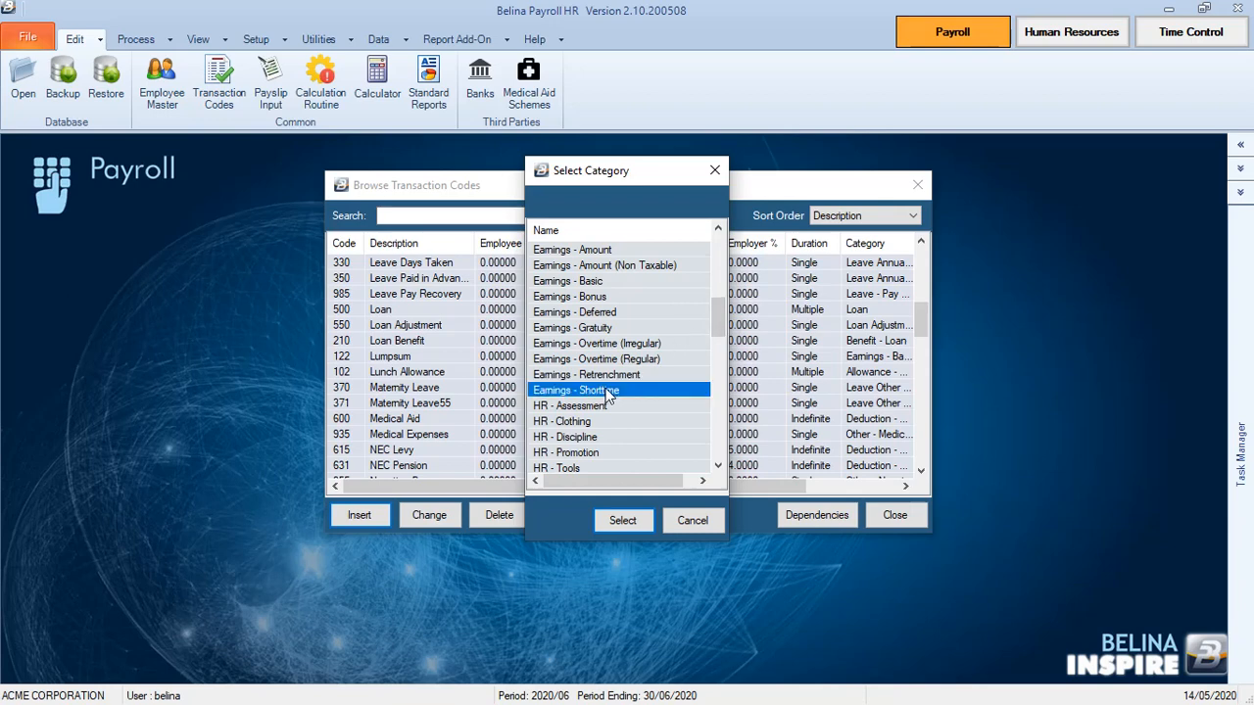
left_click(623, 520)
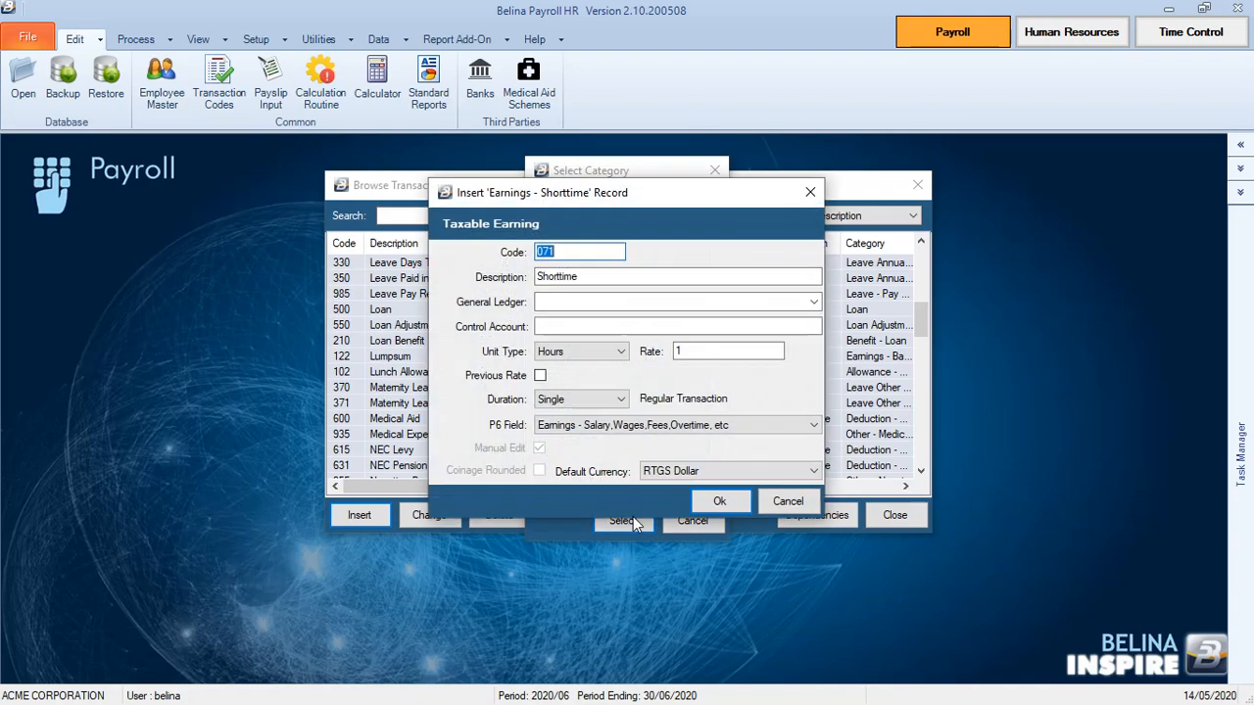
Change the new shorttime record's description to Backpay Shorttime and save the record.
left_click(538, 277)
left_click(594, 324)
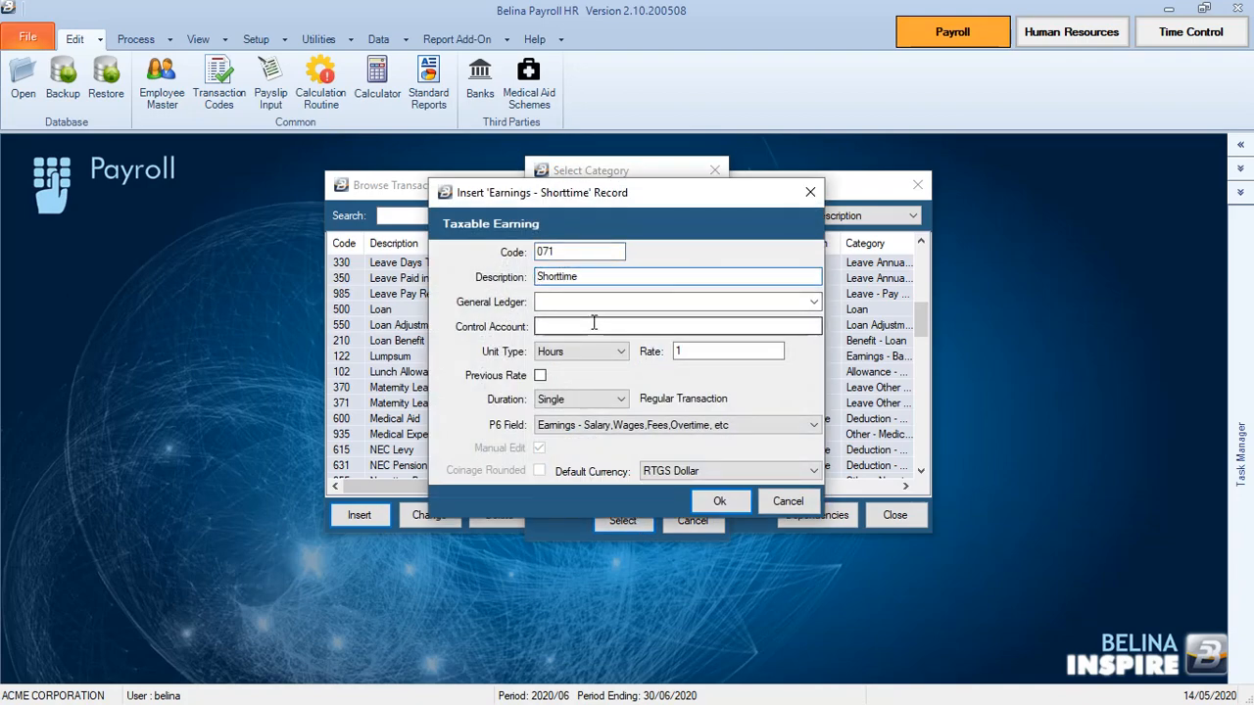
type("Backpay")
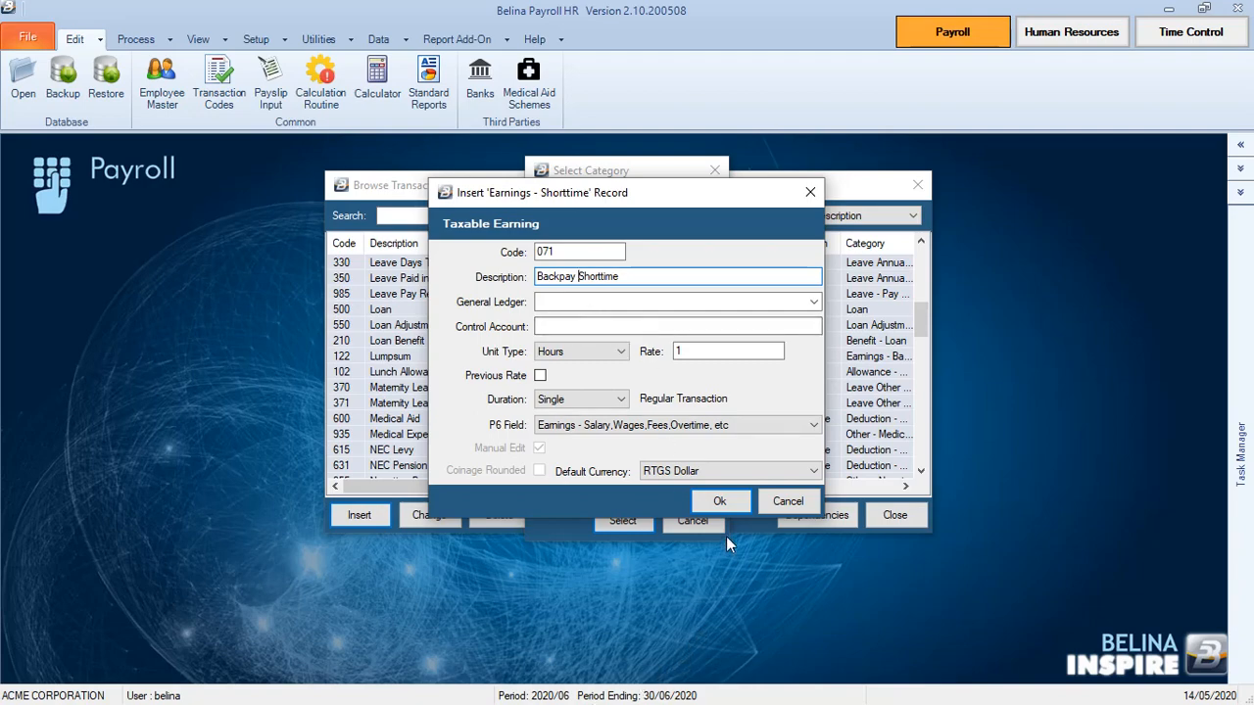
left_click(723, 503)
Examine the categories of the backpay codes and the Basic code with the Category column widened, and close the transaction codes list.
mouse_move(929, 277)
left_mouse_down()
mouse_move(923, 404)
mouse_move(909, 262)
left_mouse_up()
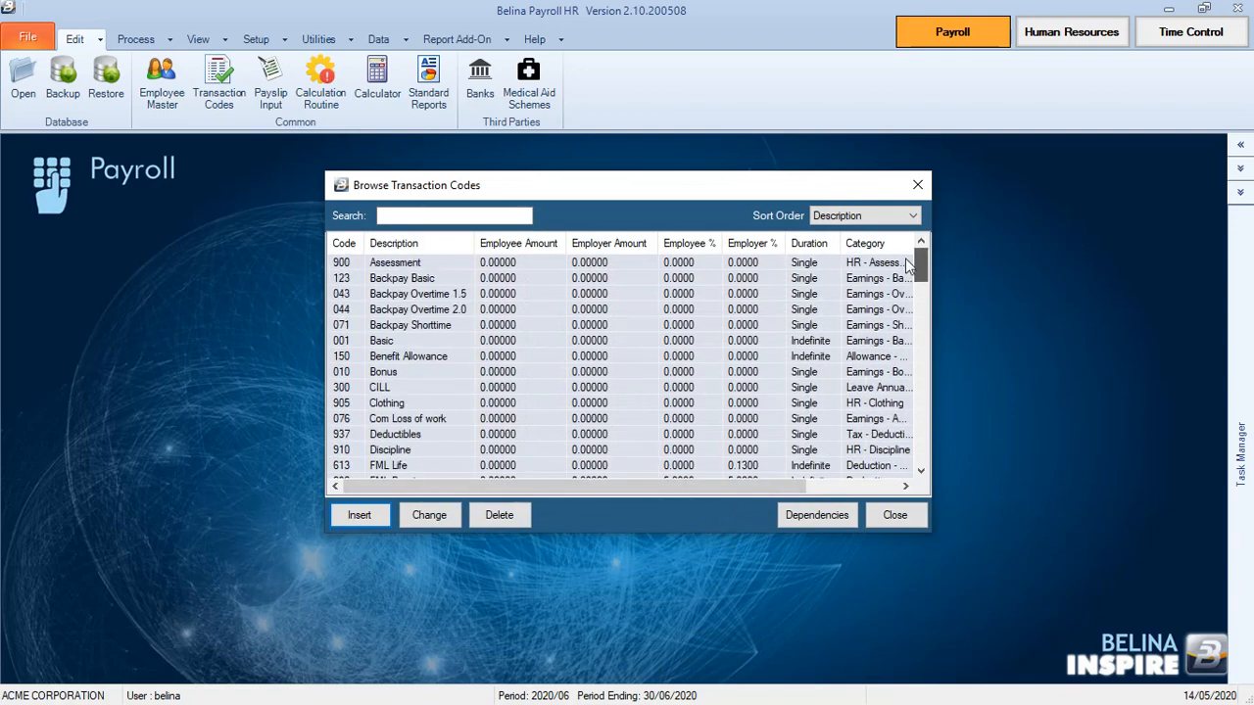
mouse_move(627, 488)
left_mouse_down()
mouse_move(700, 484)
mouse_move(604, 486)
left_mouse_up()
left_click(389, 342)
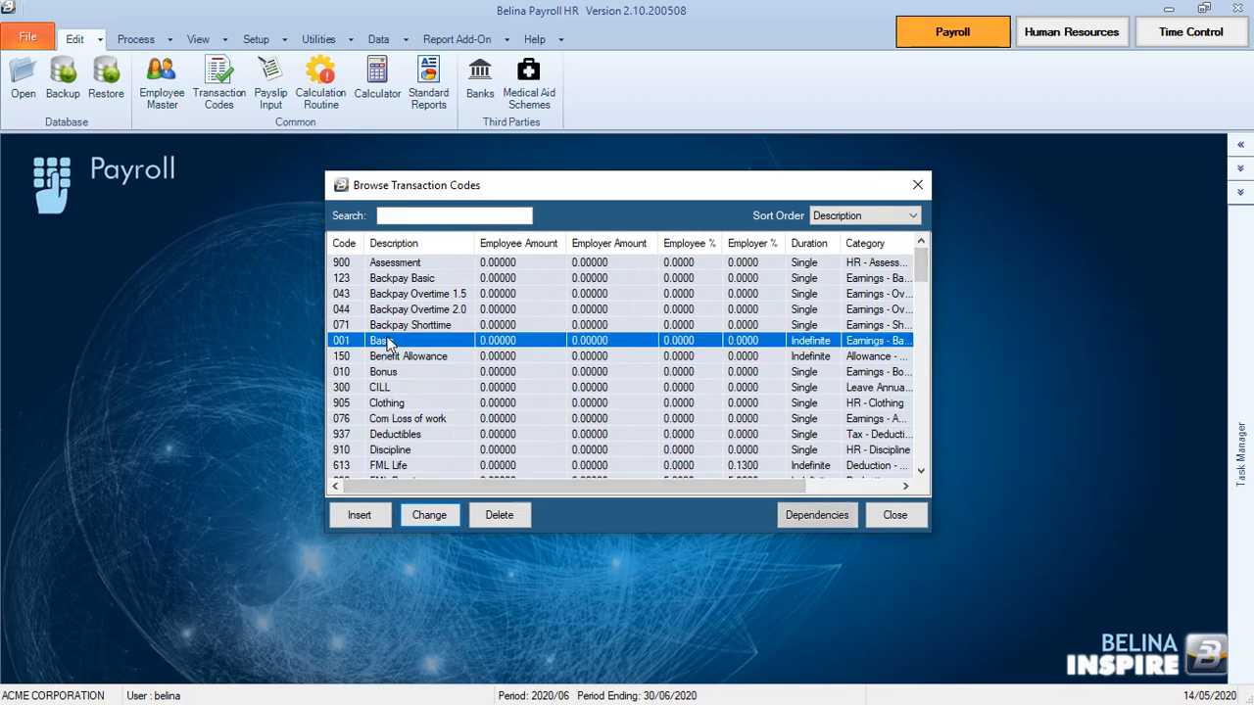
left_click_drag(521, 486, 615, 484)
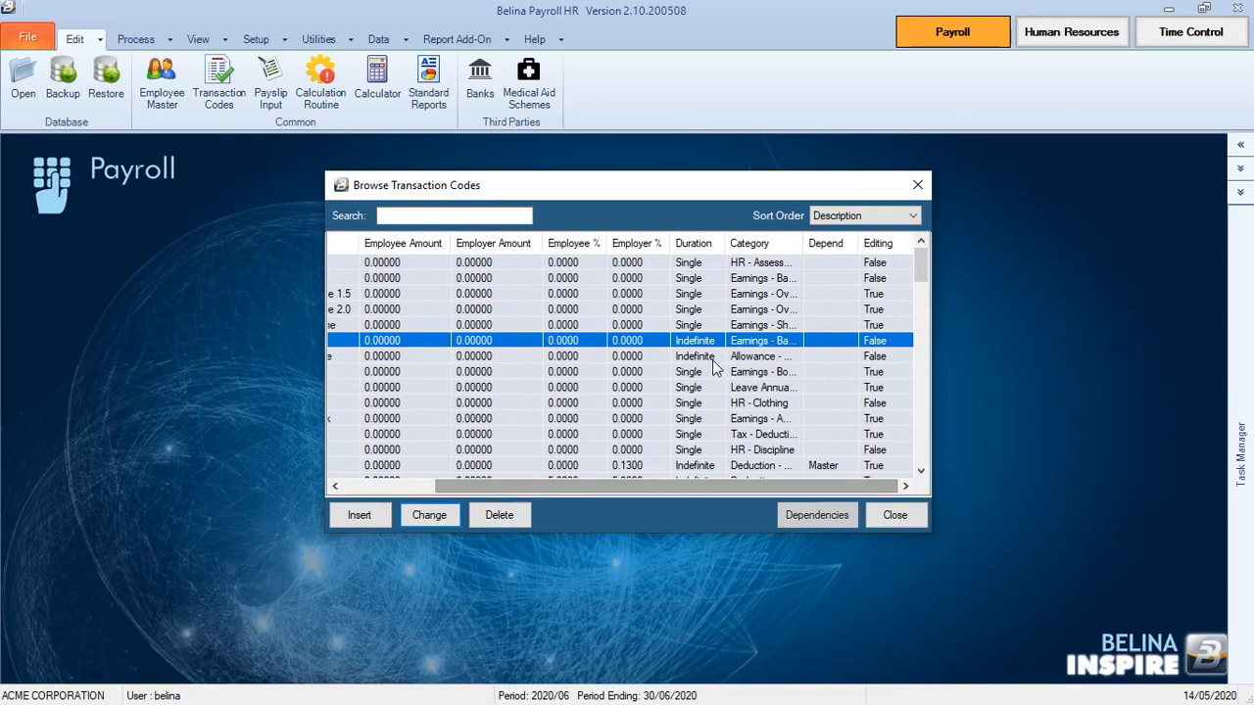
left_click_drag(728, 243, 707, 246)
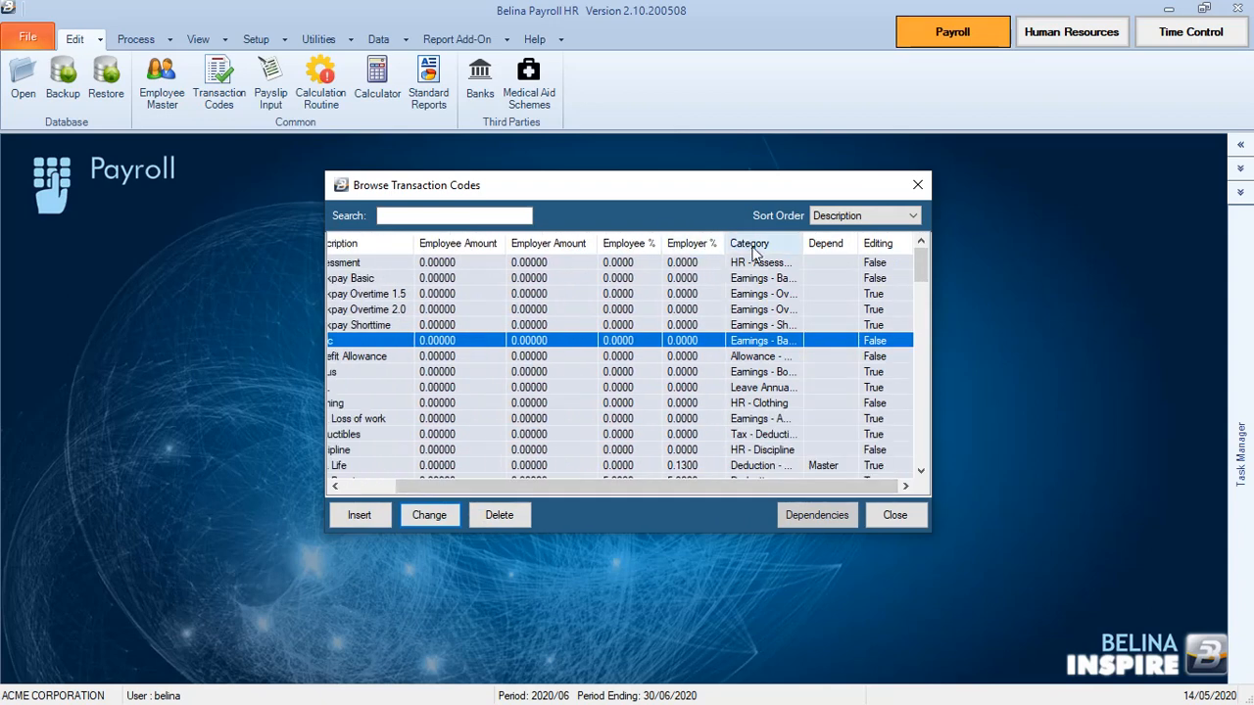
left_click_drag(803, 243, 850, 244)
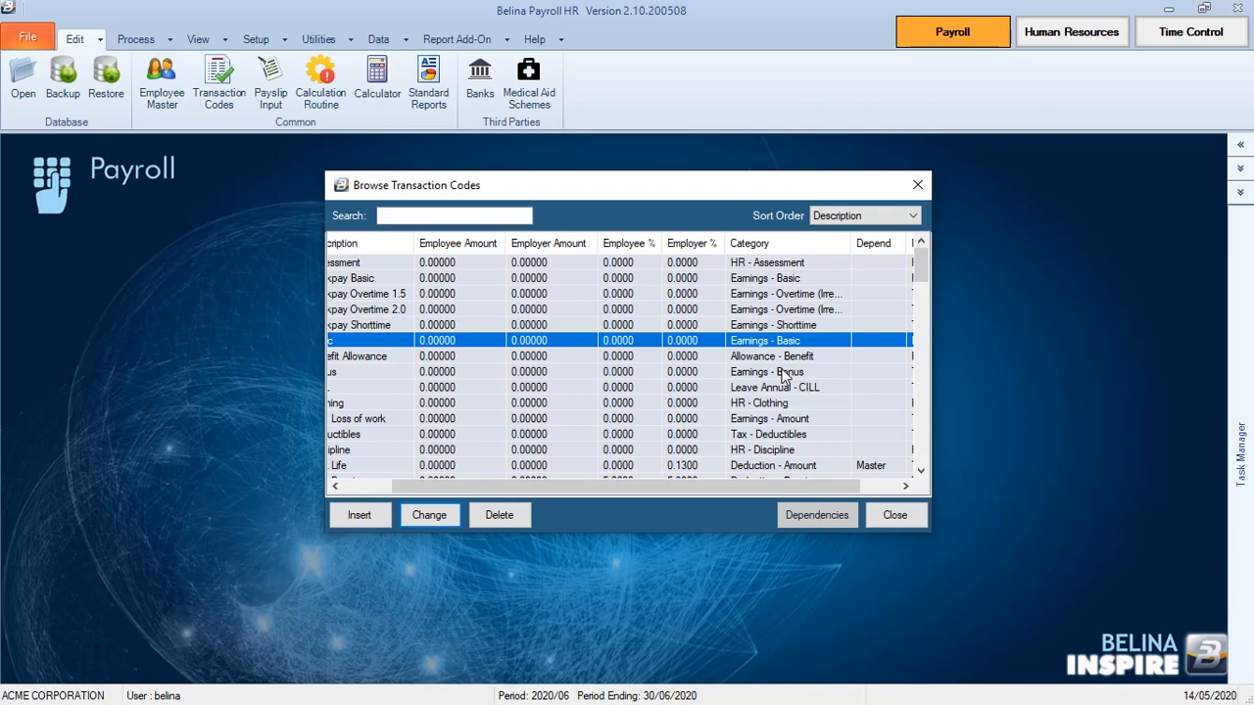
left_click_drag(807, 485, 887, 487)
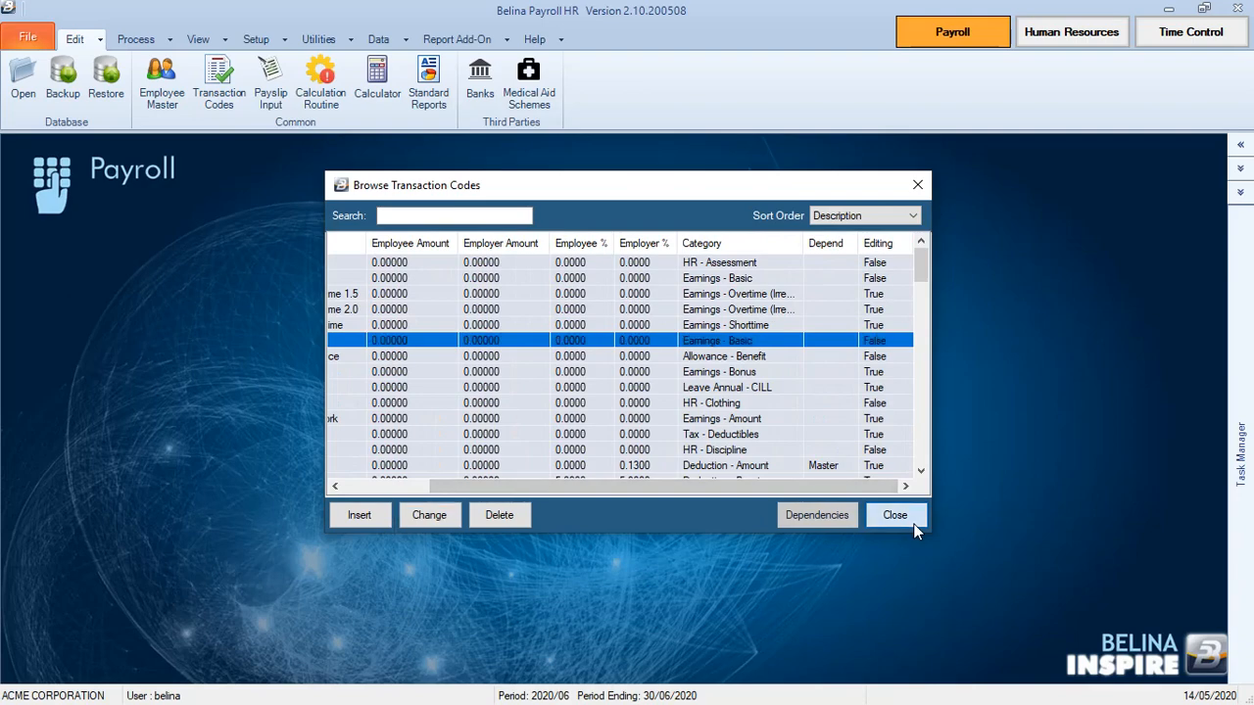
left_click(903, 519)
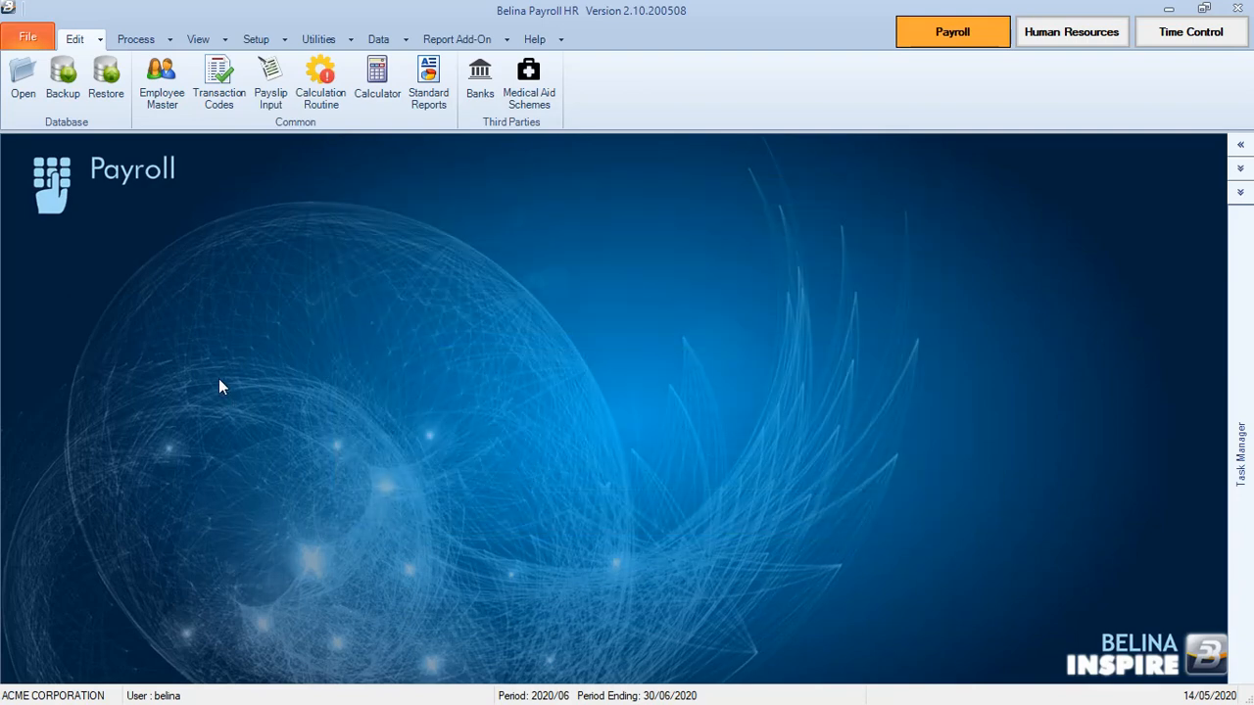
Open the Back Pay routine, accepting the backup reminder.
left_click(318, 39)
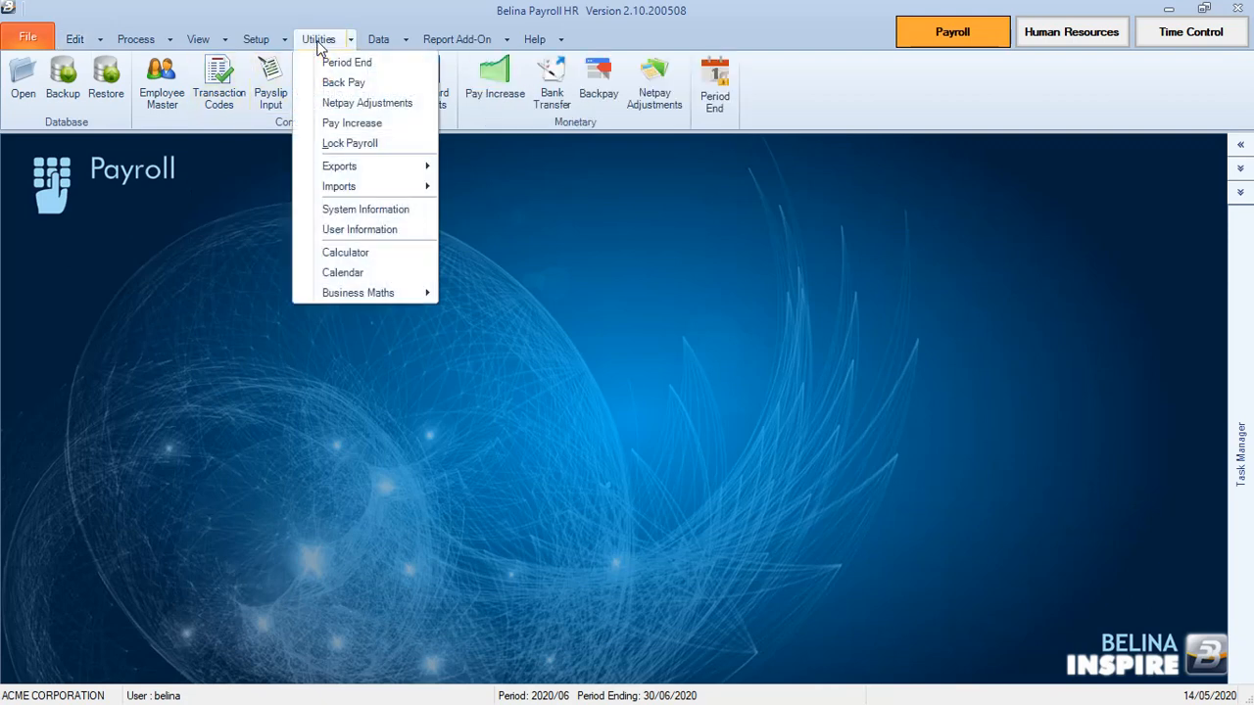
left_click(341, 84)
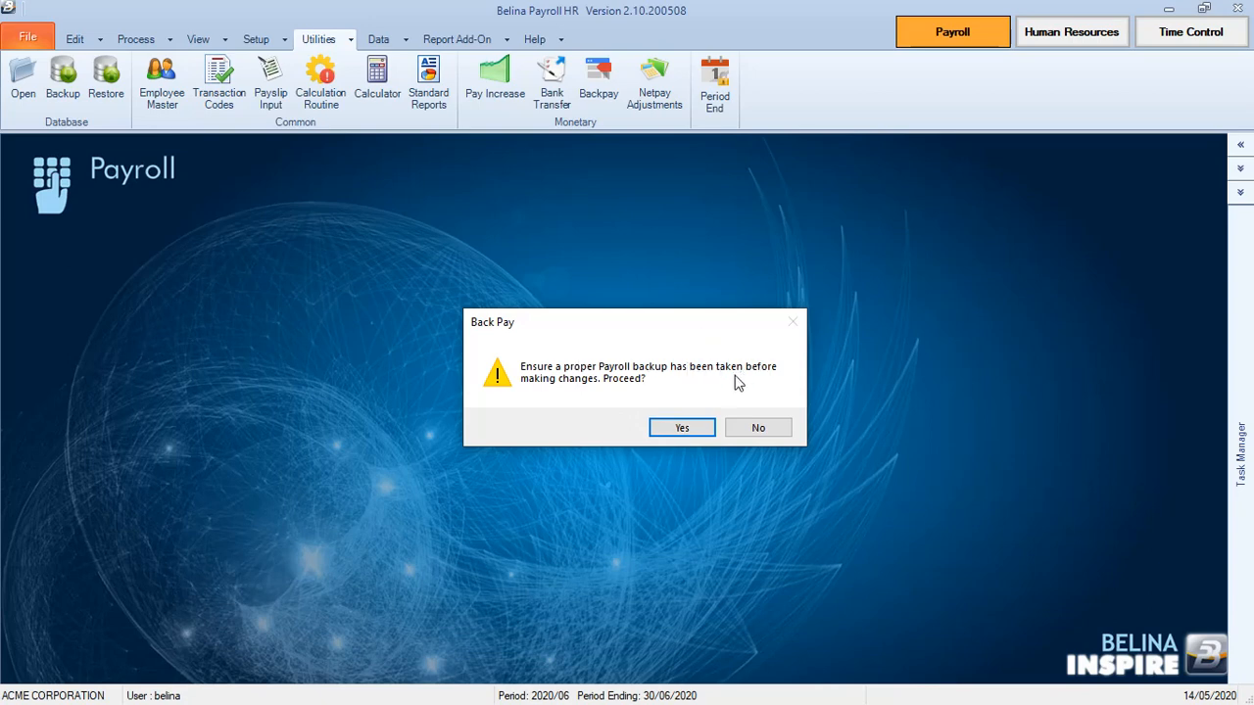
left_click(691, 430)
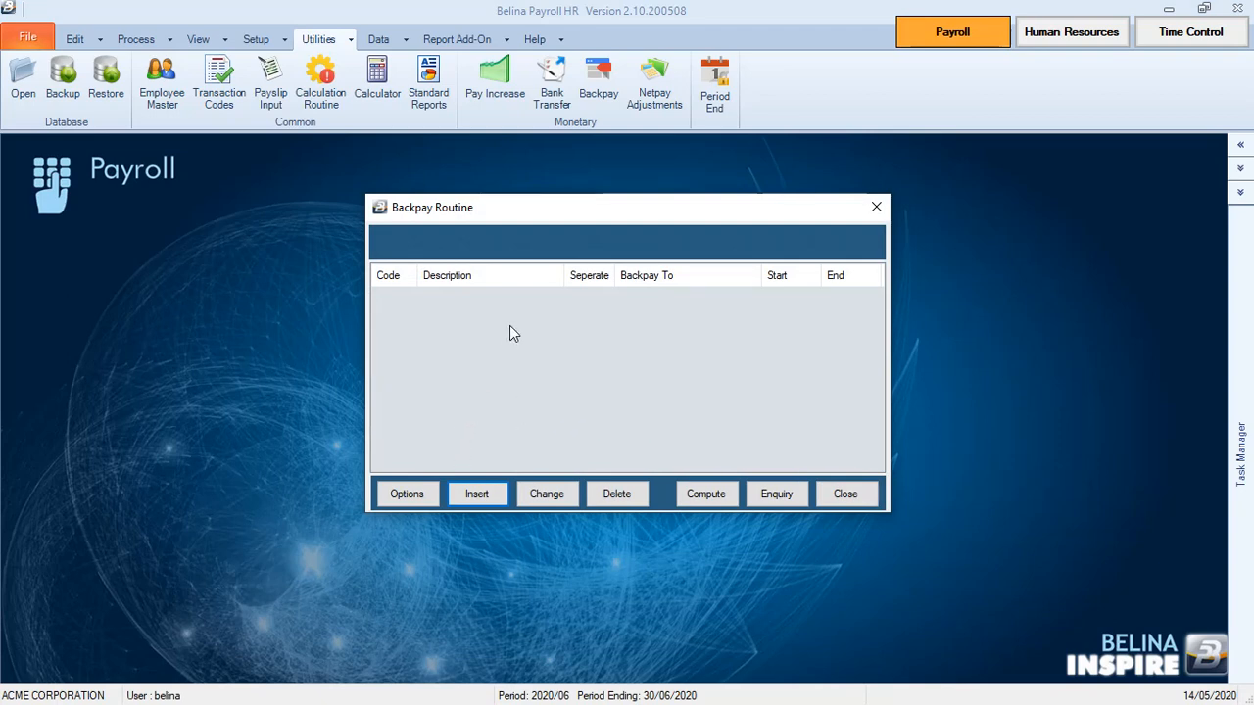
left_click_drag(644, 216, 669, 196)
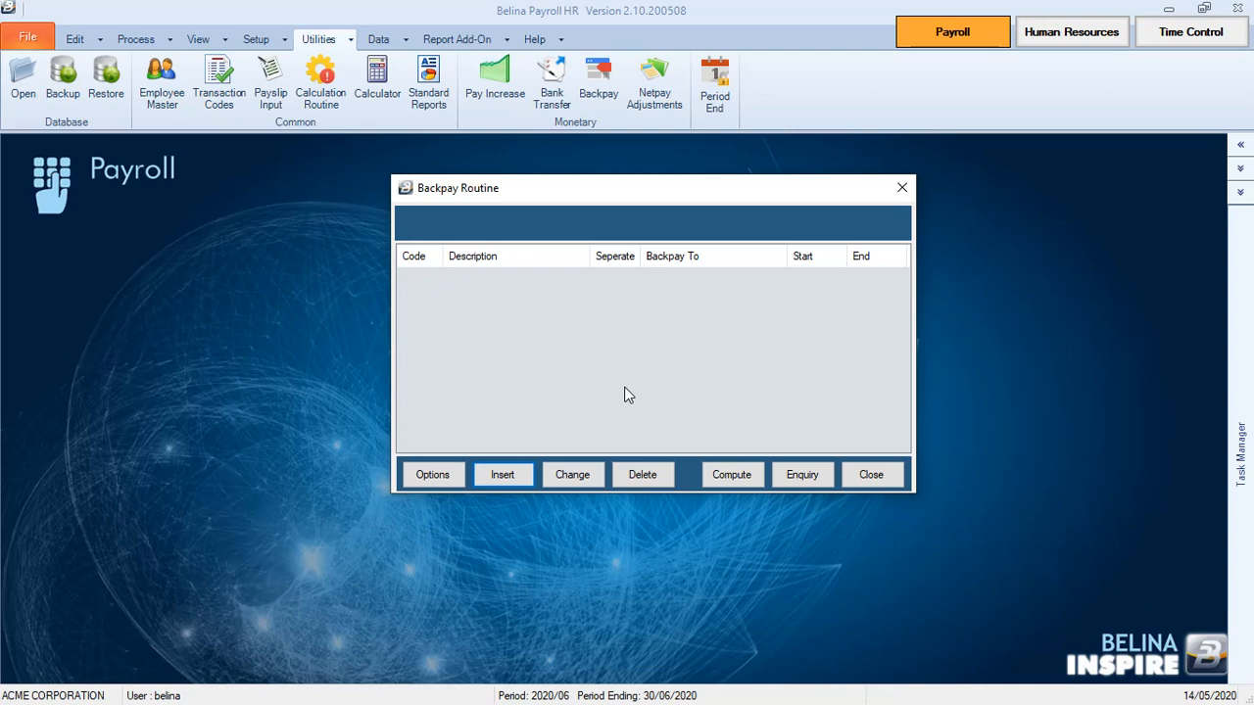
Insert a backpay routine entry pairing the Basic transaction code with the Backpay Basic code.
left_click(503, 475)
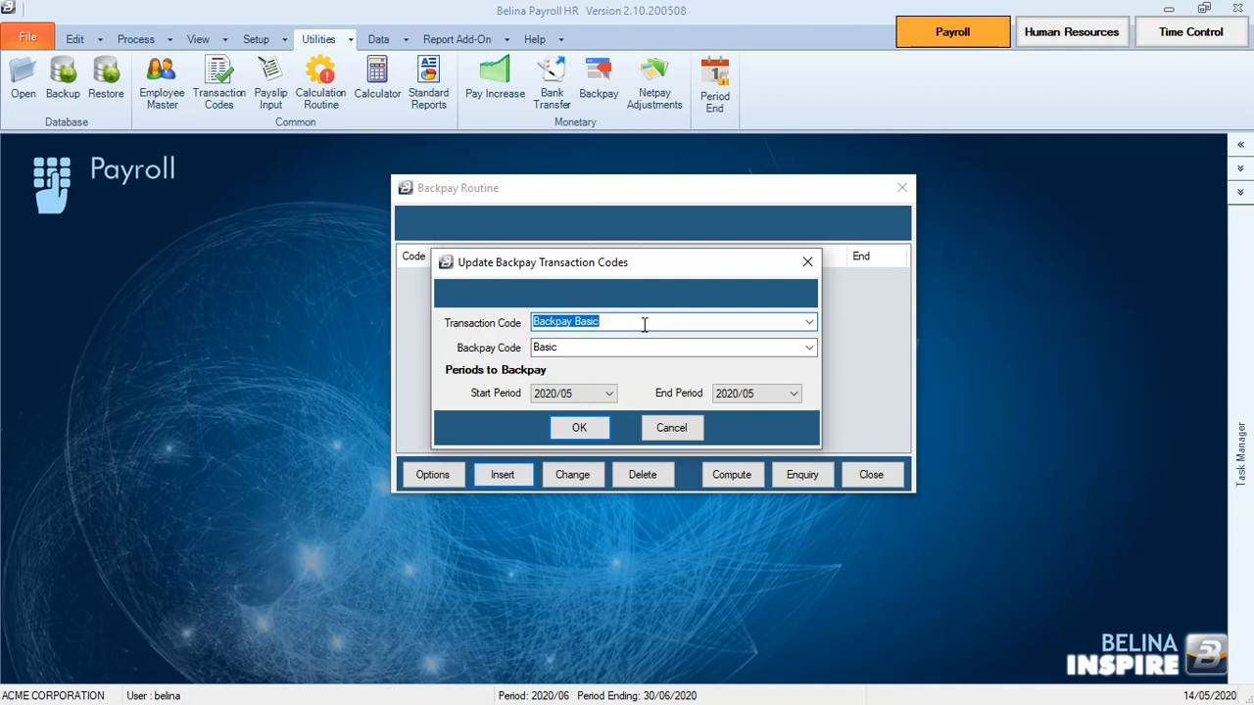
left_click(810, 322)
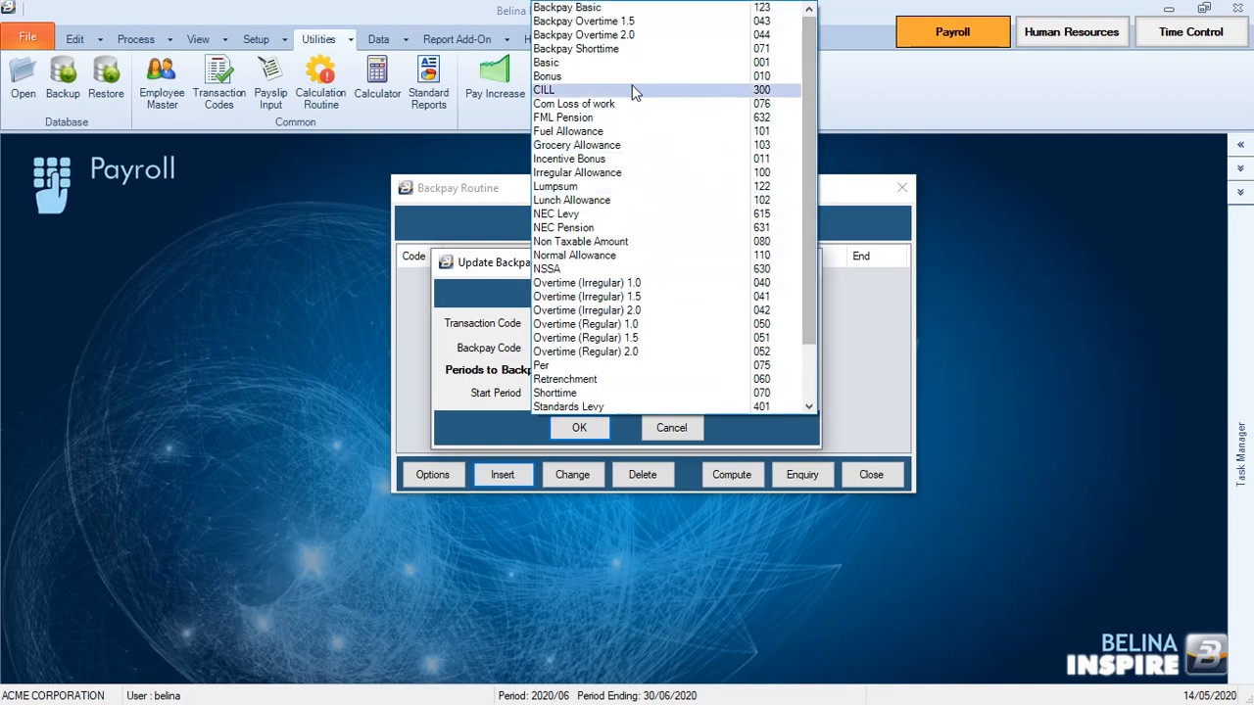
left_click(555, 64)
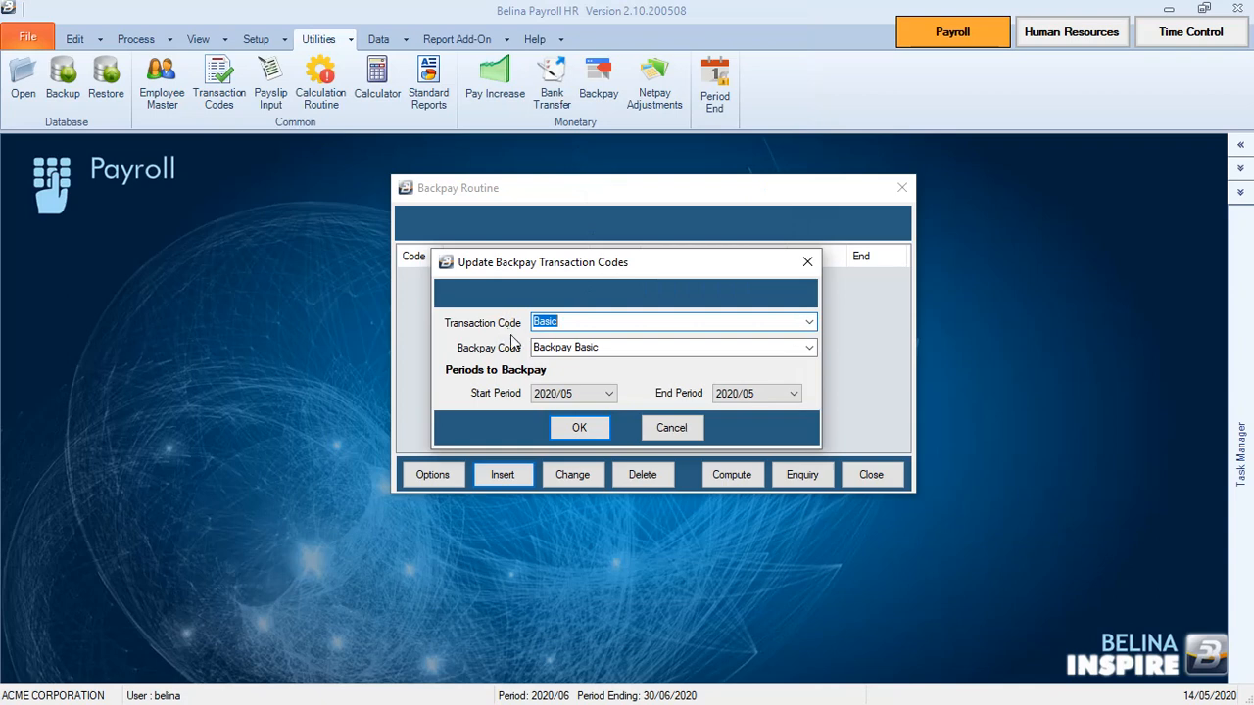
left_click(809, 348)
left_click(810, 348)
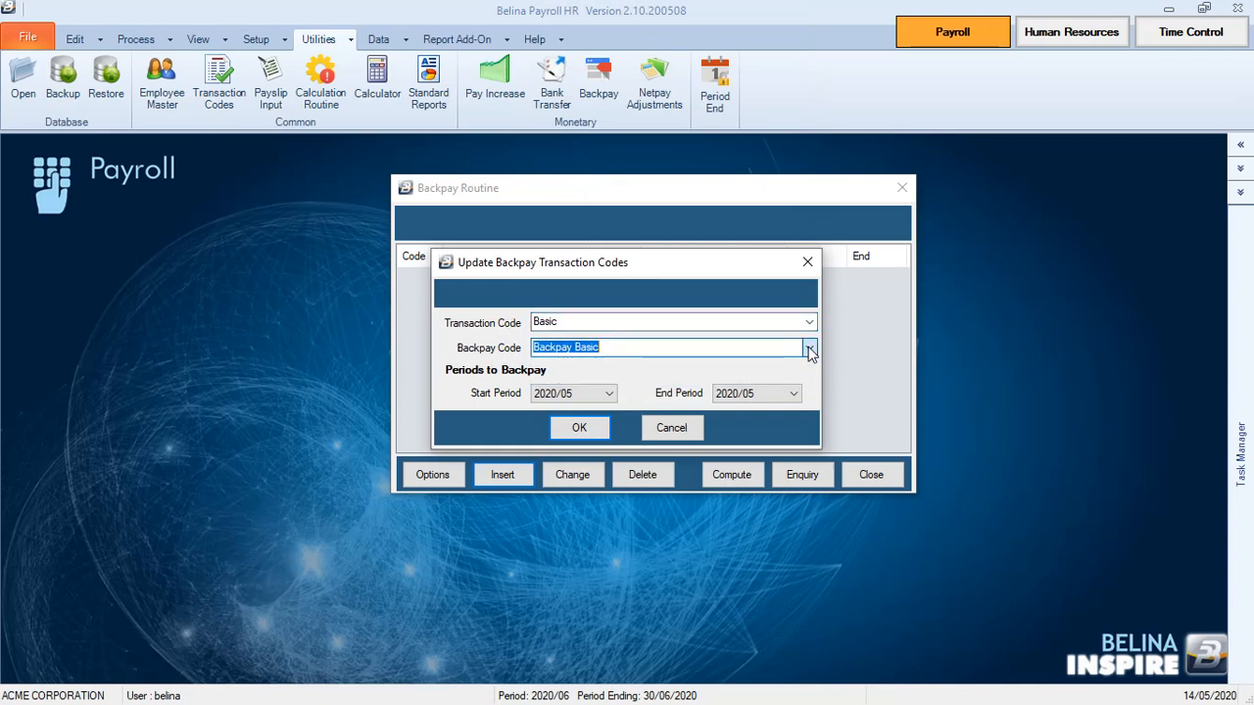
Set the Basic entry's start period to 2020/03 and save the entry.
left_click(612, 393)
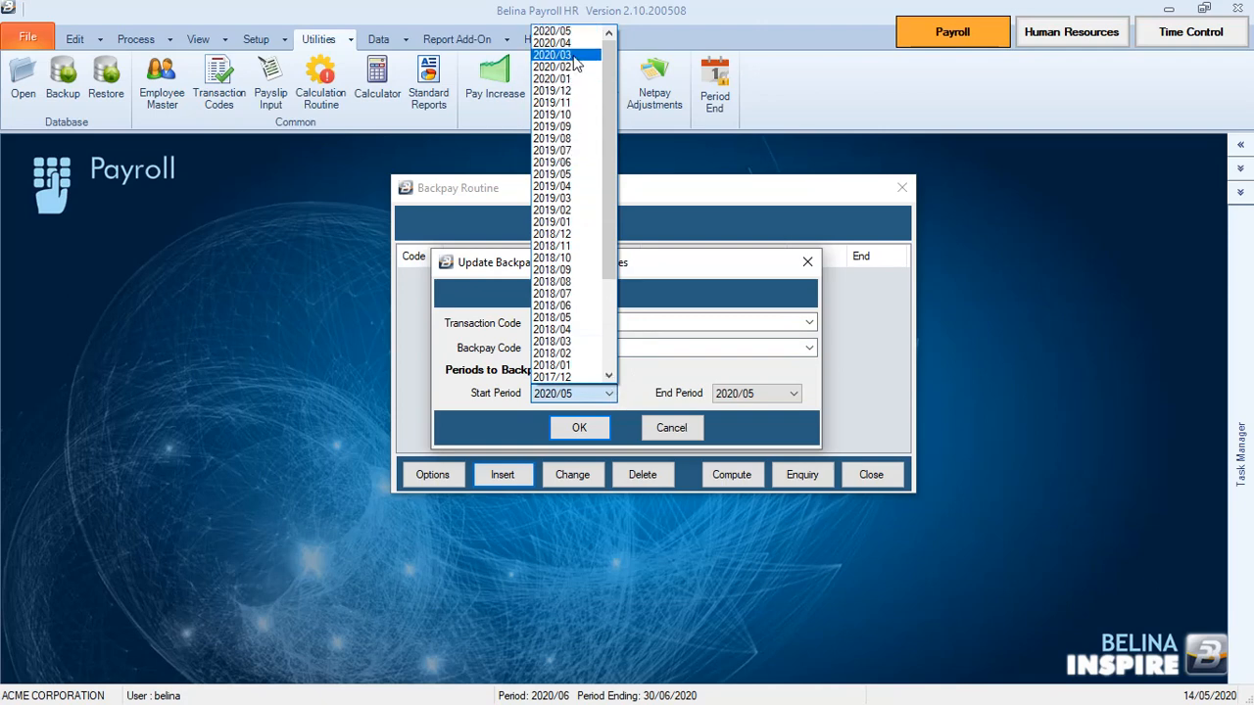
left_click(568, 55)
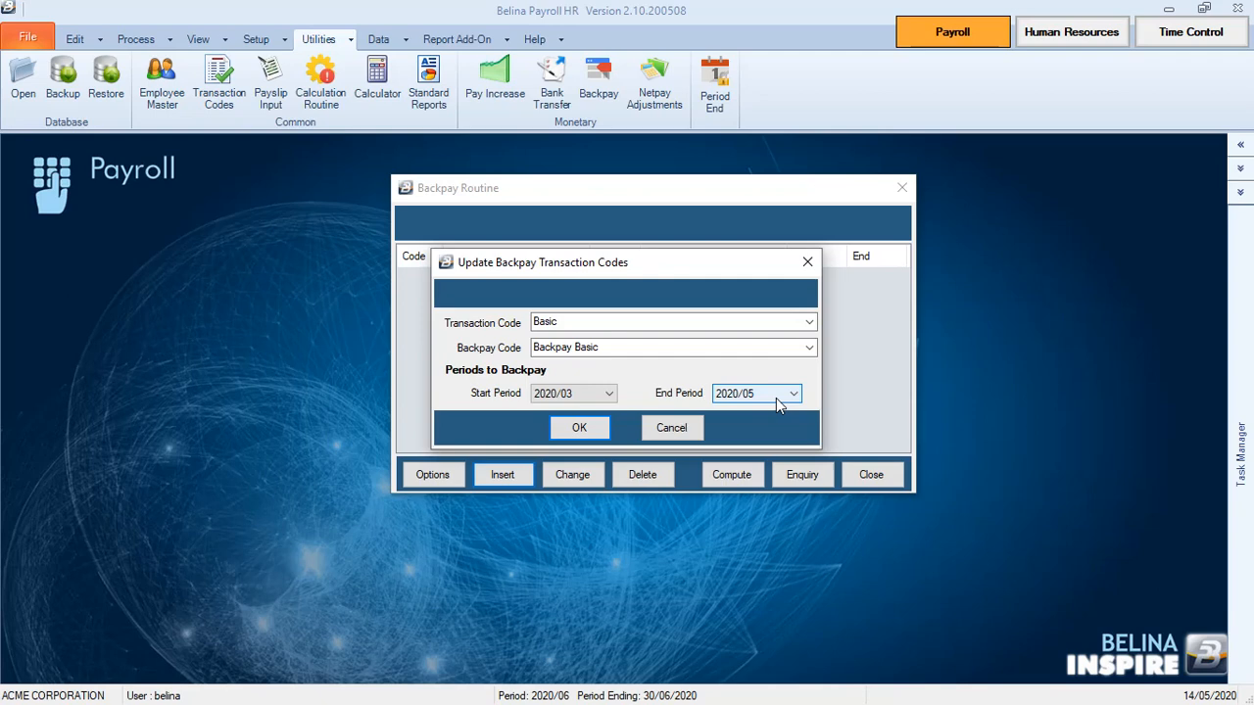
left_click(580, 428)
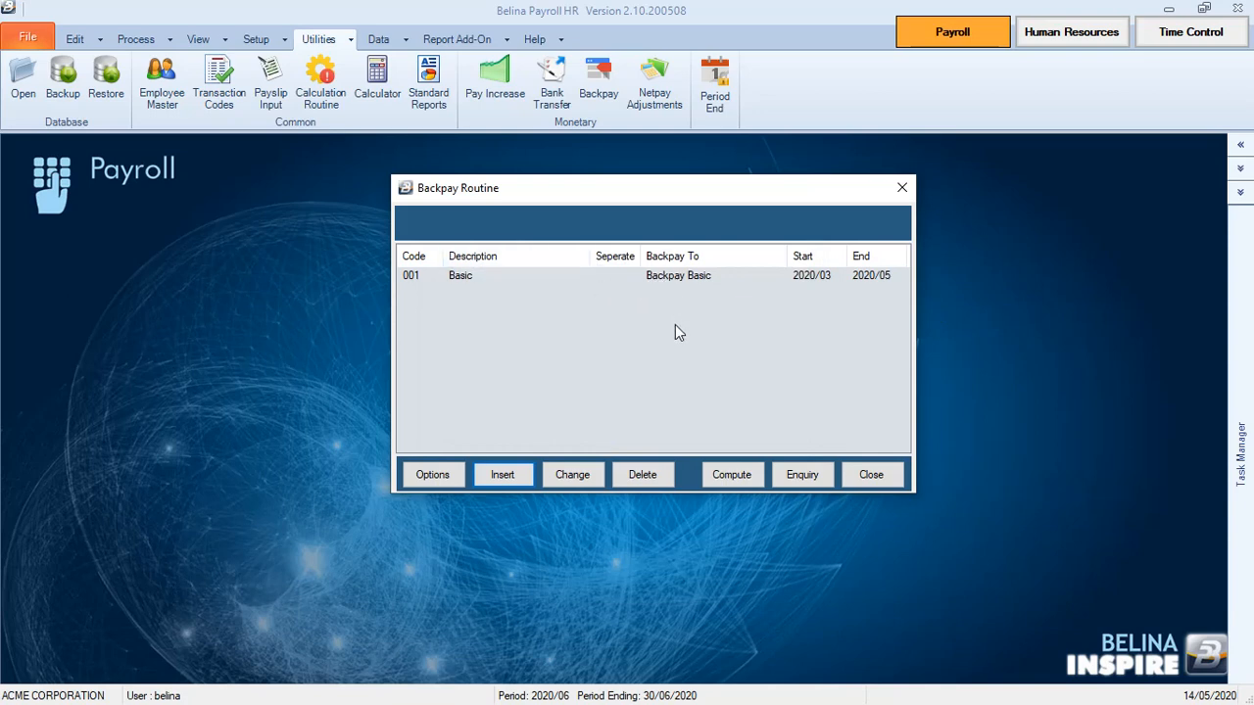
Insert a backpay routine entry pairing Overtime (Irregular) 1.5 with the Backpay Overtime 1.5 code.
left_click(520, 479)
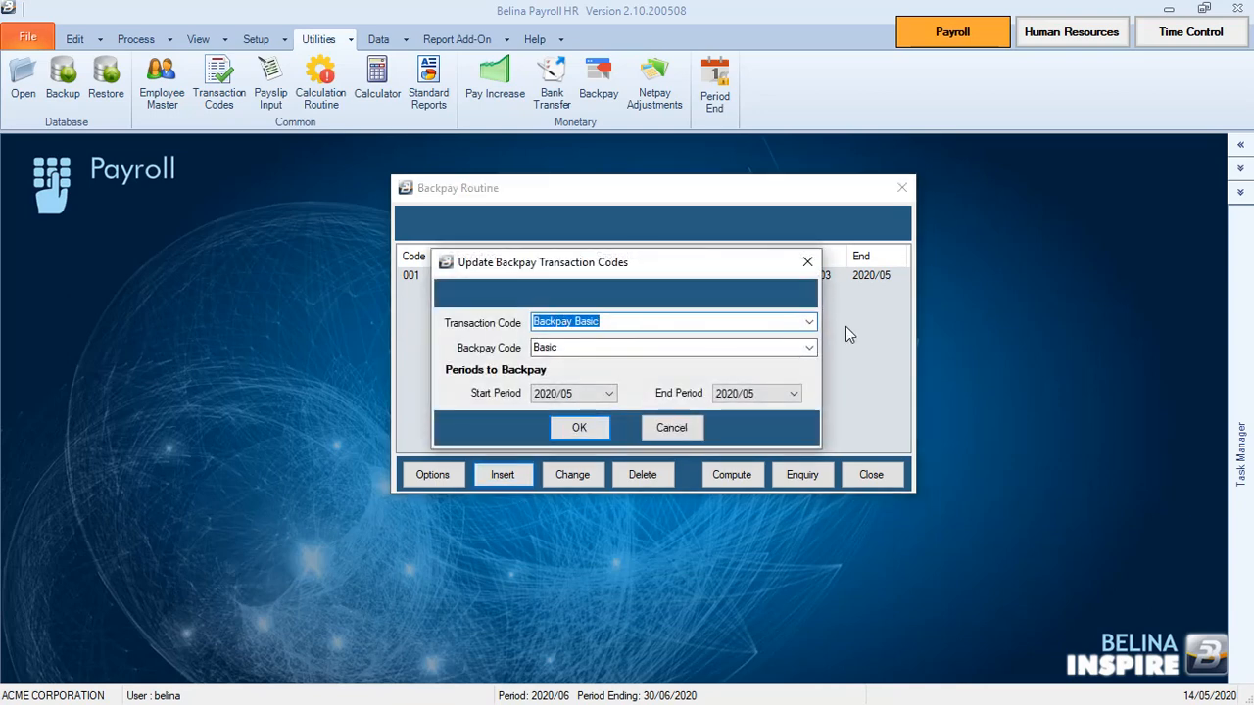
left_click(809, 323)
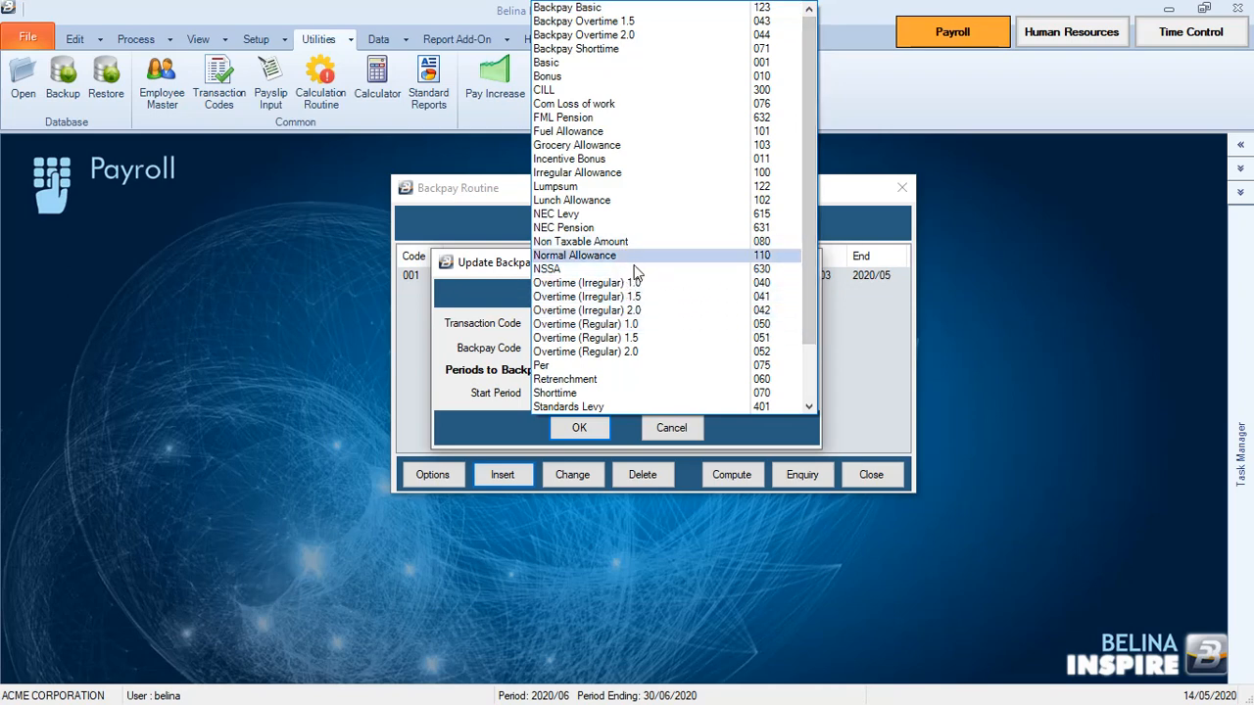
left_click(632, 296)
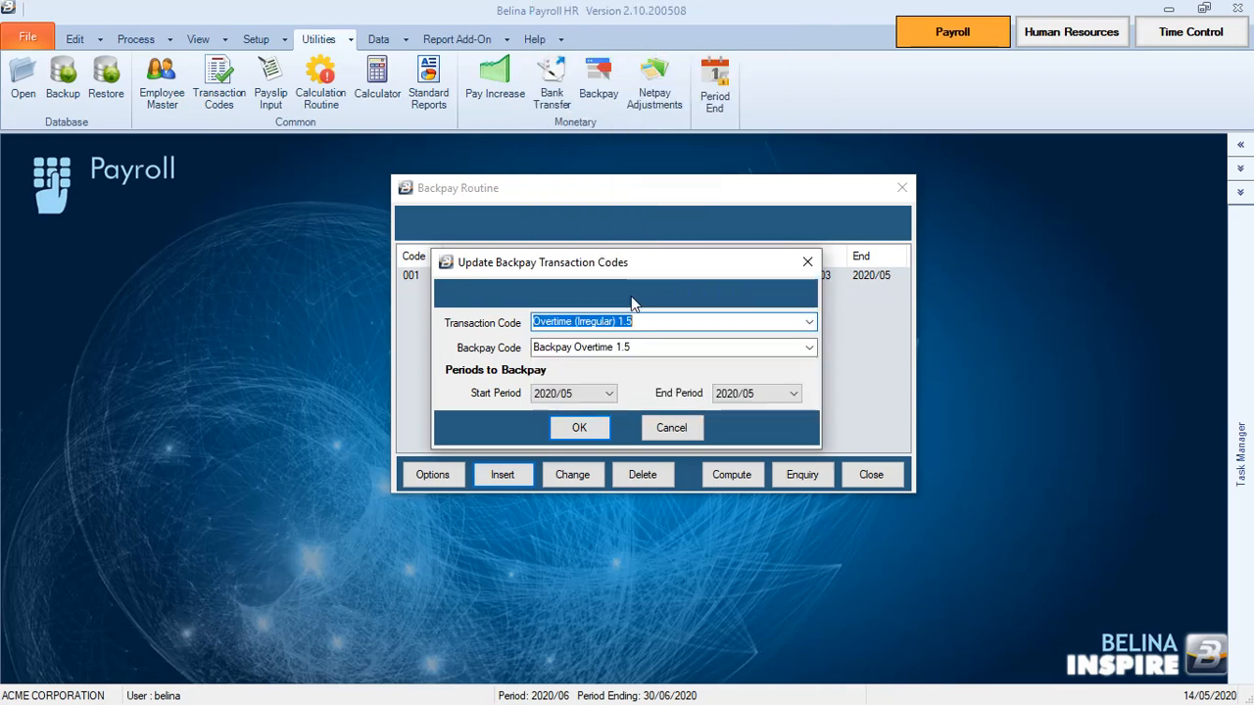
left_click(809, 351)
left_click(811, 355)
left_click(811, 355)
left_click(811, 355)
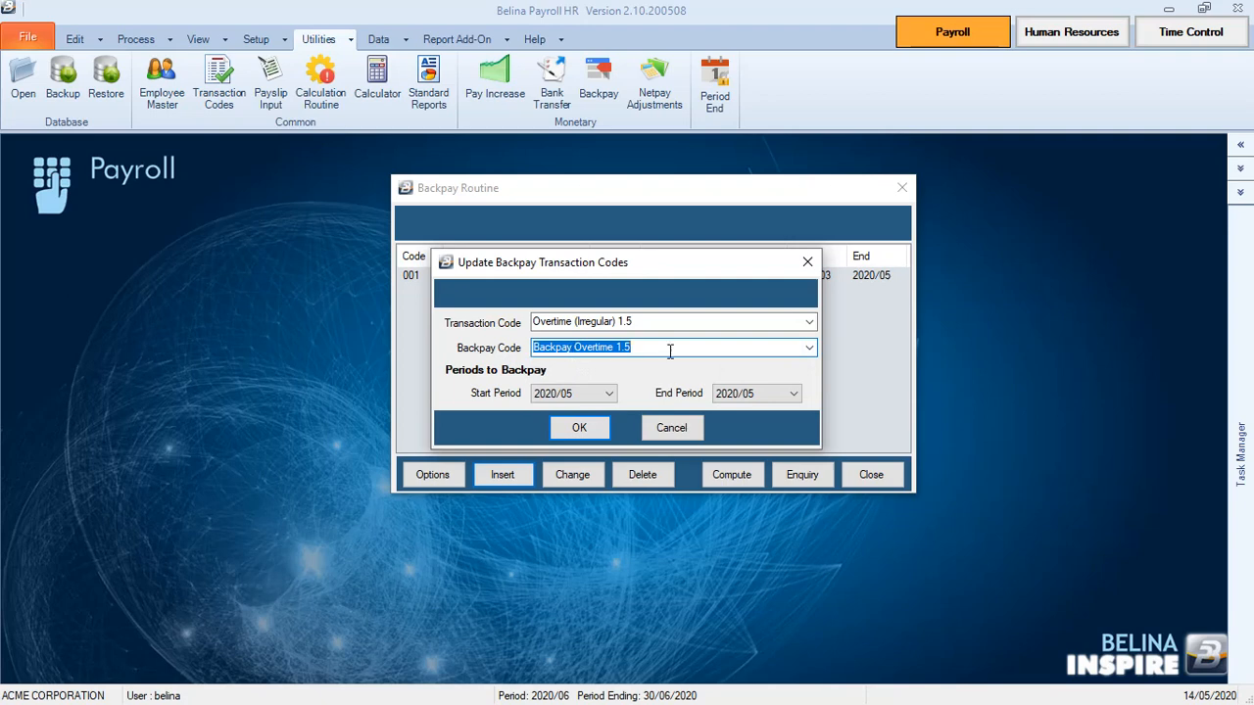
Choose 2020/05 as the start period of the Overtime (Irregular) 1.5 entry and save the entry.
left_click(609, 394)
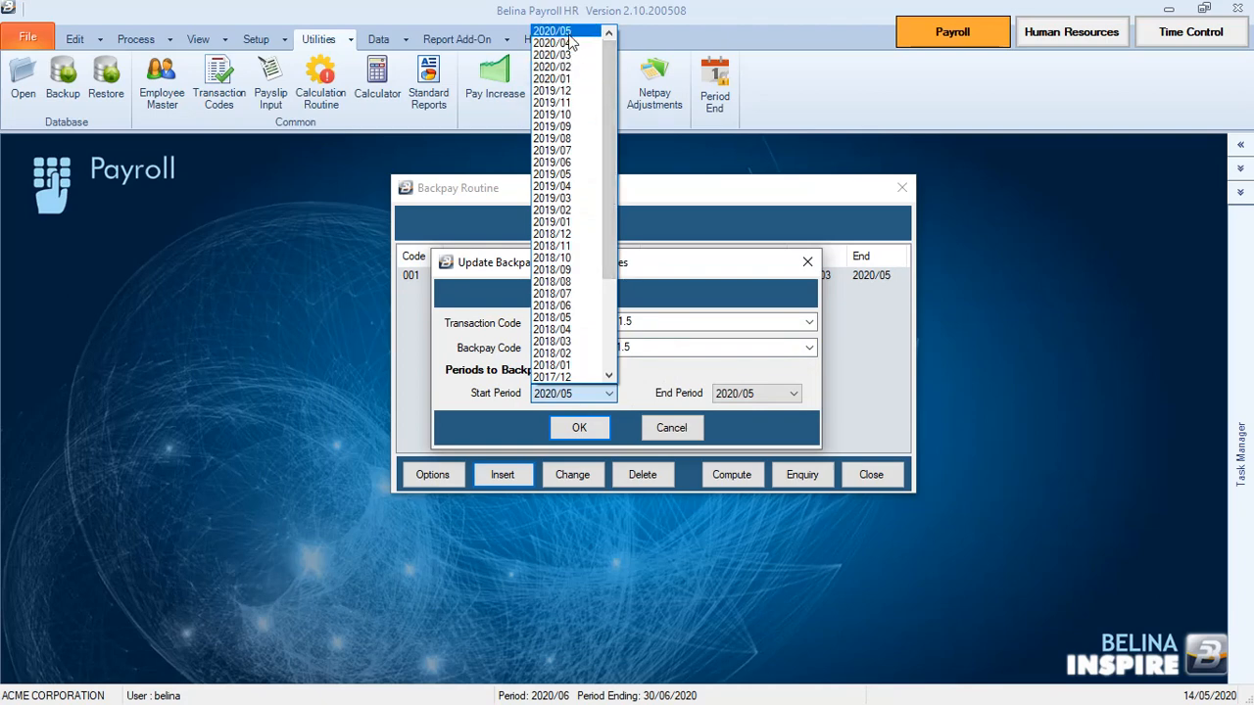
left_click(570, 37)
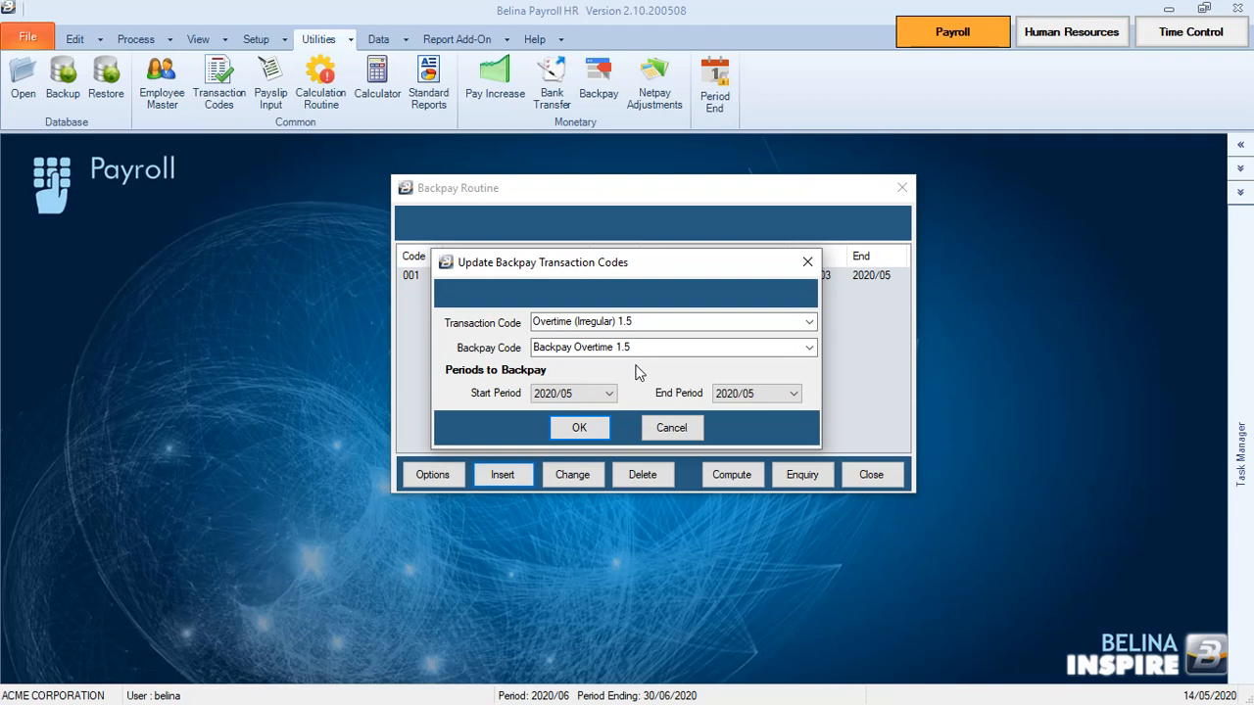
left_click(580, 428)
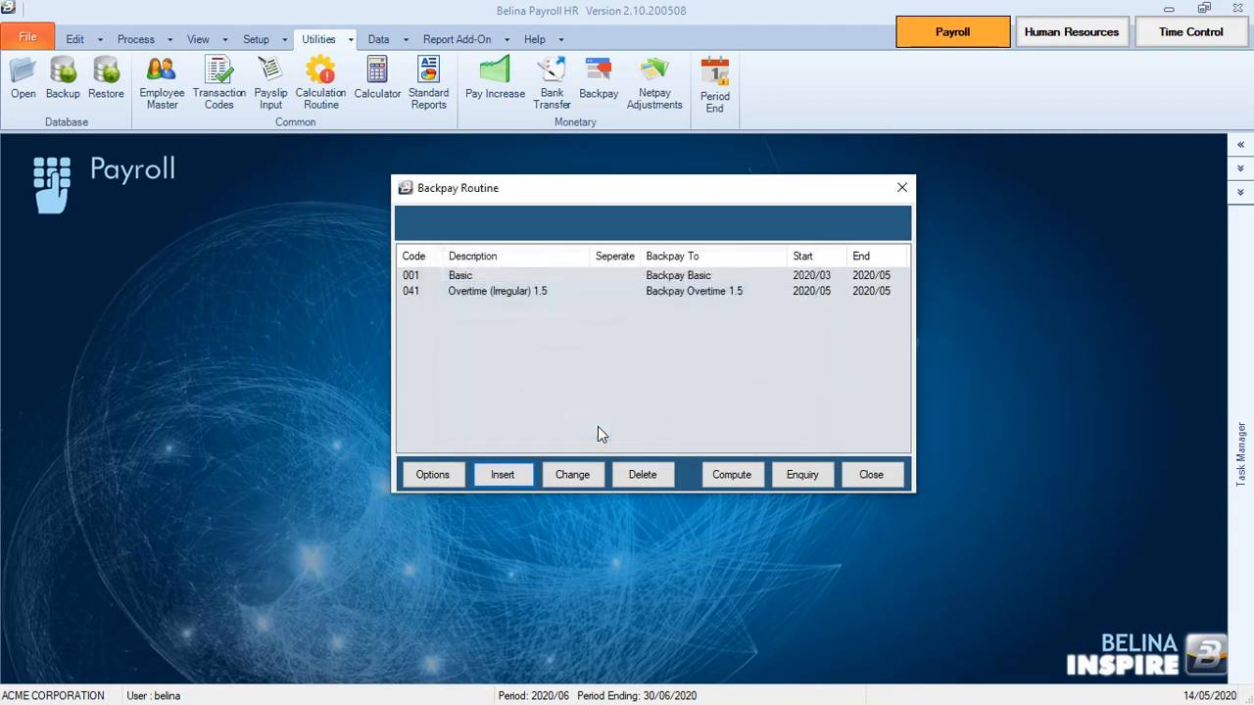
Insert a backpay routine entry pairing Overtime (Irregular) 2.0 with Backpay Overtime 2.0, keep 2020/05 as start period, and save it.
left_click(502, 474)
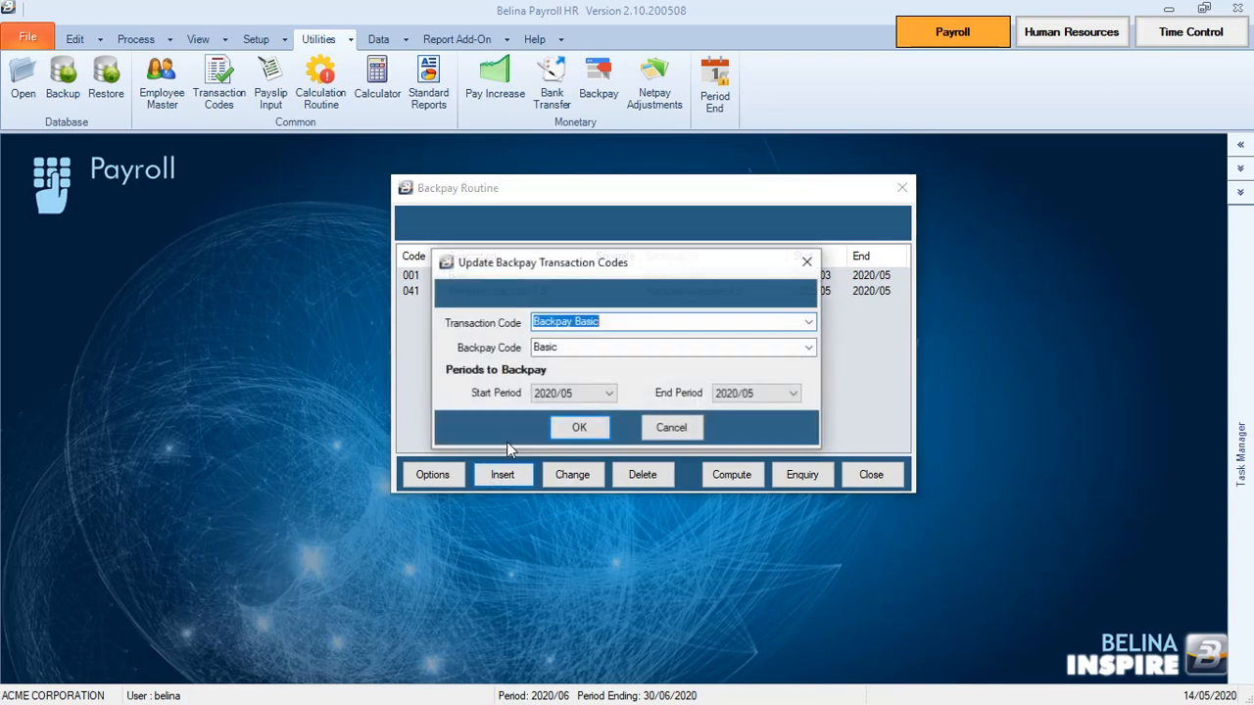
left_click(809, 321)
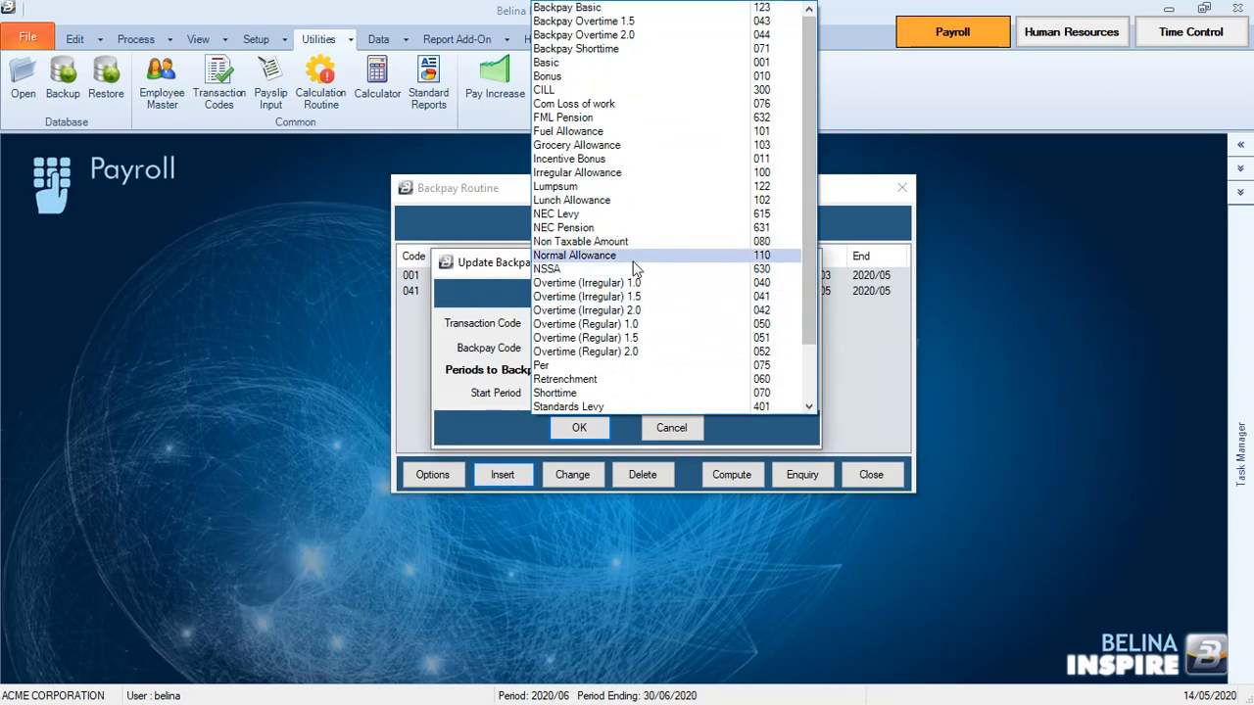
left_click(612, 310)
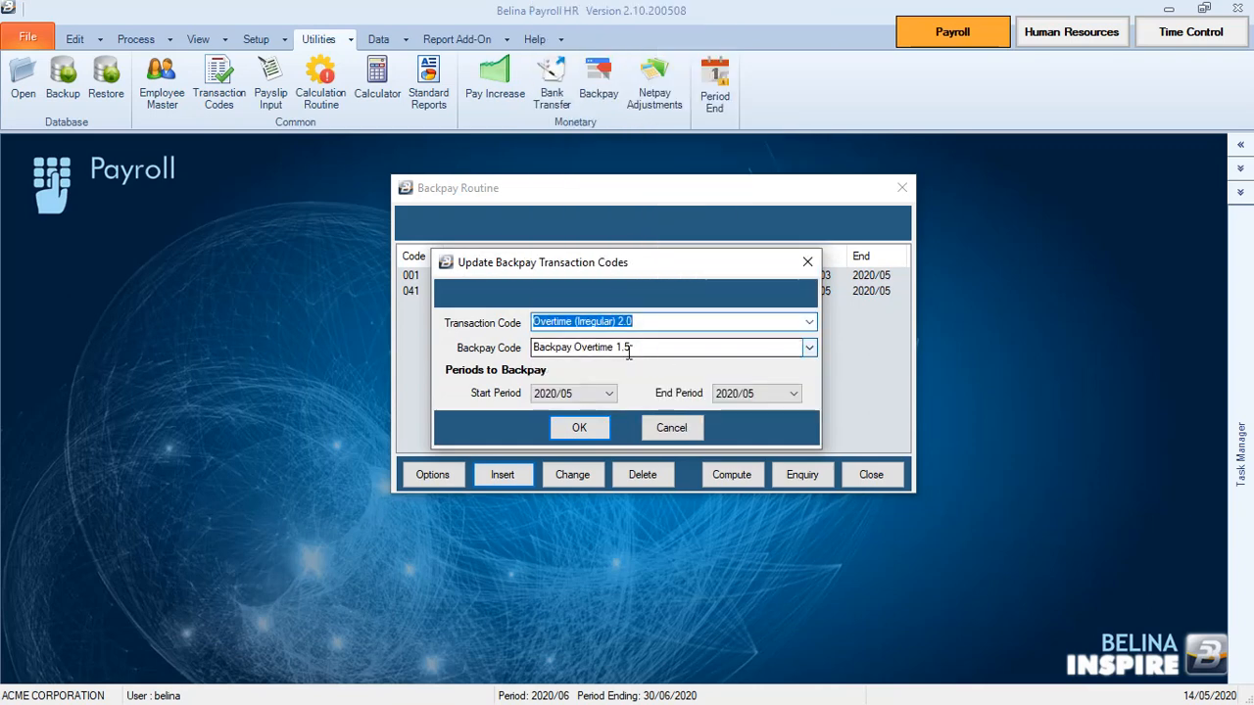
left_click(809, 350)
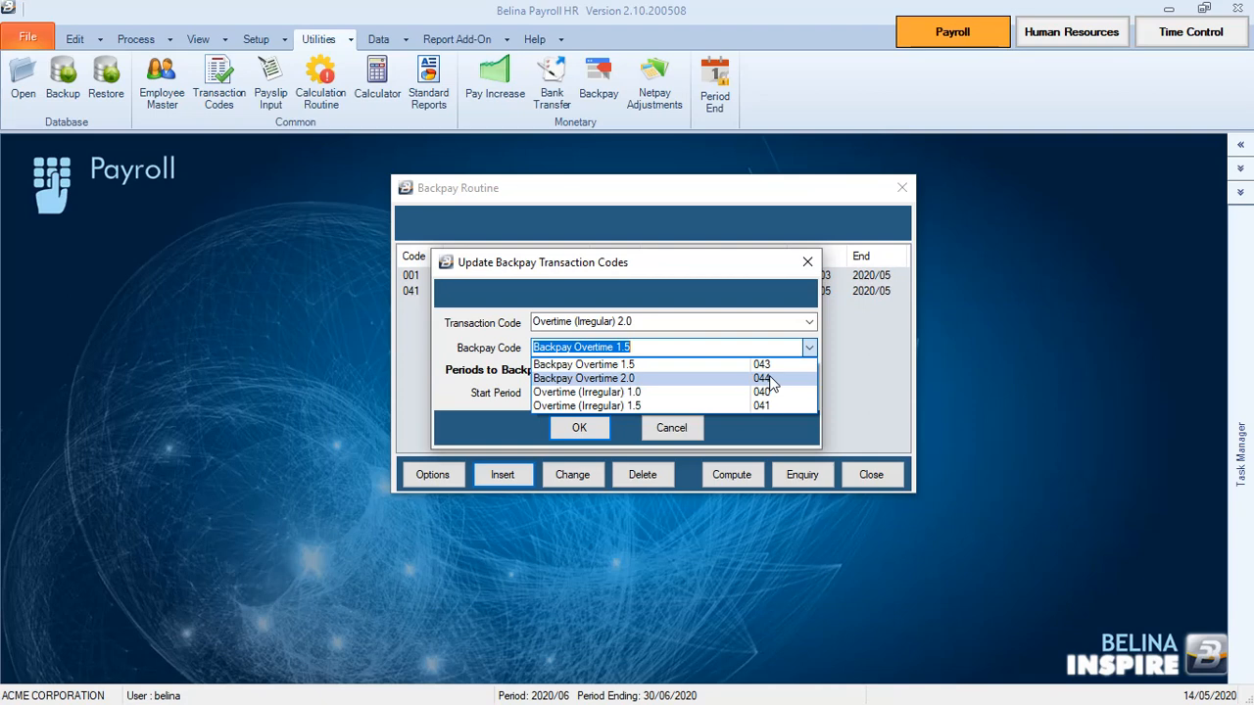
left_click(770, 379)
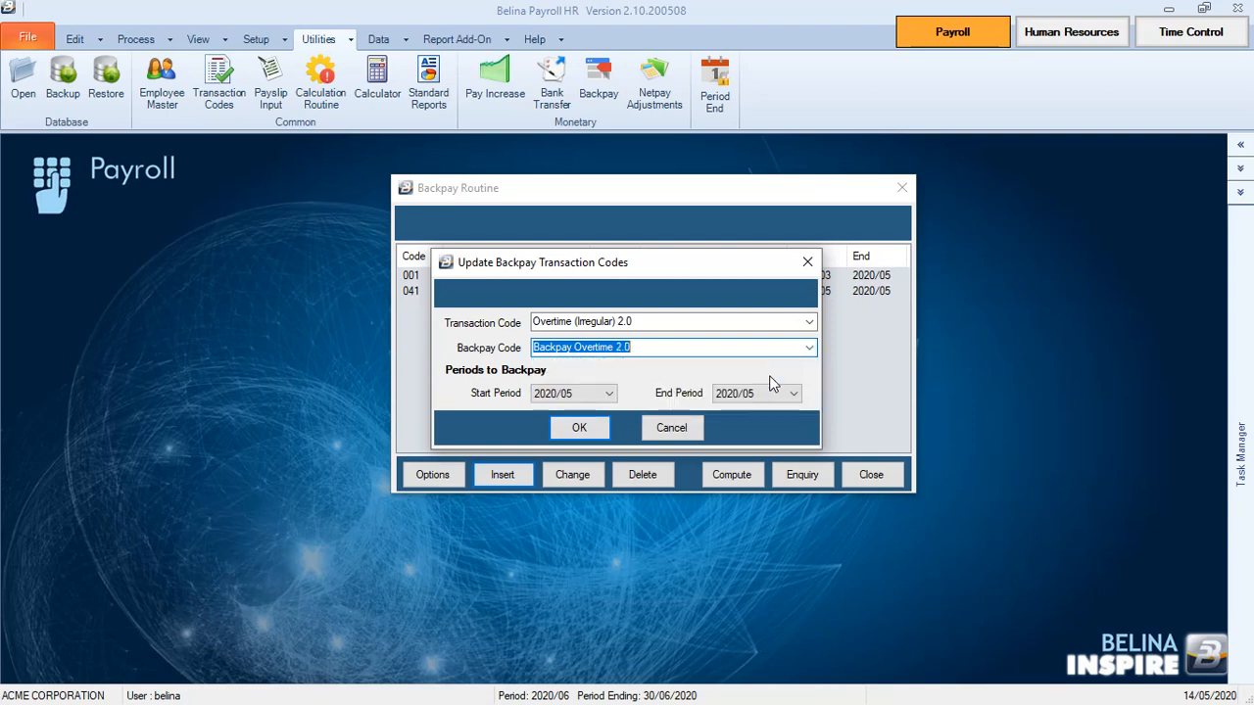
left_click(609, 394)
left_click(609, 394)
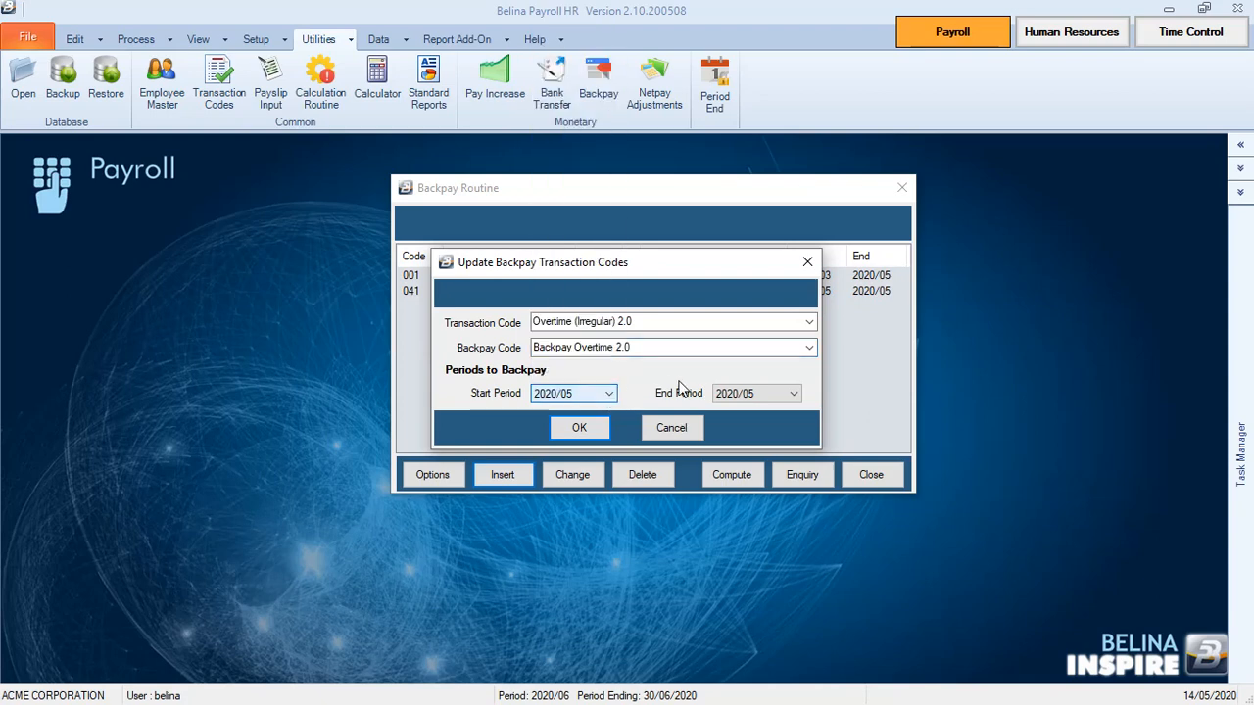
left_click(584, 434)
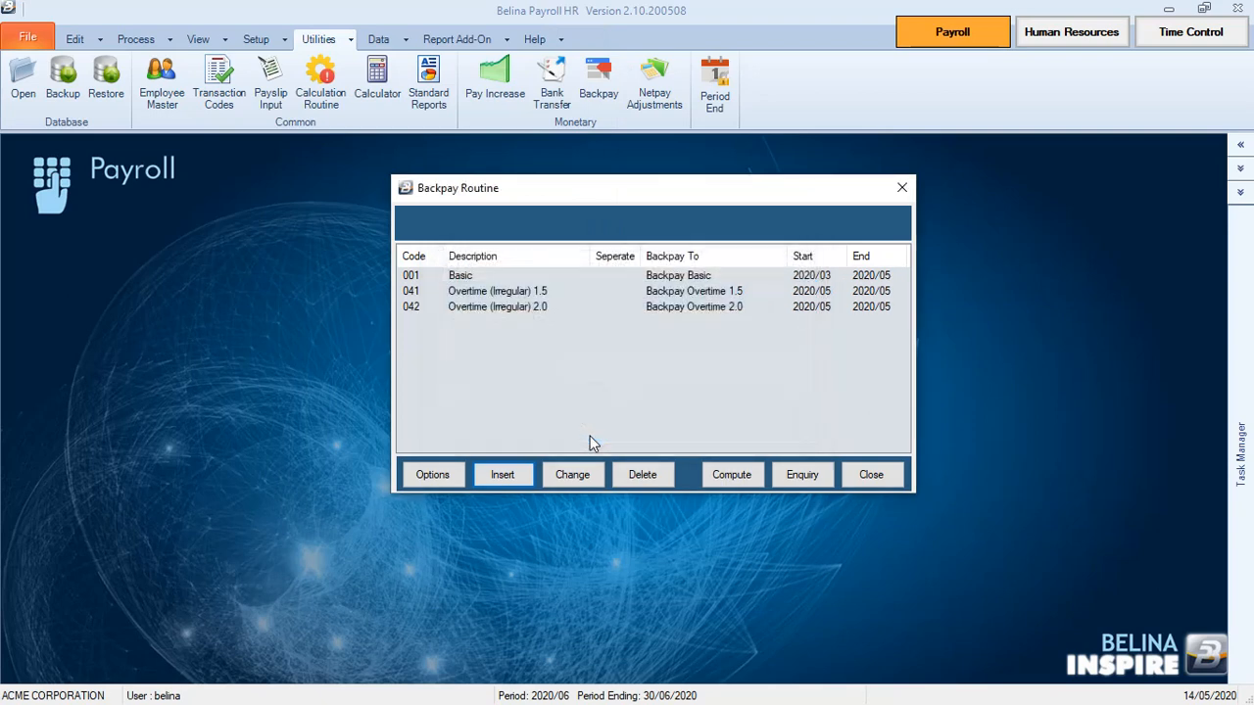
Insert a backpay routine entry pairing the Shorttime transaction code with the Backpay Shorttime code.
left_click(510, 477)
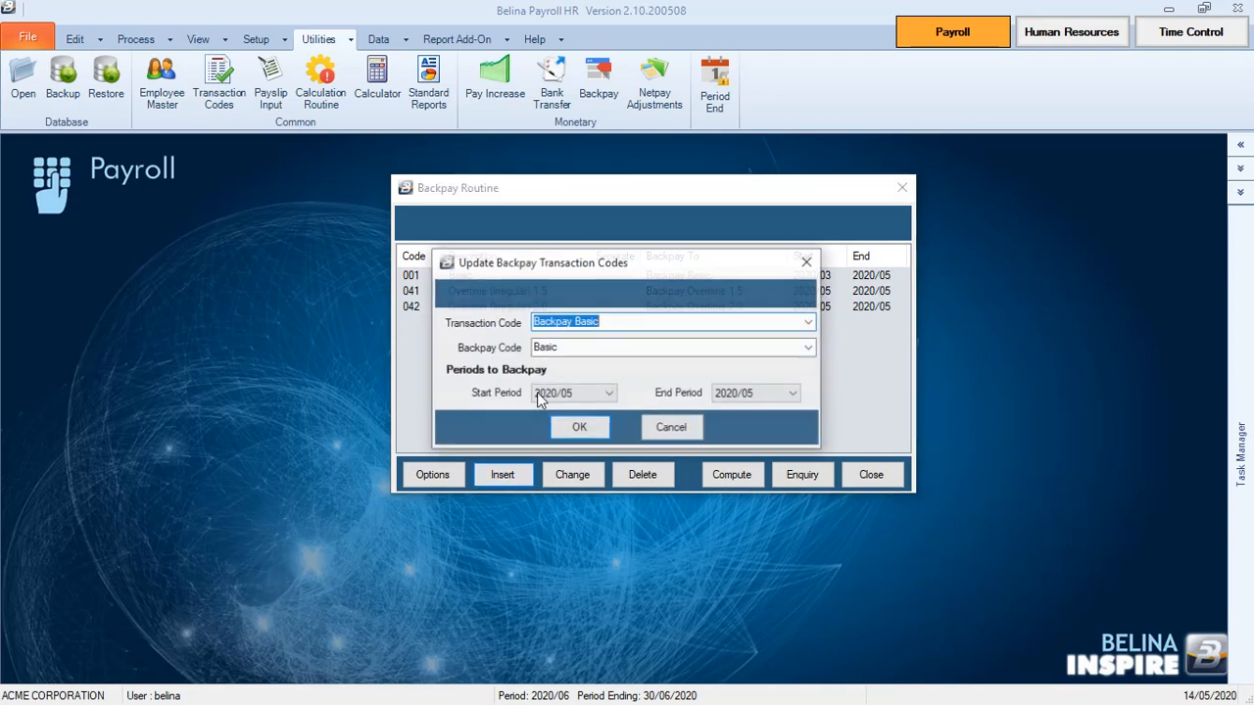
left_click(814, 326)
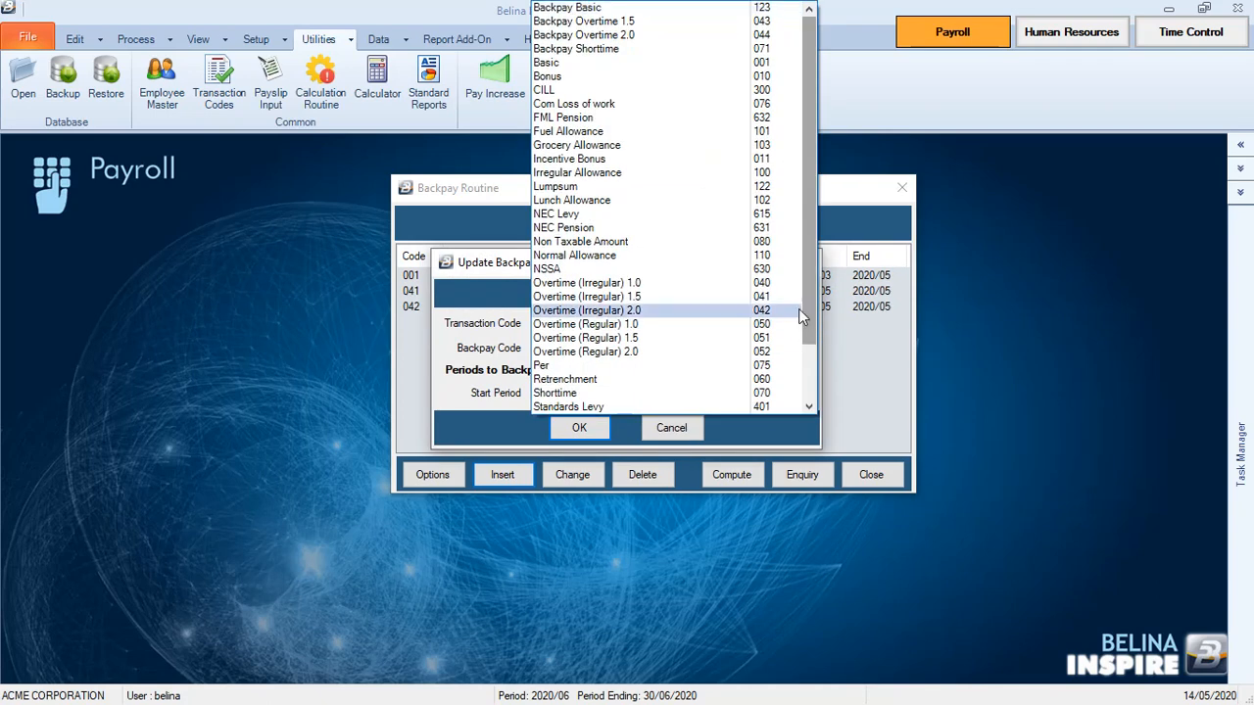
left_click(574, 395)
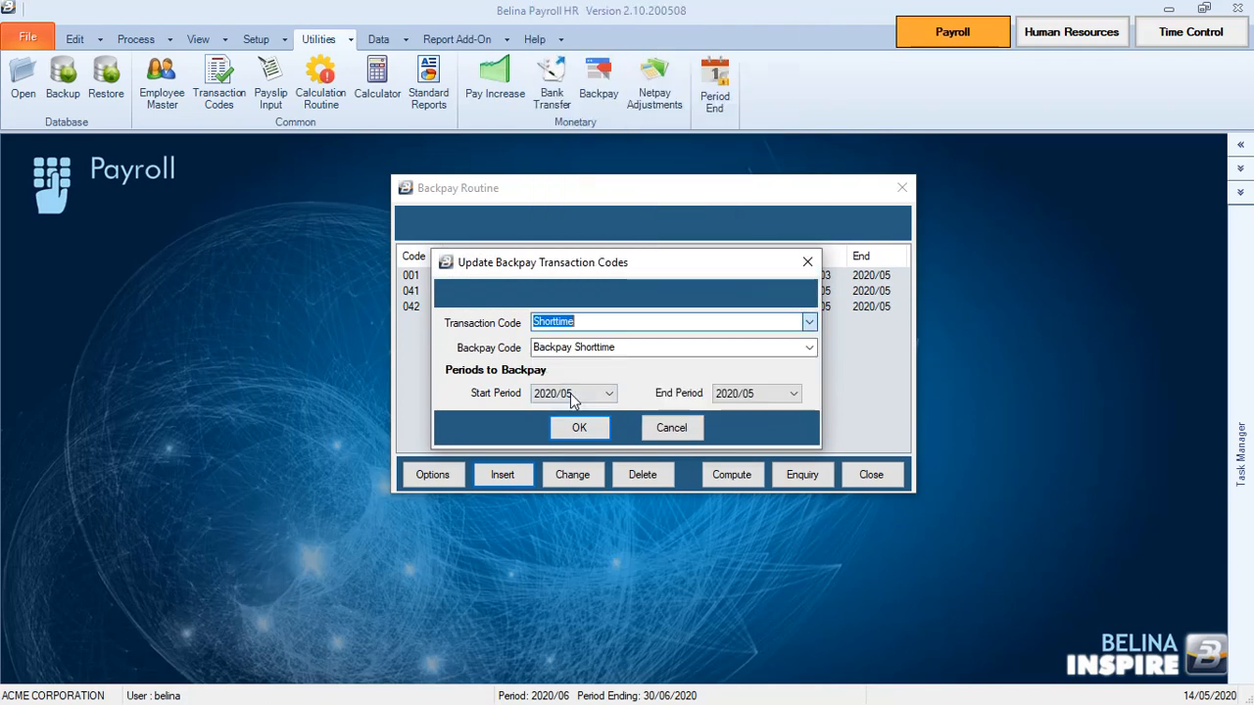
left_click(809, 350)
left_click(809, 350)
left_click(809, 350)
left_click(809, 350)
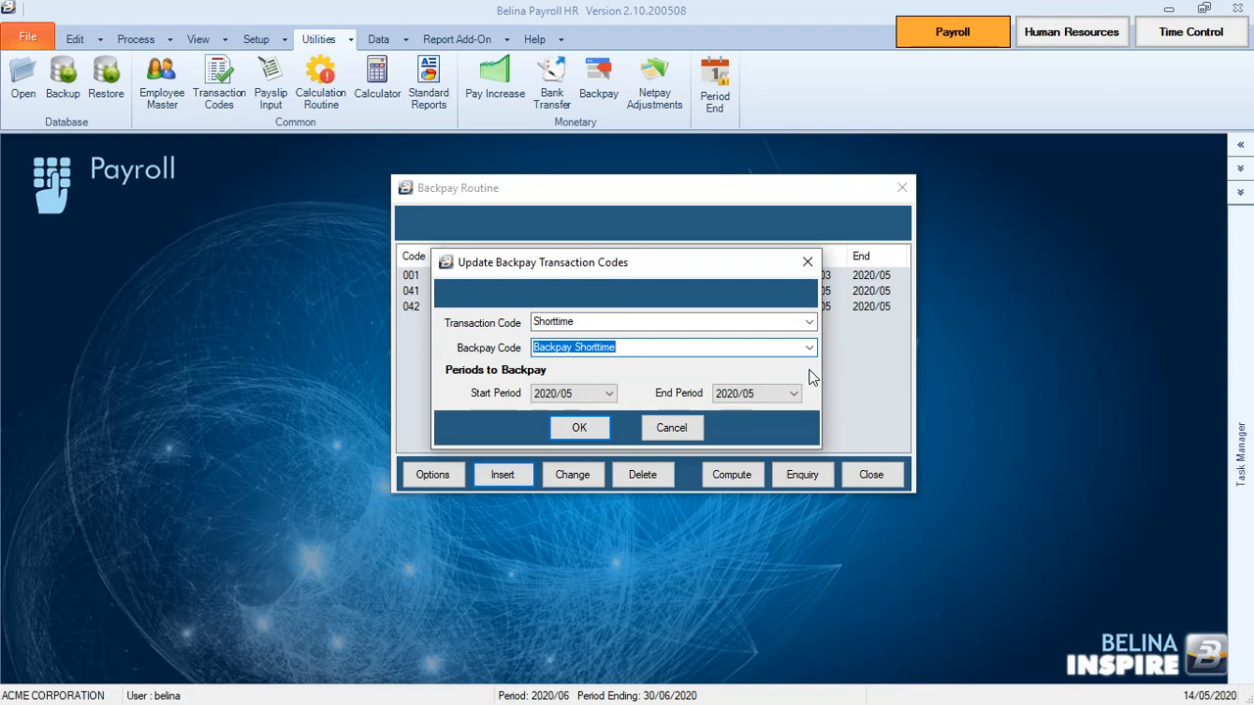
Set the Shorttime entry's start period to 2020/03 and save the entry.
left_click(609, 394)
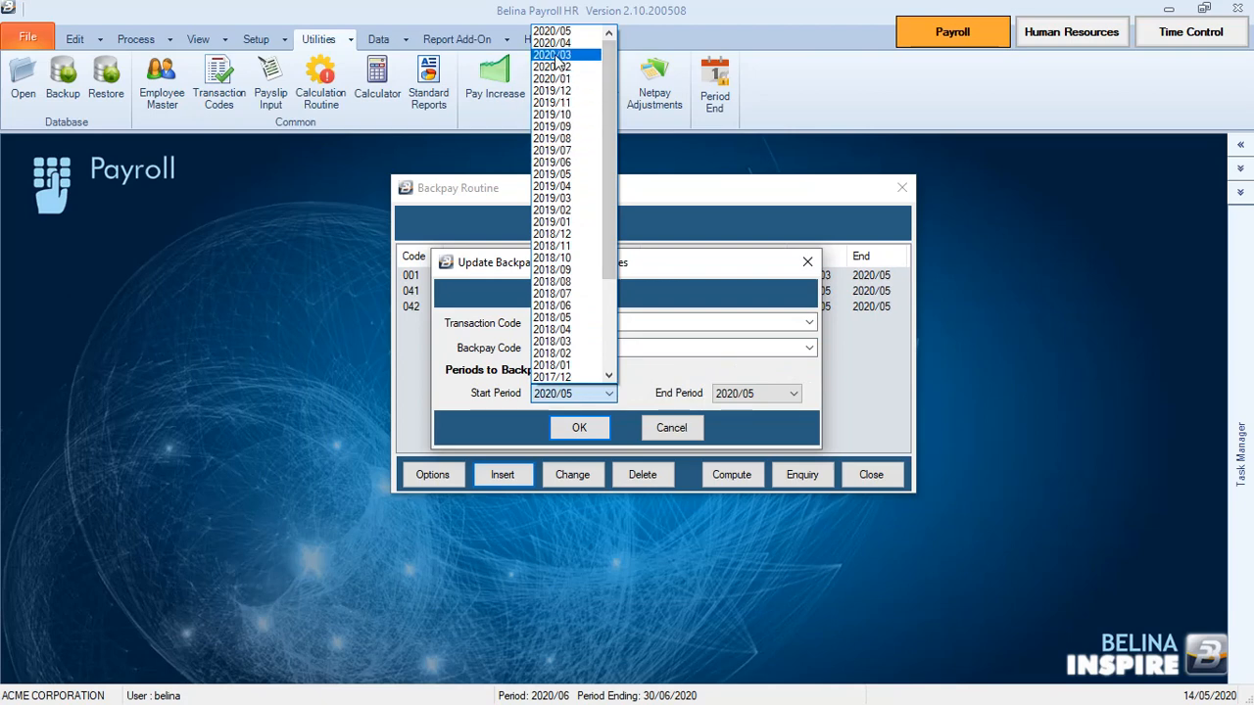
left_click(555, 56)
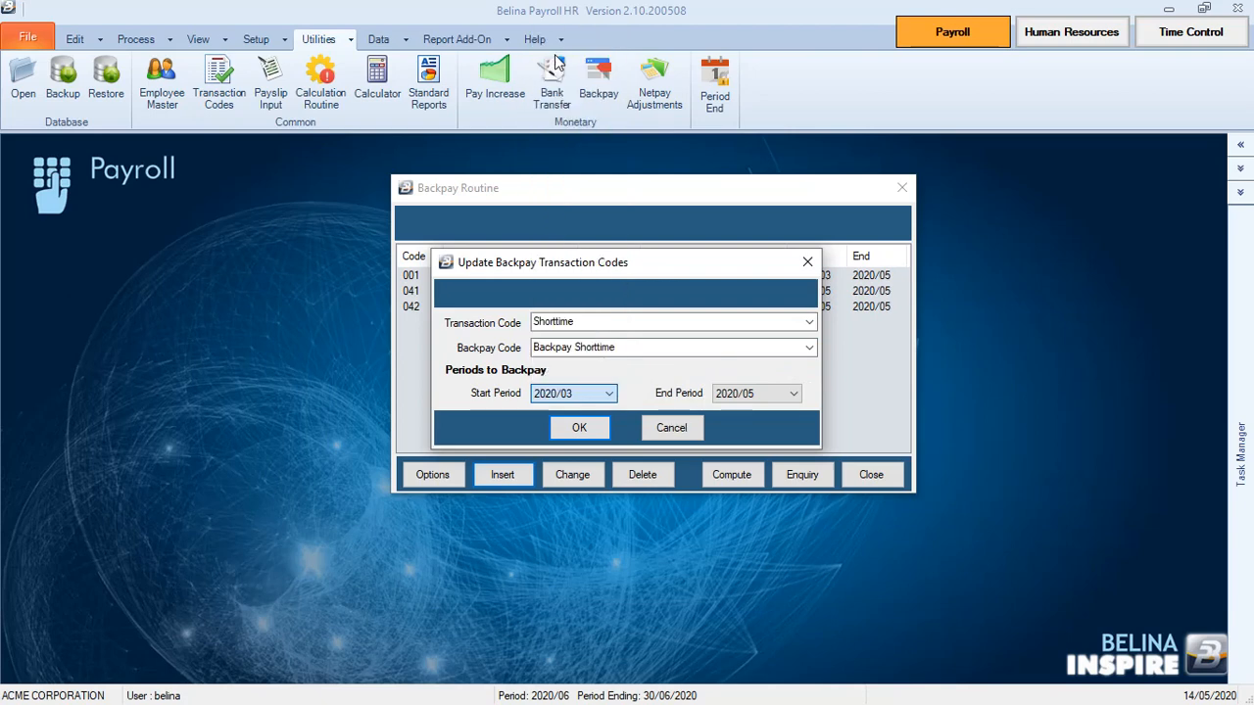
left_click(590, 432)
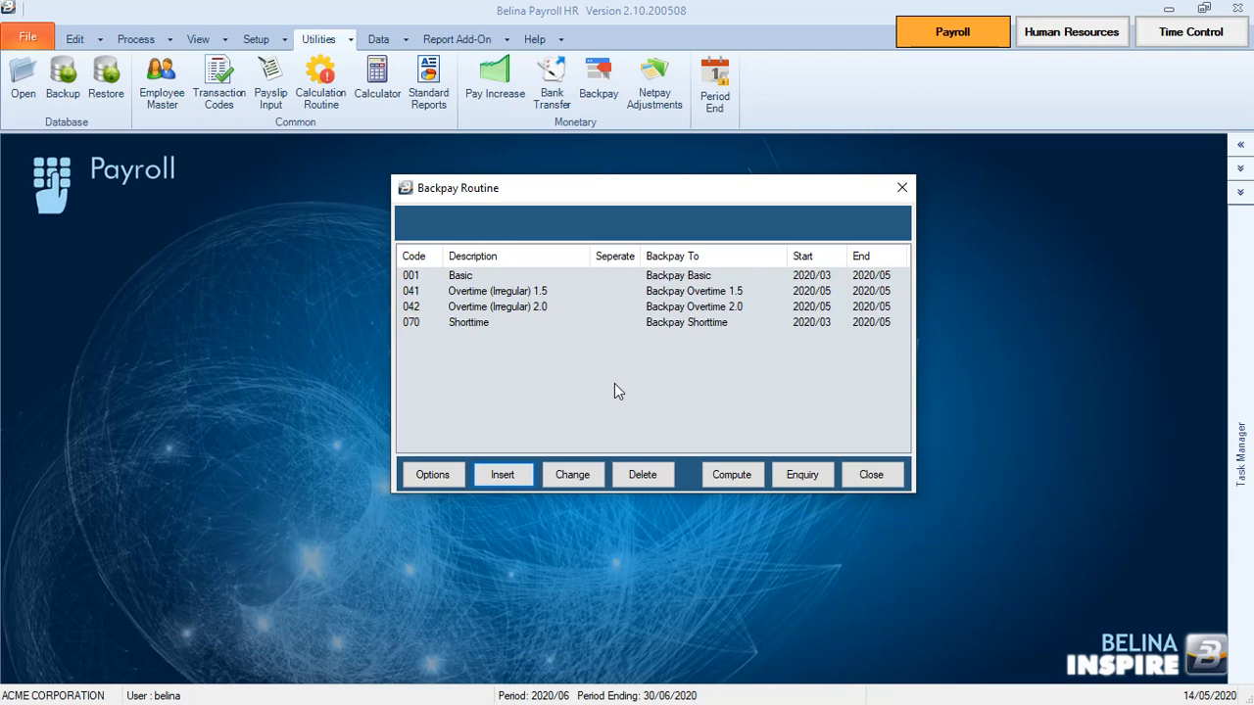
Try tagging individual employees in the backpay range selection, and cancel without applying the selection.
left_click(440, 476)
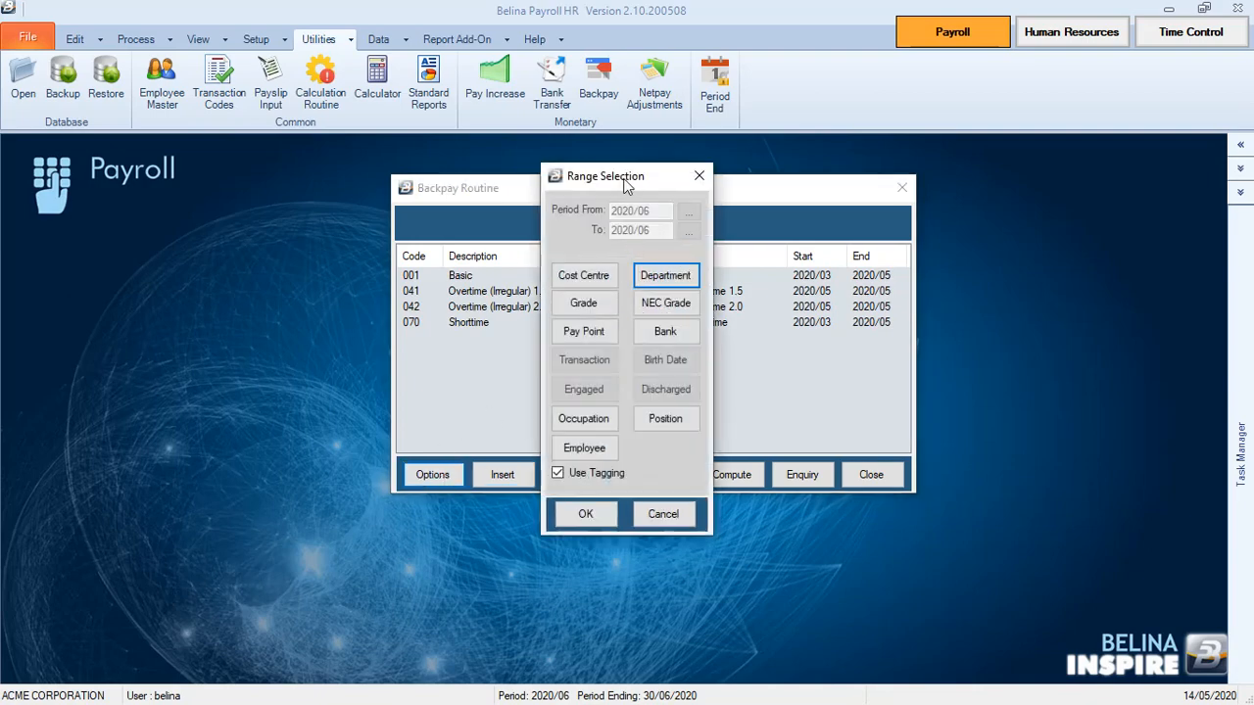
left_click_drag(628, 176, 631, 110)
left_click(588, 382)
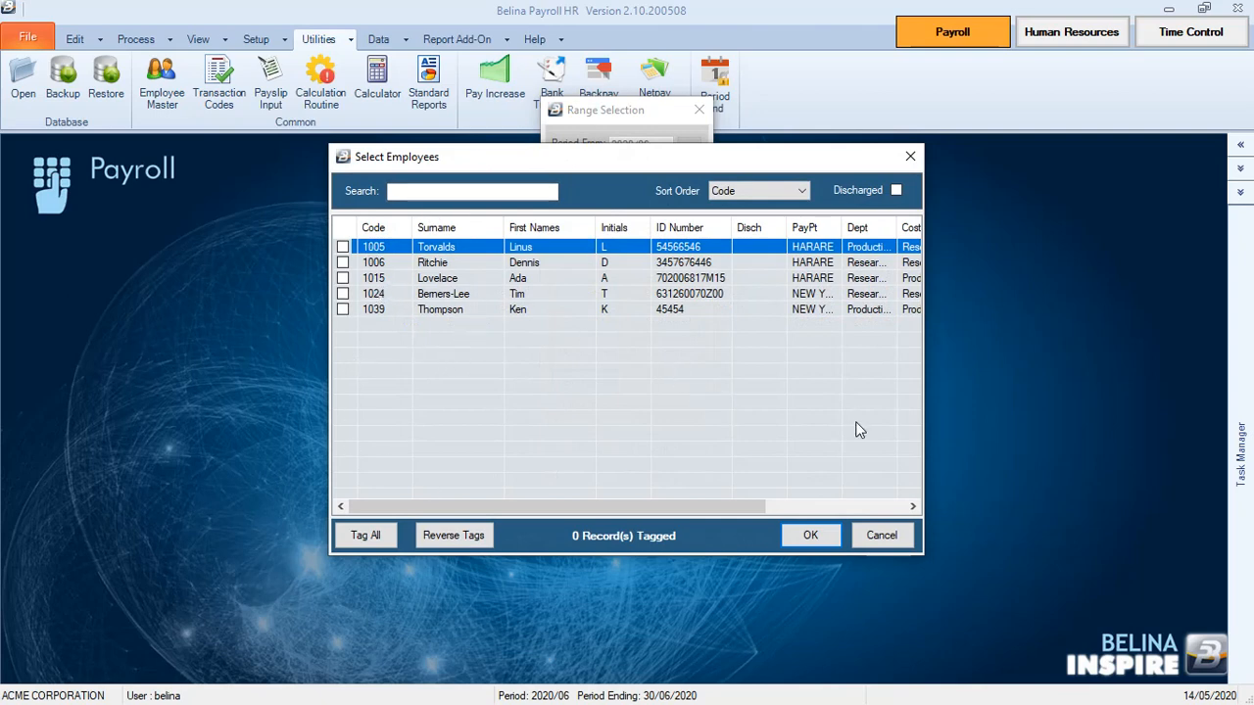
left_click_drag(686, 499, 614, 512)
left_click(343, 310)
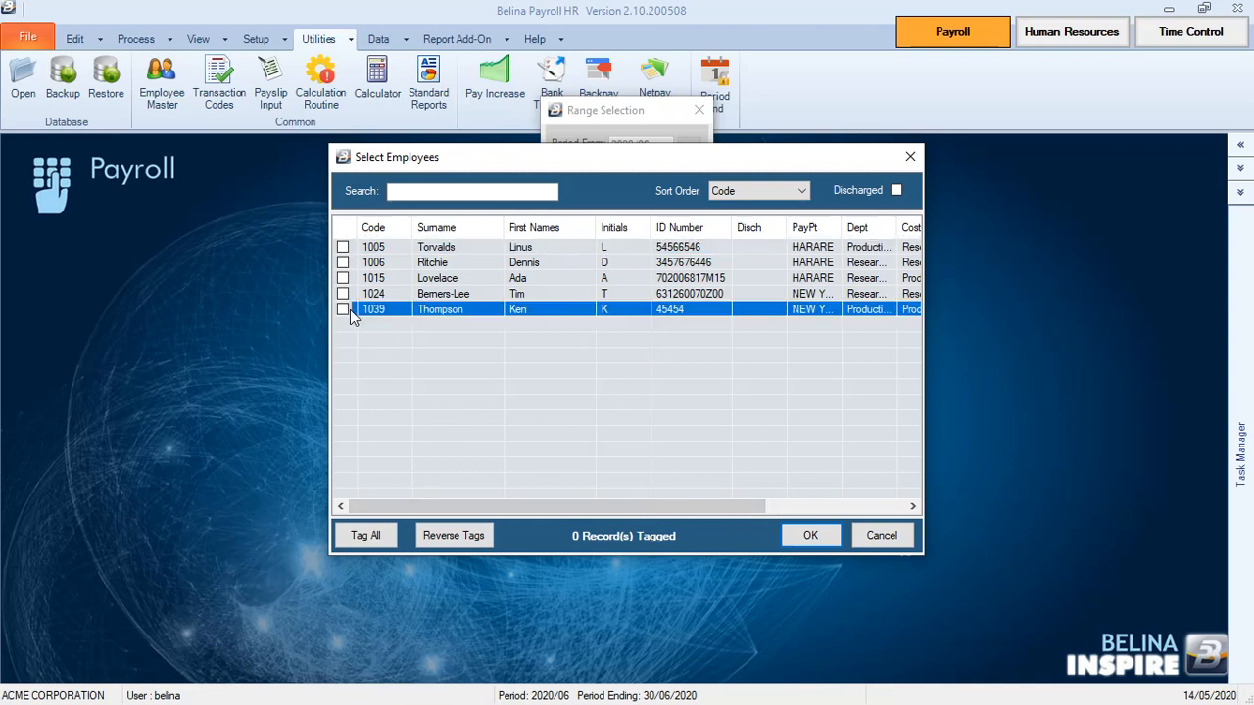
left_click(343, 310)
left_click(343, 294)
left_click(343, 247)
left_click(343, 263)
left_click(343, 278)
left_click(447, 535)
left_click(882, 539)
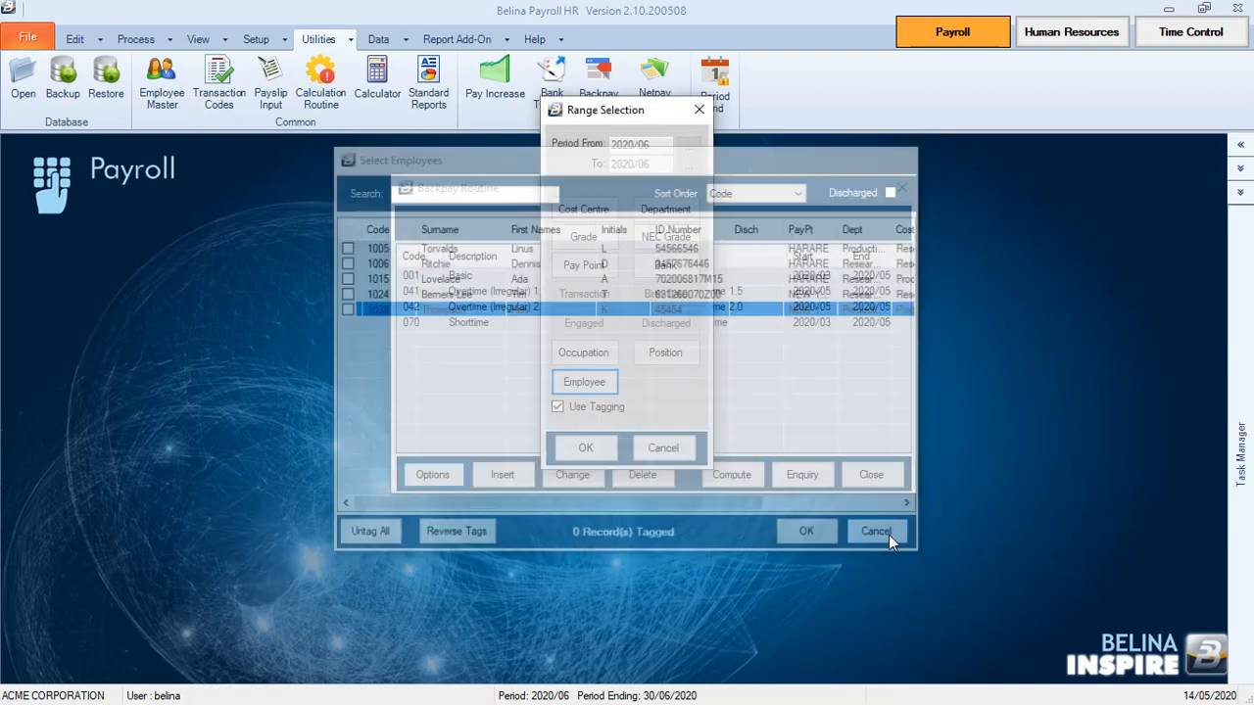
left_click(685, 447)
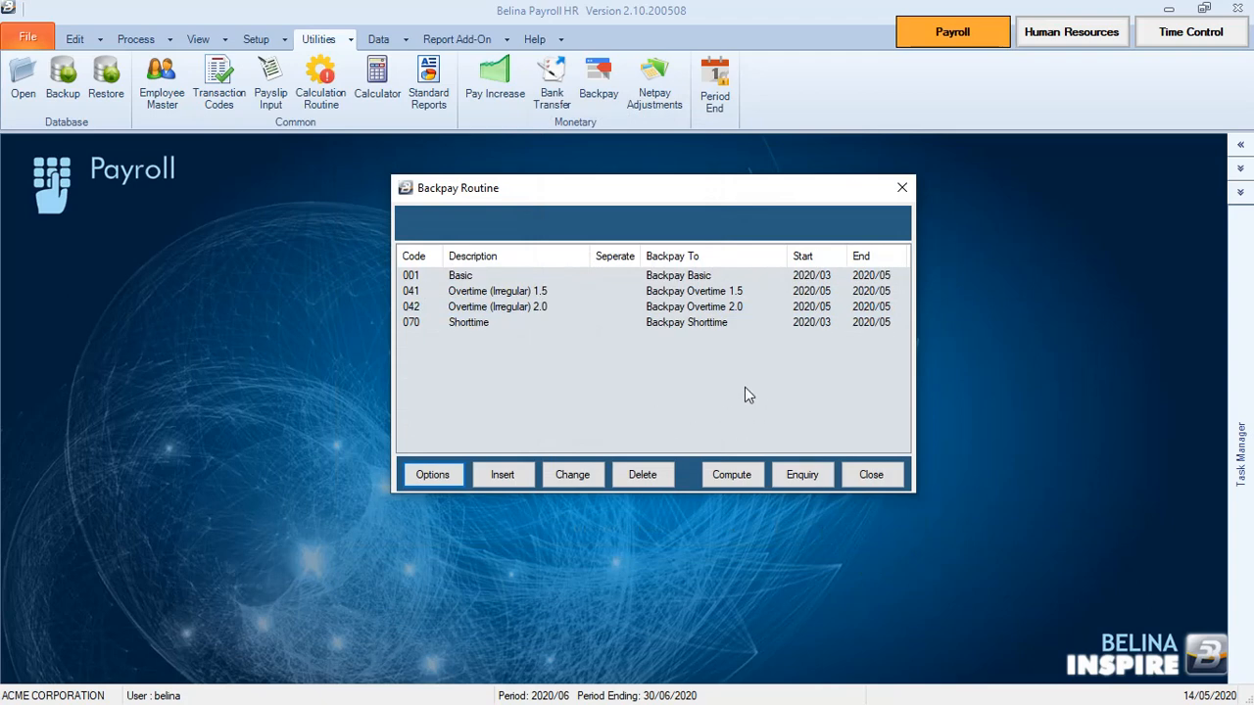
Compute the backpay for the configured routine entries and acknowledge the completion.
left_click(743, 478)
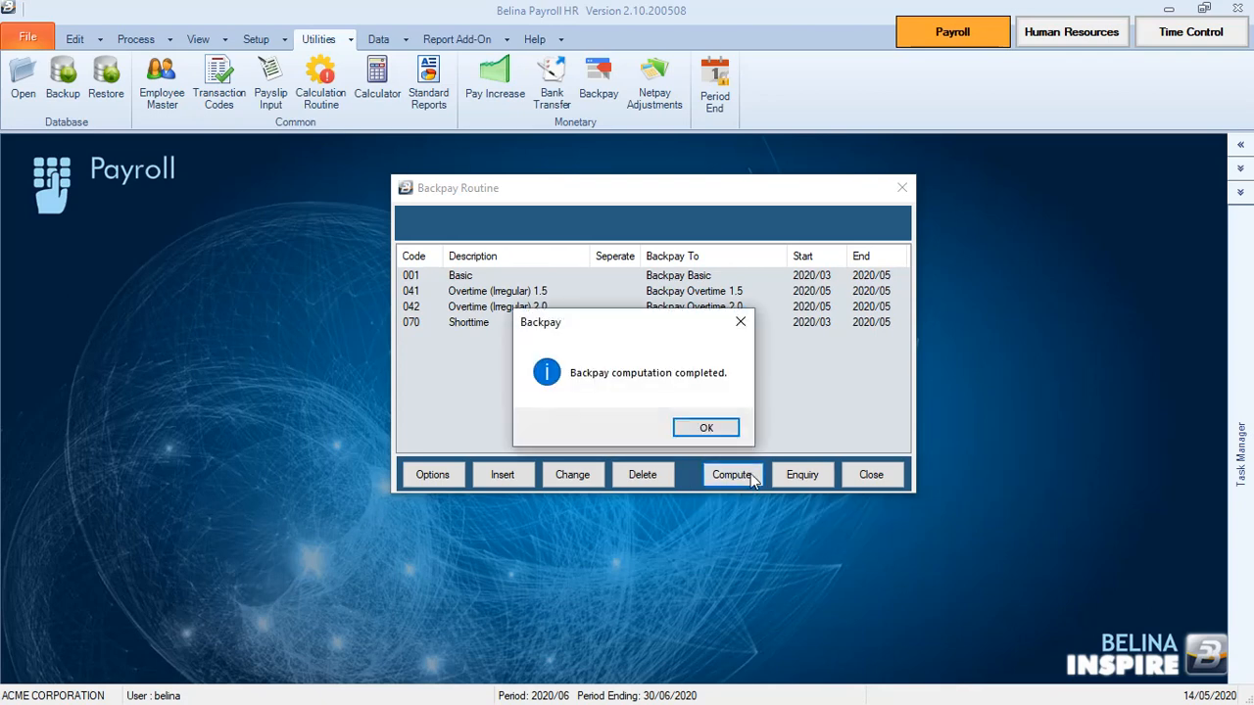
left_click(719, 427)
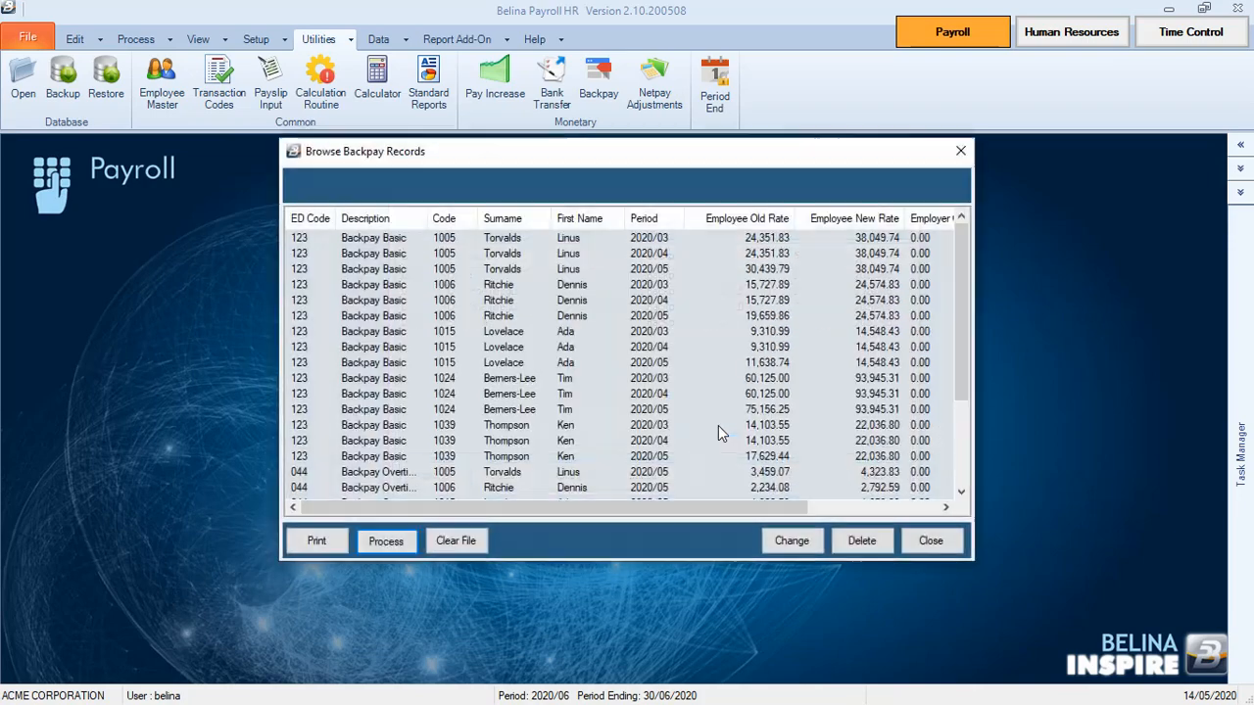
Examine the computed backpay records, comparing the employee and employer old and new rates for each code and period.
mouse_move(707, 507)
left_mouse_down()
mouse_move(832, 511)
mouse_move(706, 528)
left_mouse_up()
left_click_drag(964, 326, 960, 449)
left_click_drag(731, 507, 883, 509)
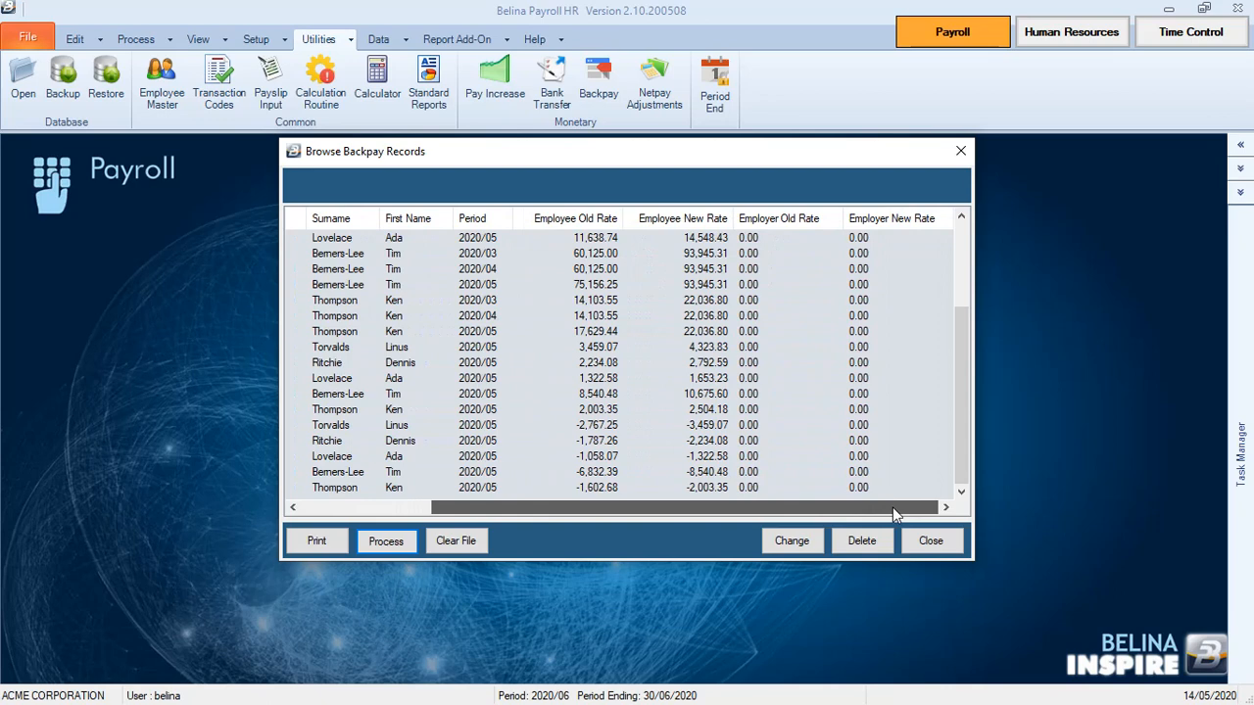
left_click_drag(956, 391, 959, 300)
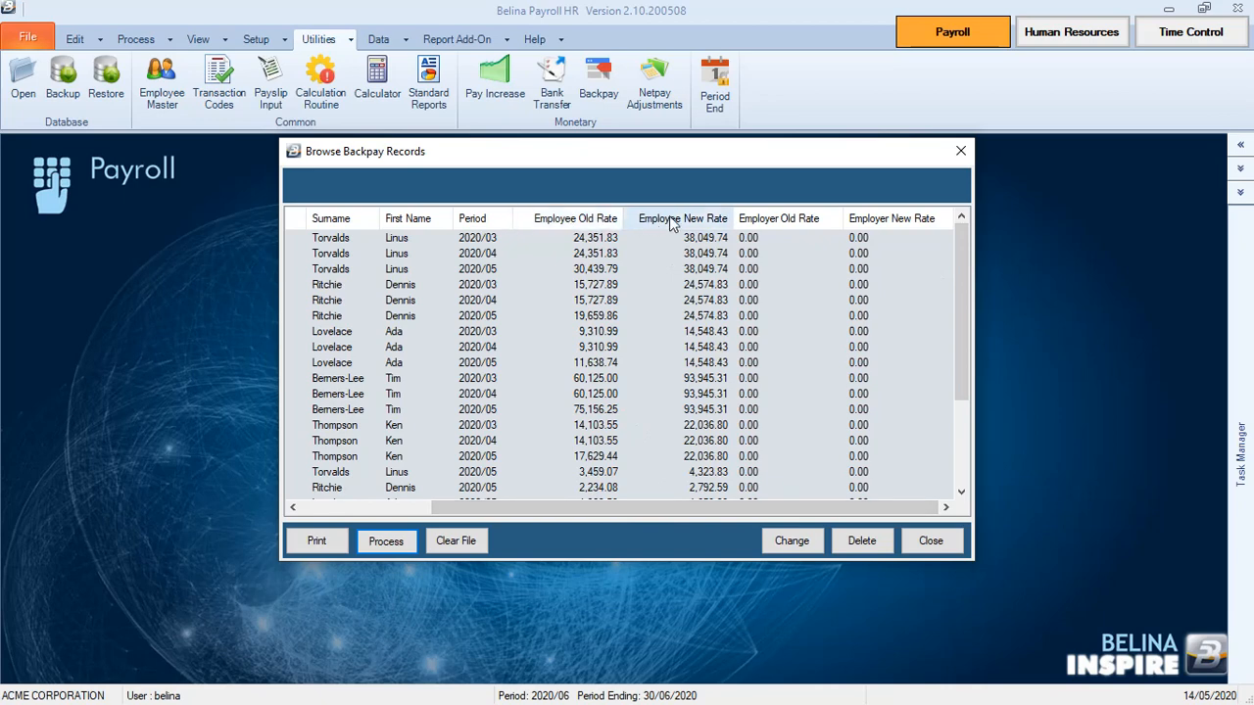
left_click_drag(966, 354, 925, 509)
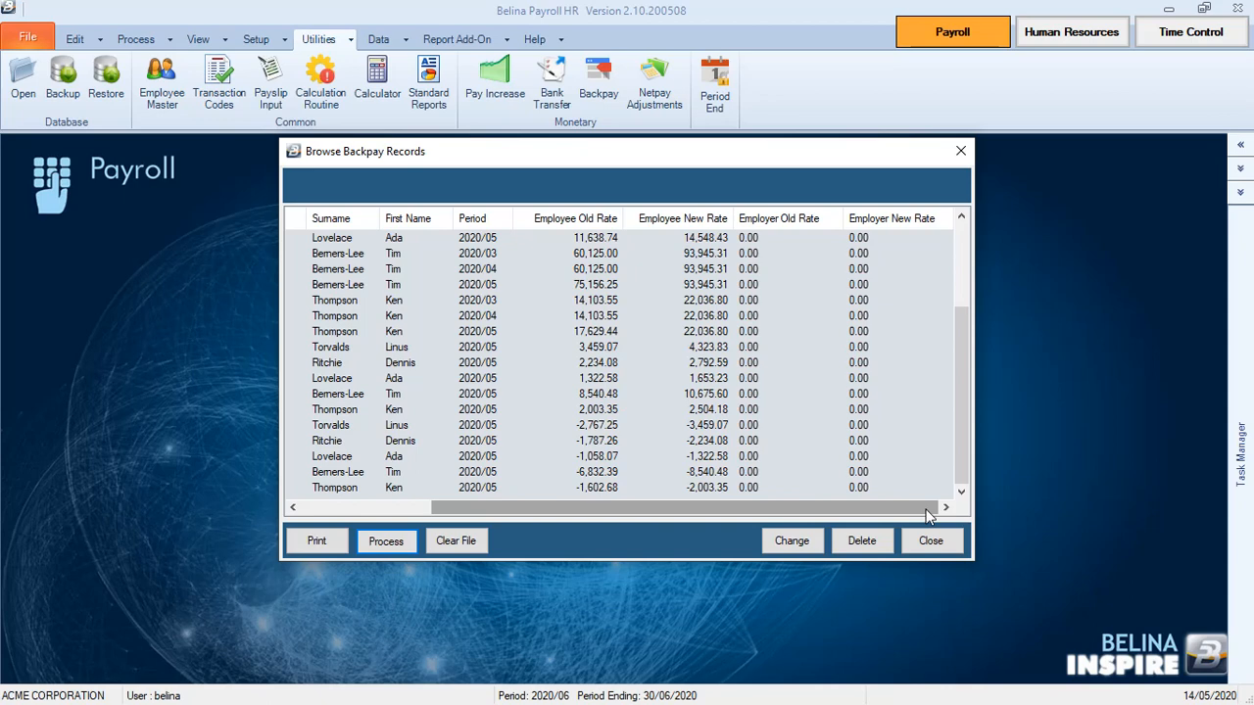
left_click_drag(907, 509, 864, 501)
mouse_move(960, 443)
left_mouse_down()
mouse_move(960, 382)
mouse_move(961, 441)
left_mouse_up()
left_click_drag(878, 509, 696, 508)
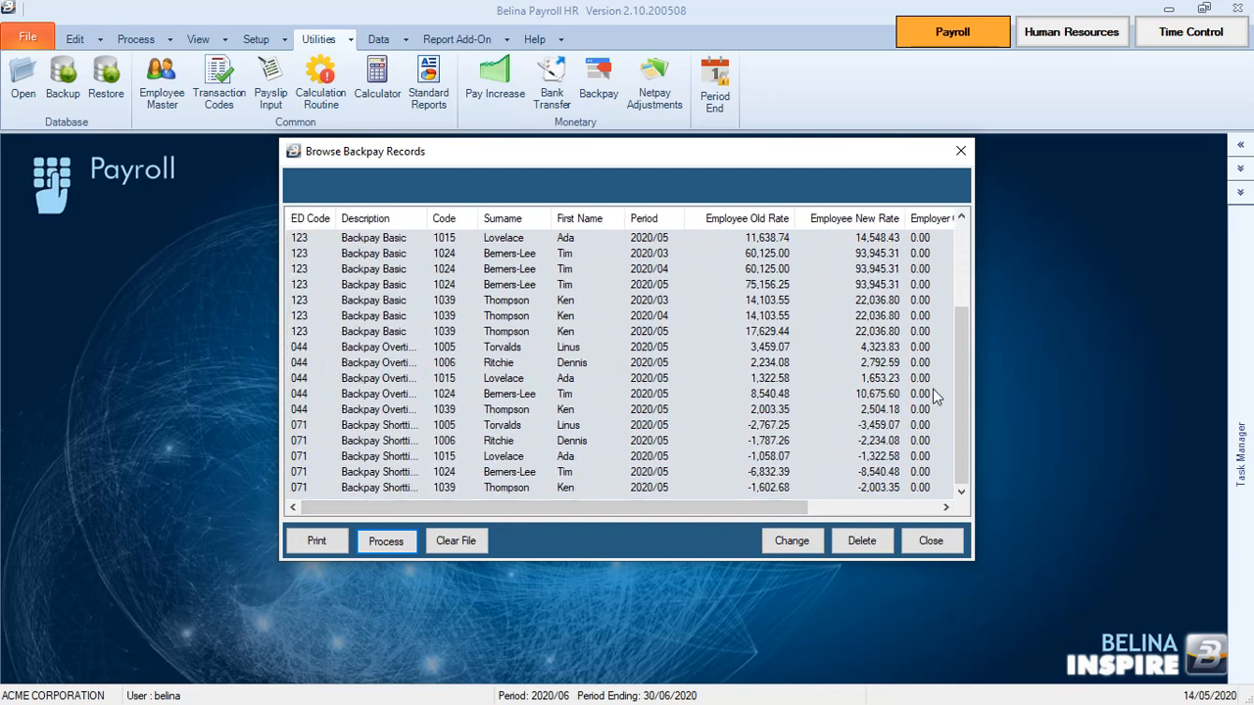
left_click_drag(960, 376, 965, 432)
Open the first Backpay Overtime 2.0 record to check its employee and employer amounts, and cancel without editing.
left_click(769, 351)
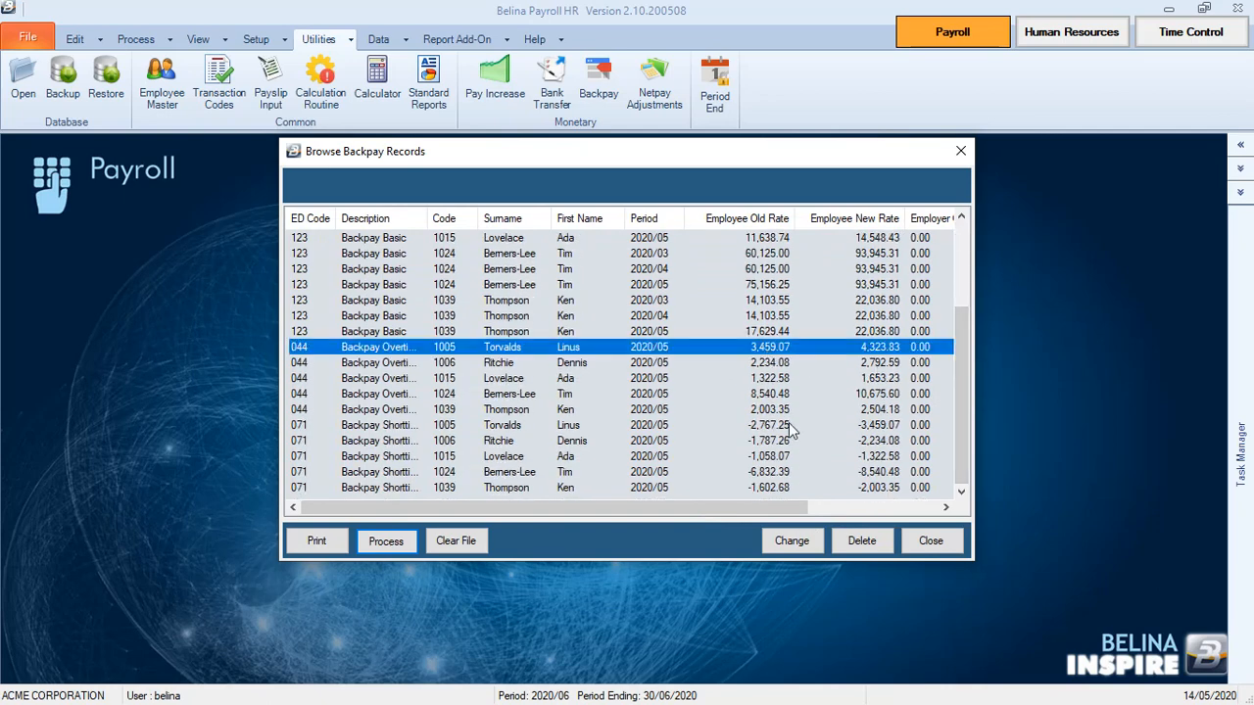
left_click(806, 540)
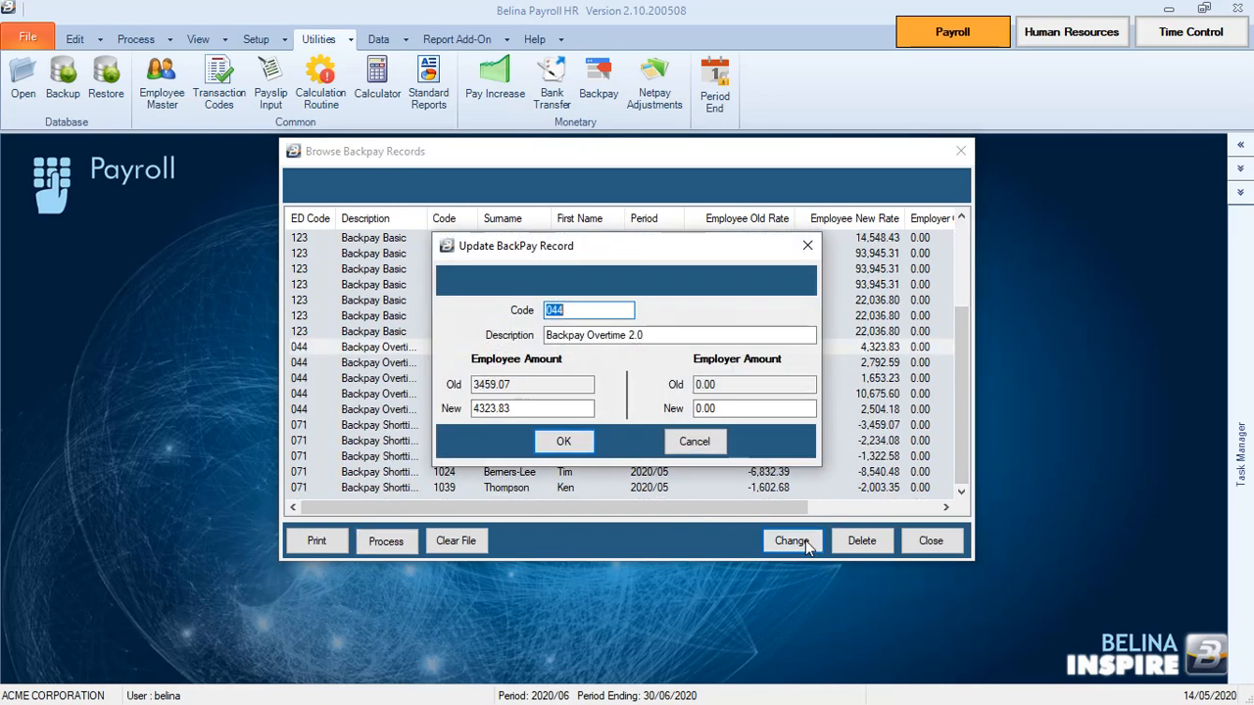
left_click(535, 405)
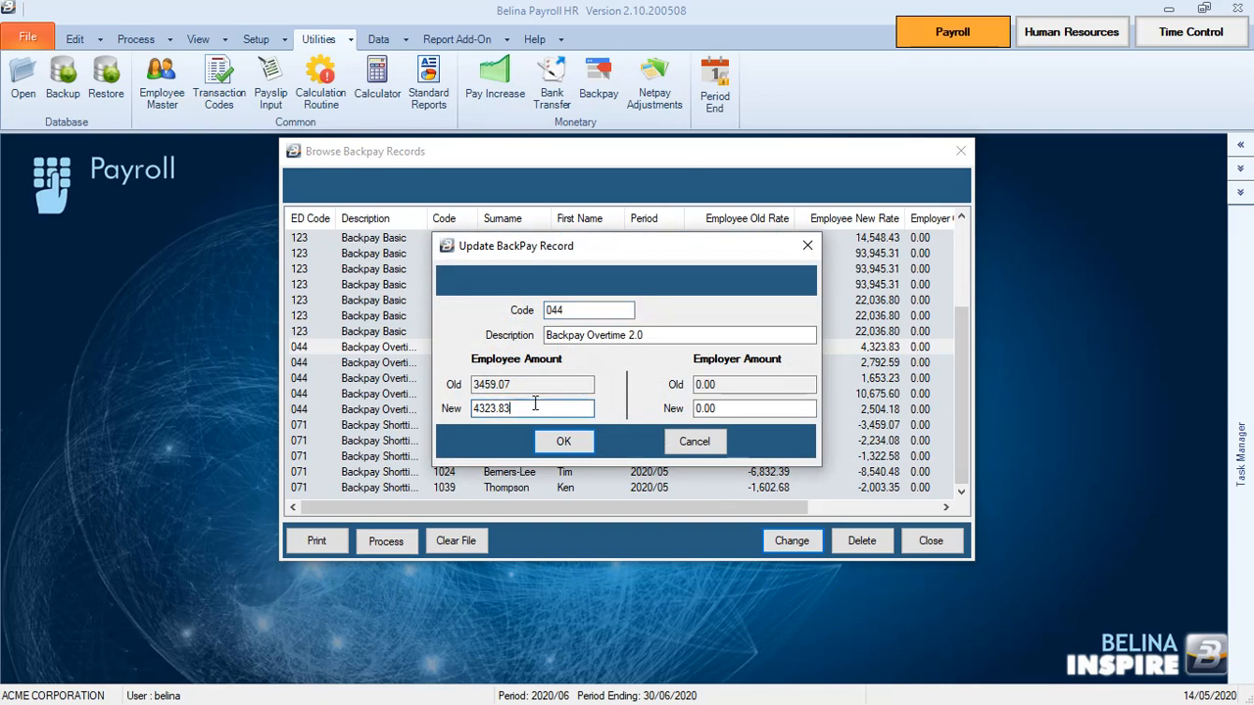
left_click(718, 449)
left_click_drag(964, 380, 974, 472)
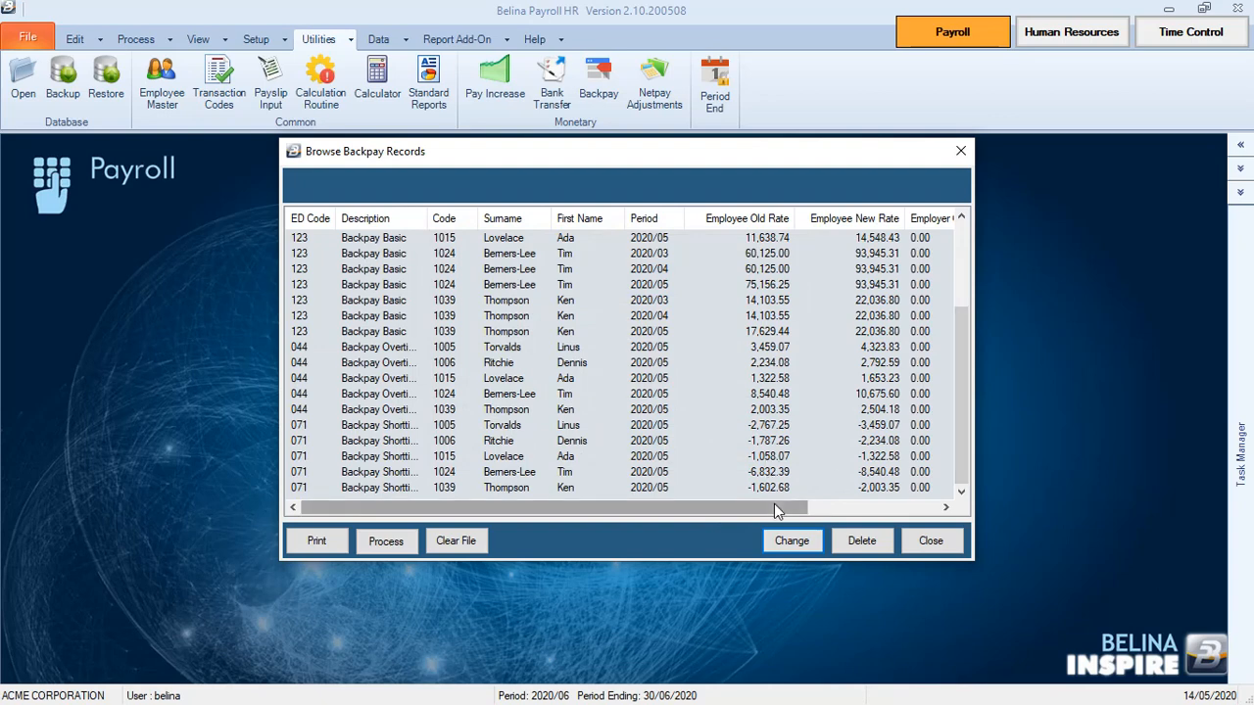
Start deleting the first Backpay Shorttime record and decline the deletion.
left_click(584, 422)
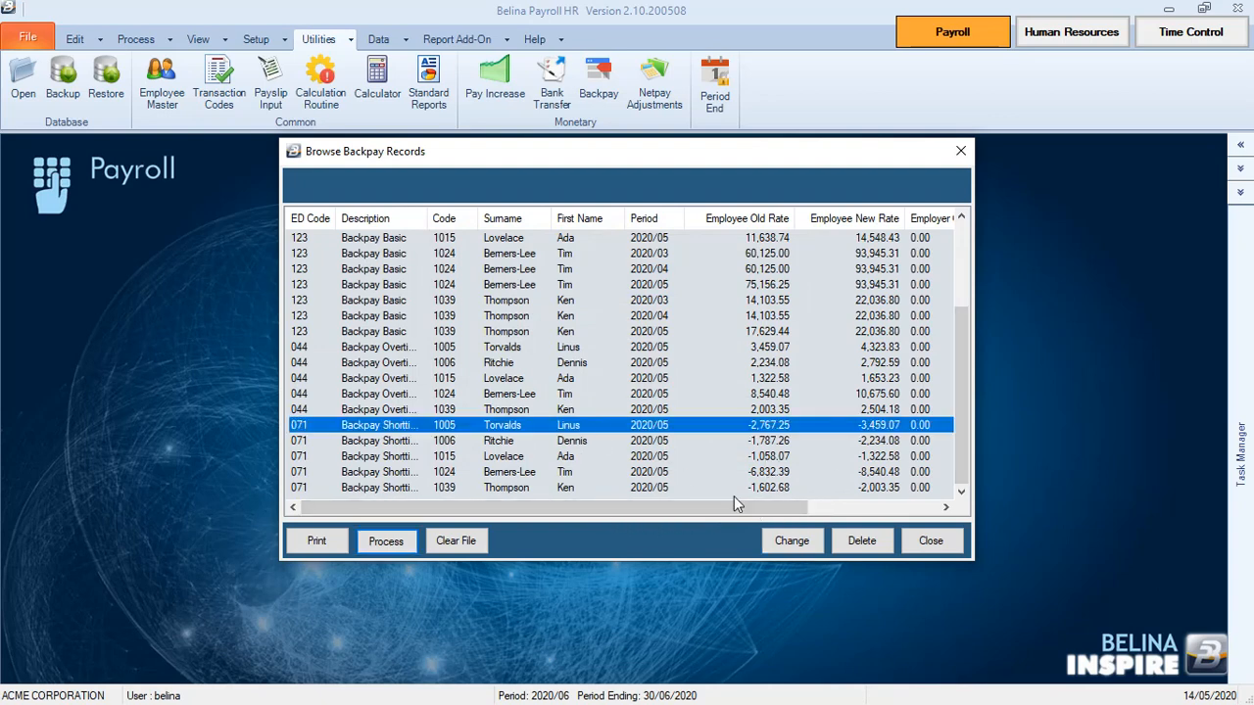
left_click(880, 549)
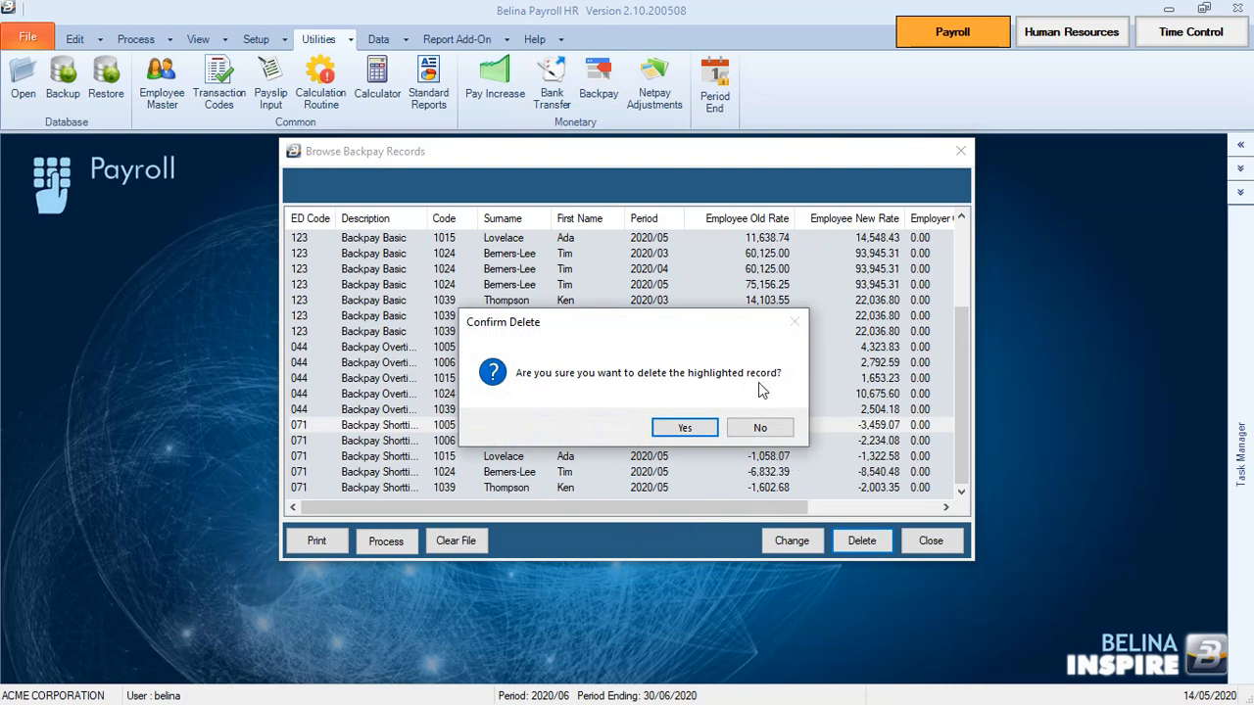
left_click(760, 431)
mouse_move(956, 390)
left_mouse_down()
mouse_move(967, 327)
mouse_move(976, 393)
left_mouse_up()
left_click_drag(773, 508, 686, 505)
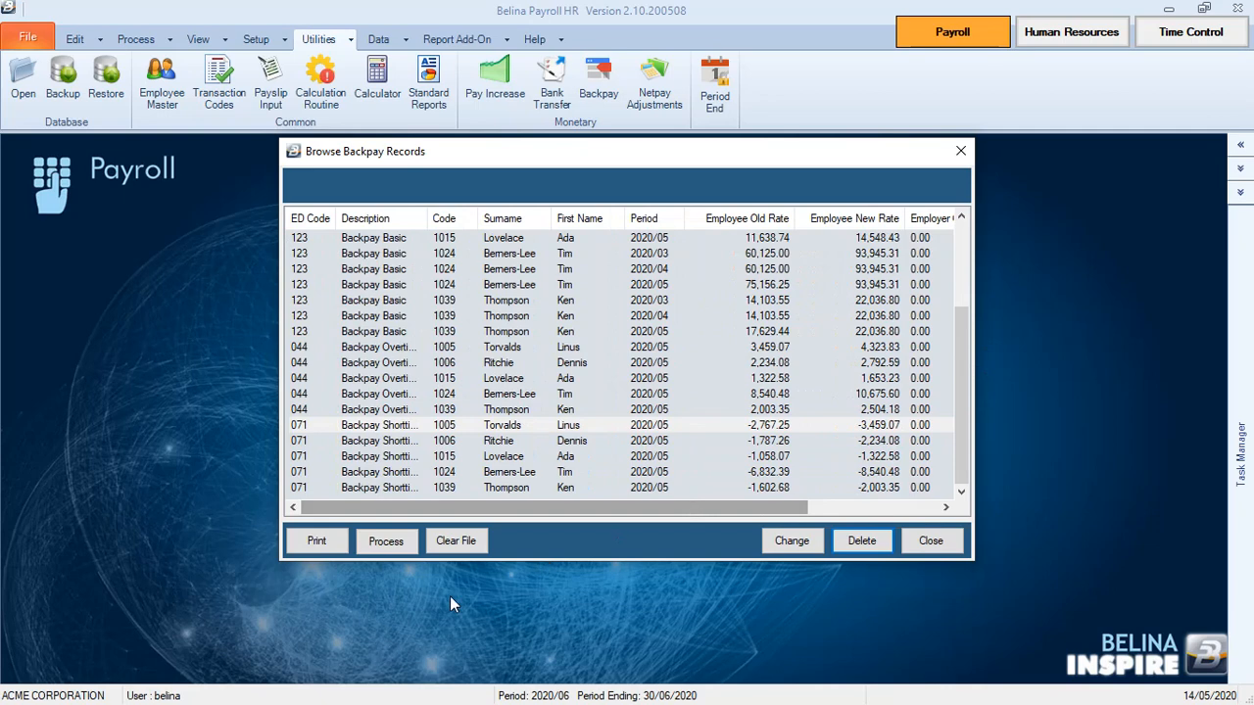
mouse_move(569, 508)
left_mouse_down()
mouse_move(830, 505)
mouse_move(549, 517)
left_mouse_up()
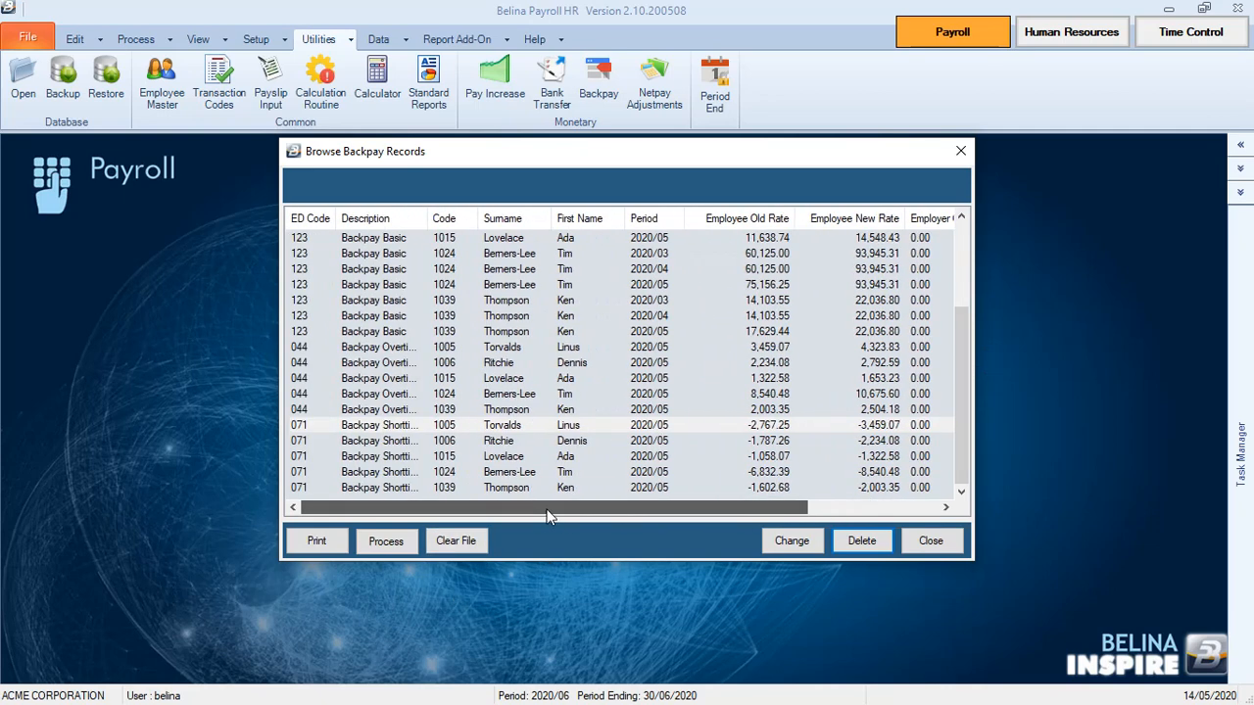
Start clearing the backpay file and decline clearing the existing backpay transactions from payslips.
left_click(470, 545)
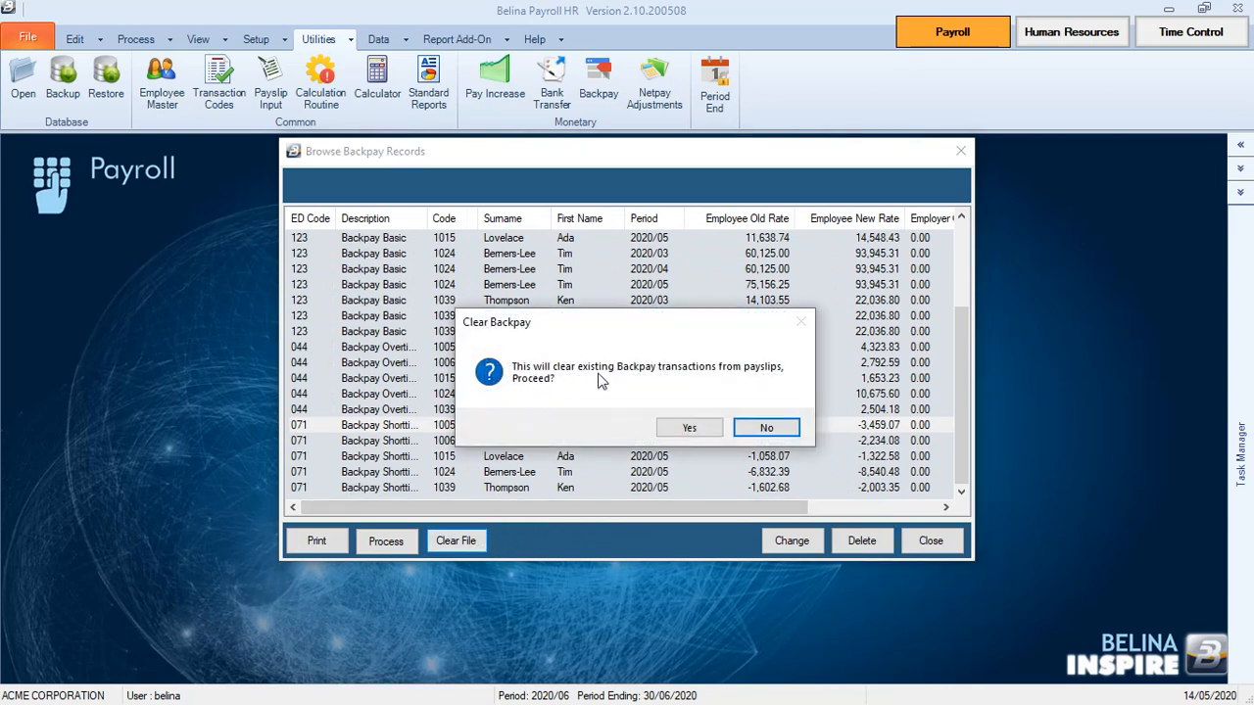
left_click(774, 429)
left_click_drag(787, 505, 828, 509)
left_click_drag(739, 526, 645, 526)
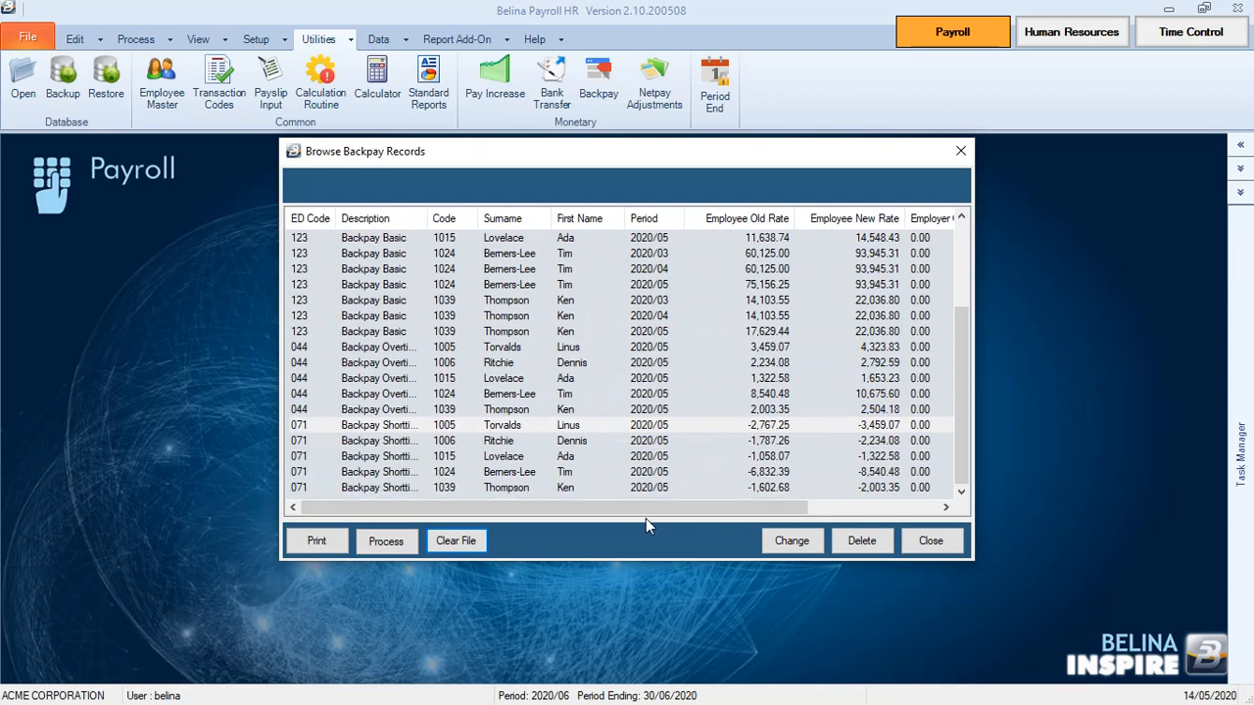
Process the computed backpay records into the payslips, and close the Backpay Routine.
left_click(392, 547)
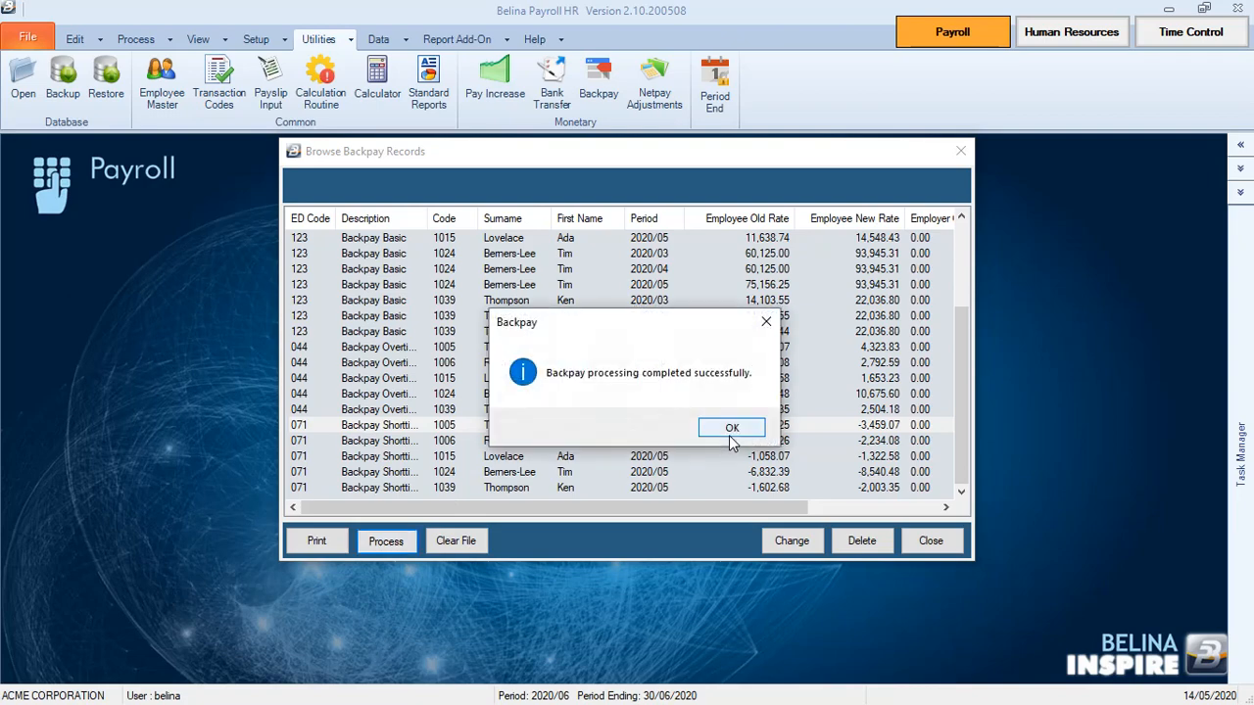
left_click(738, 431)
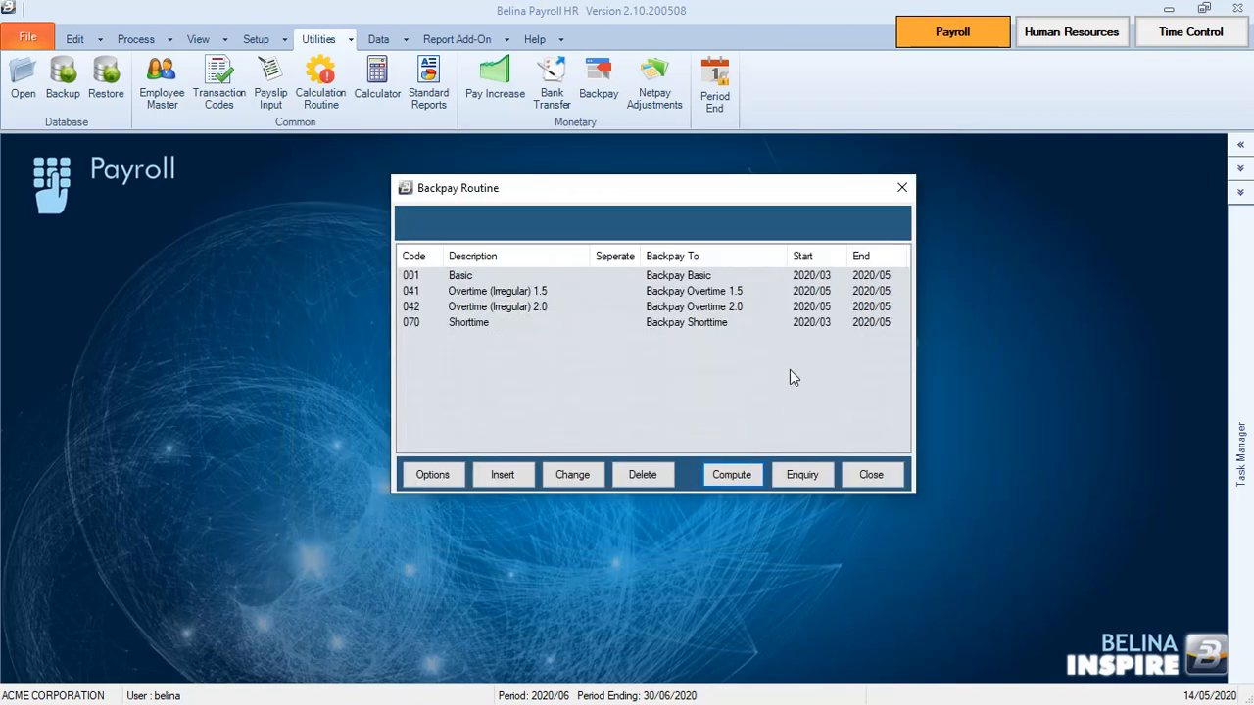
left_click(871, 476)
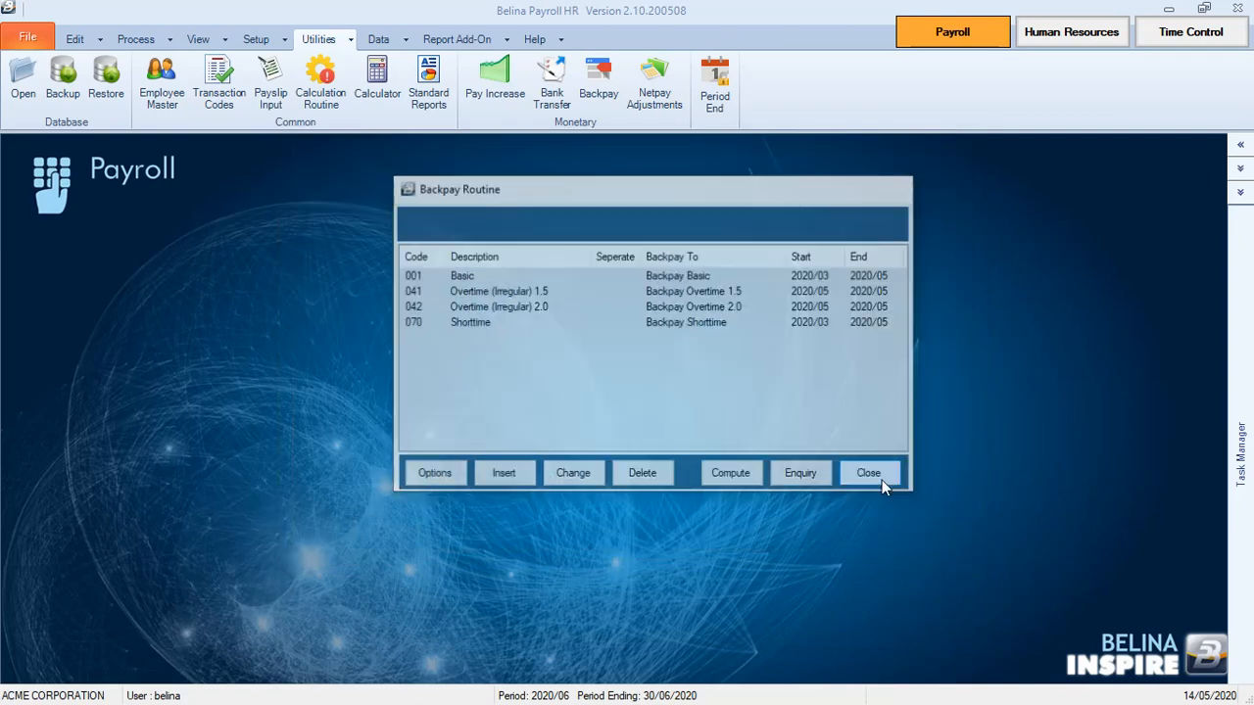
Open the payslip input for the last employee in the surname-sorted employees list.
left_click(259, 102)
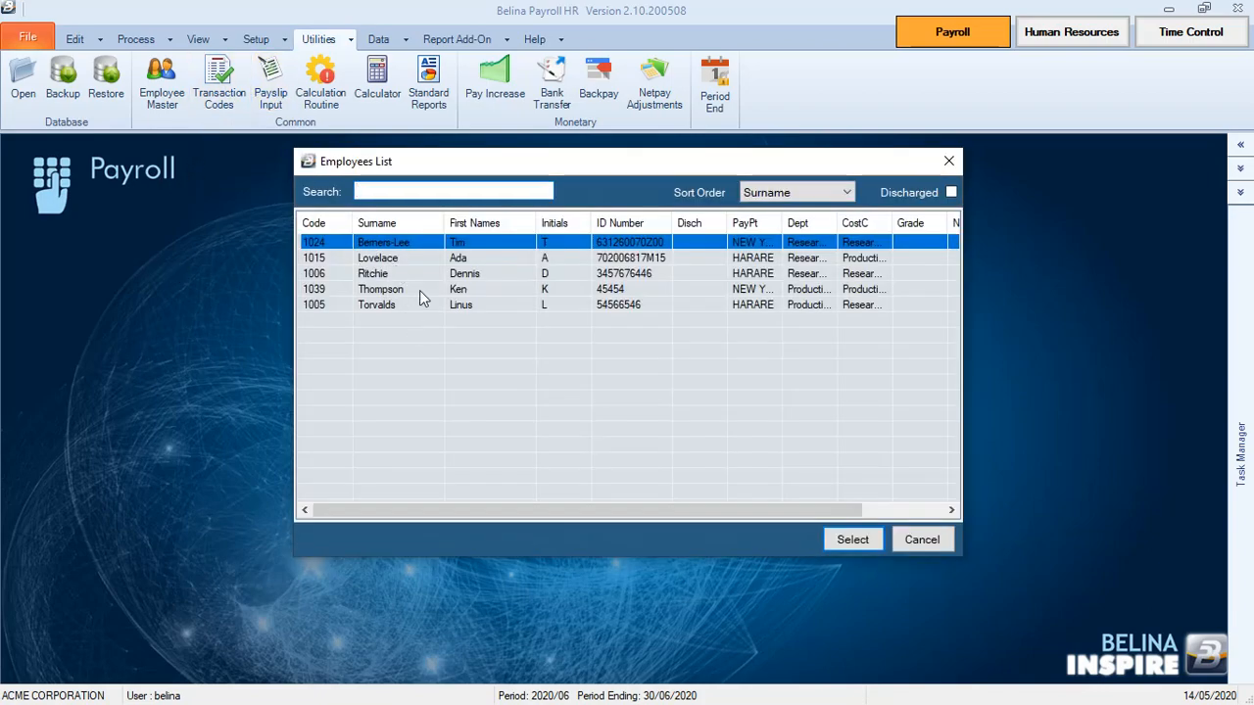
left_click(432, 306)
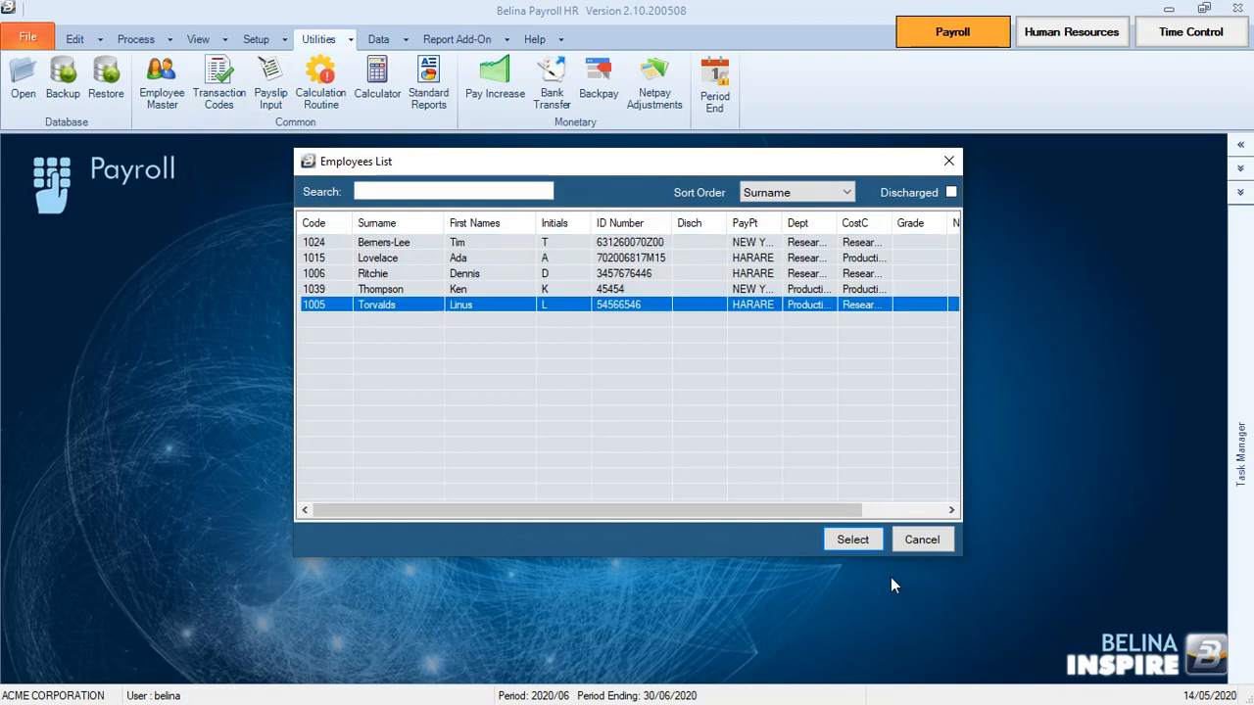
left_click(858, 544)
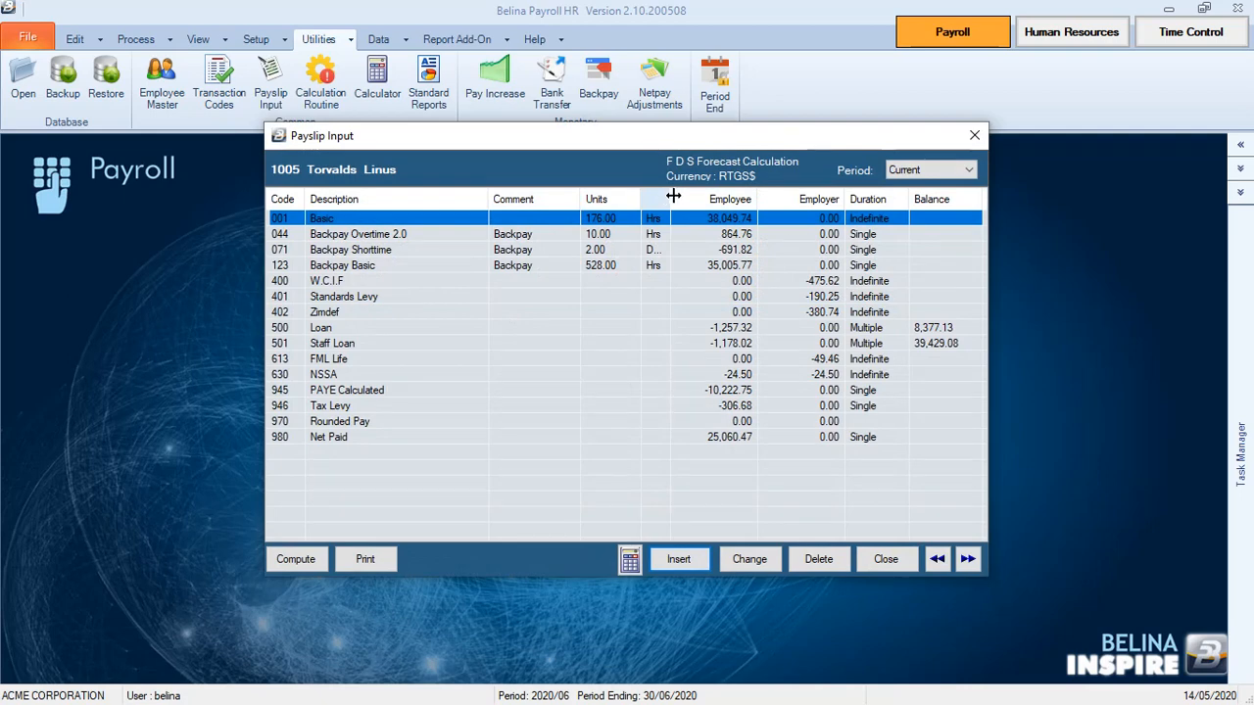
Check the units and amounts of the Backpay Overtime 2.0, Backpay Shorttime and Backpay Basic lines, and recompute the payslip.
left_click_drag(673, 196, 707, 196)
left_click(590, 239)
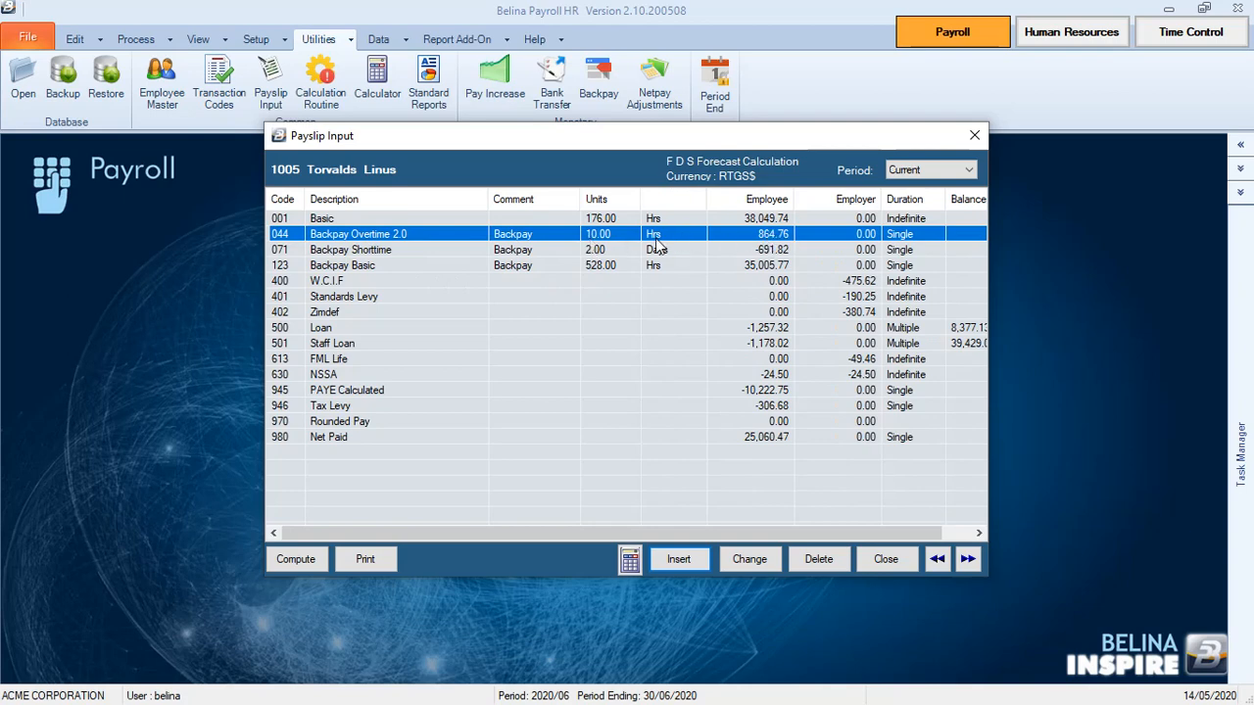
left_click(380, 256)
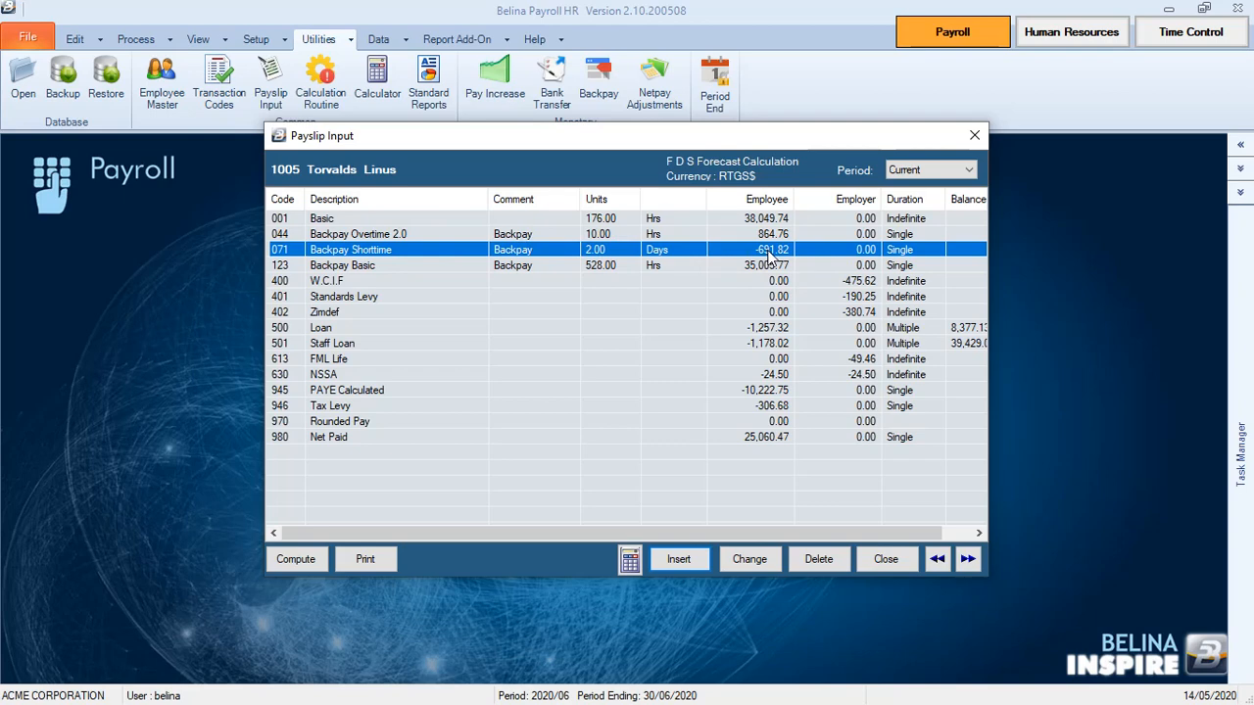
left_click(386, 267)
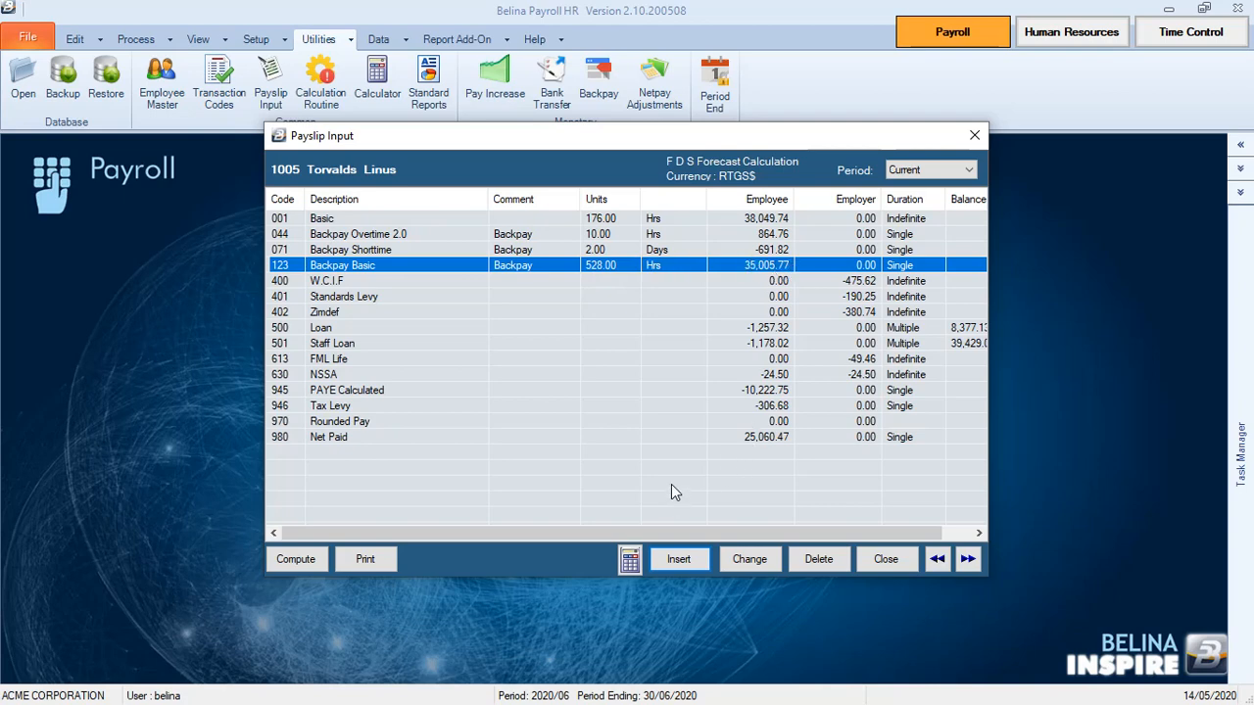
left_click(303, 563)
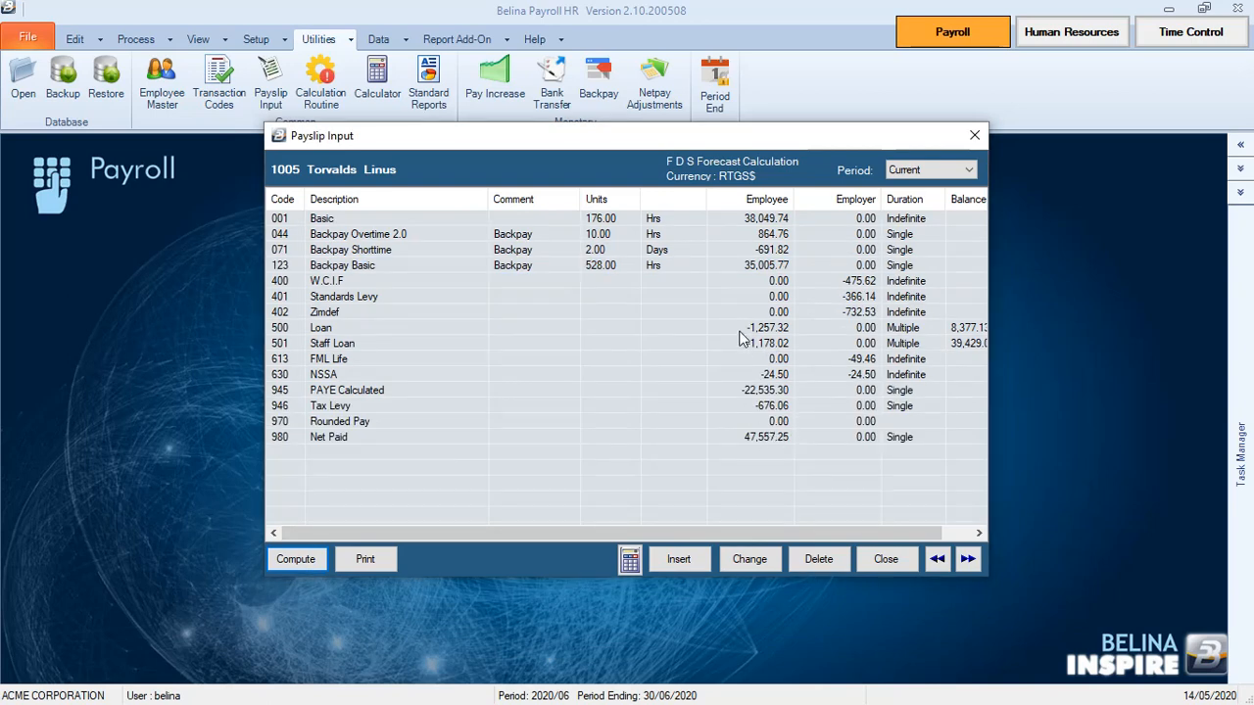
left_click_drag(896, 538, 858, 527)
key("super")
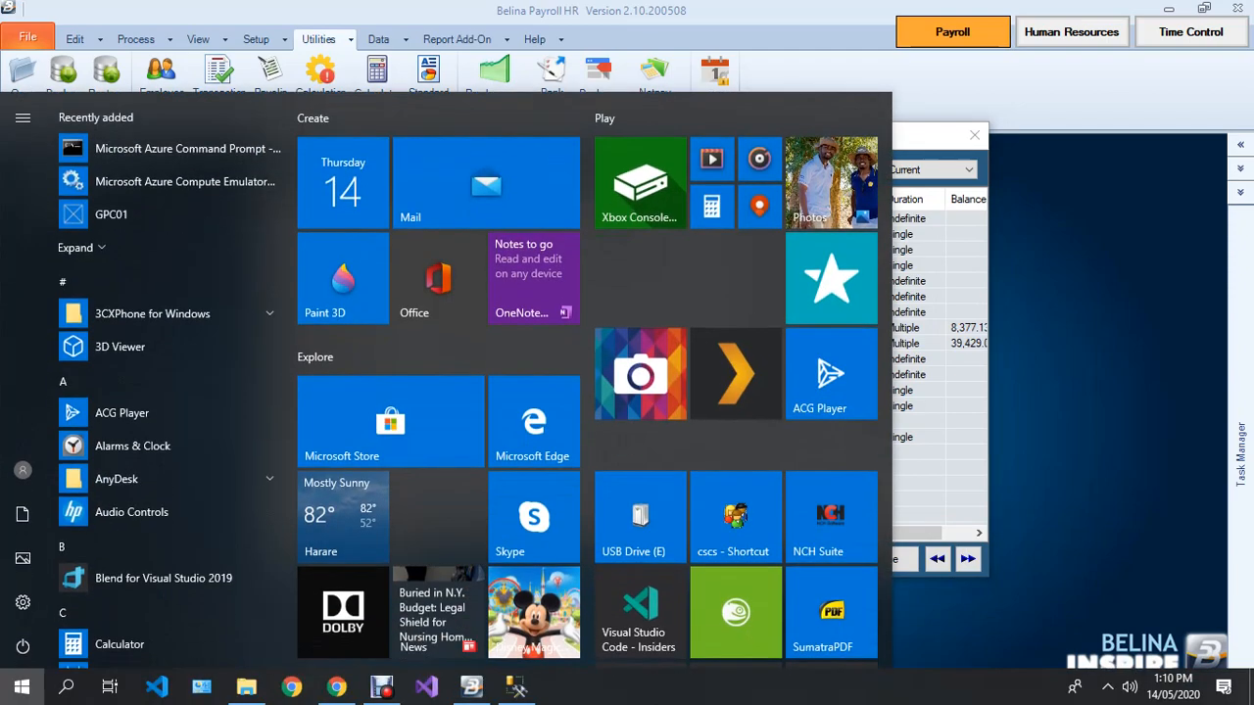
left_click(381, 687)
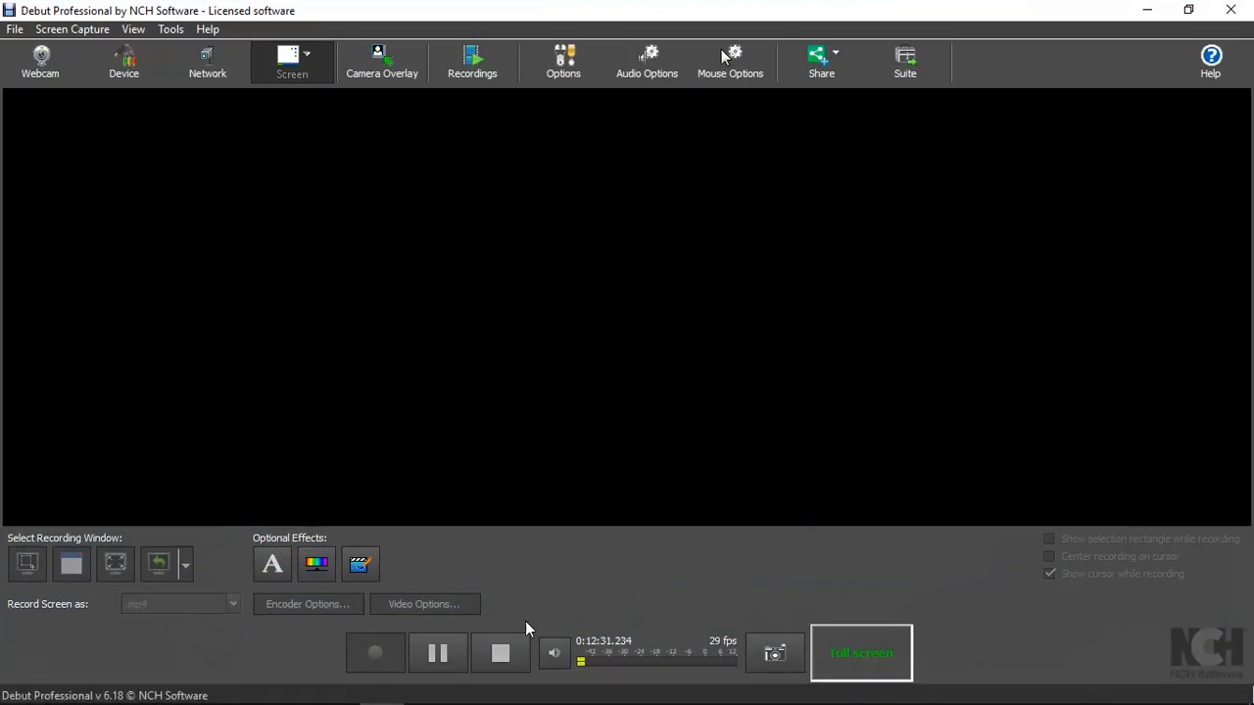